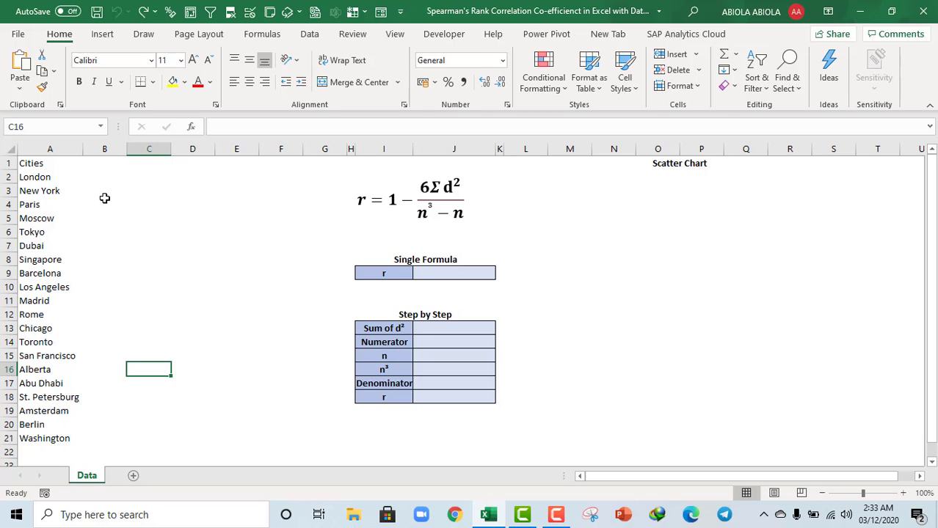
Step: Convert the city names in A2:A21 to the Geography data type
{"action": "left_click_drag", "start_coordinate": [35, 177], "coordinate": [56, 442]}
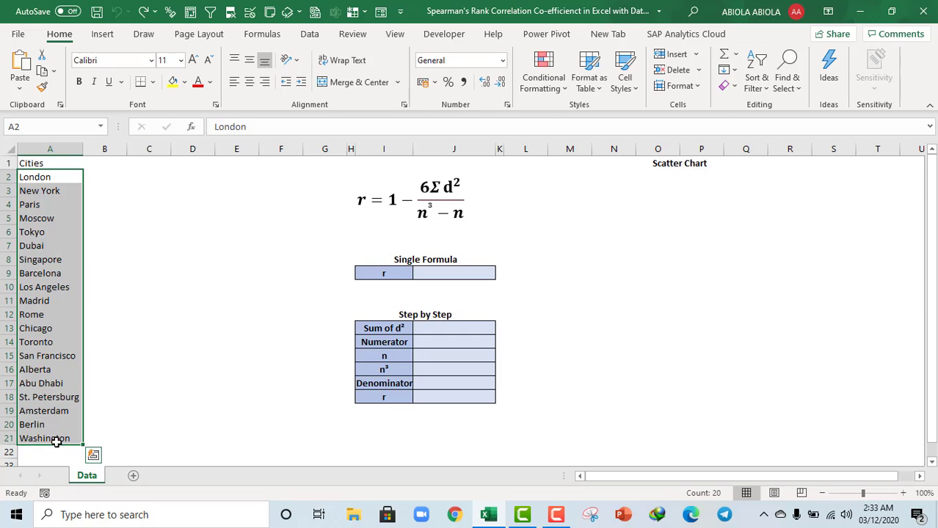
{"action": "left_click", "coordinate": [176, 333]}
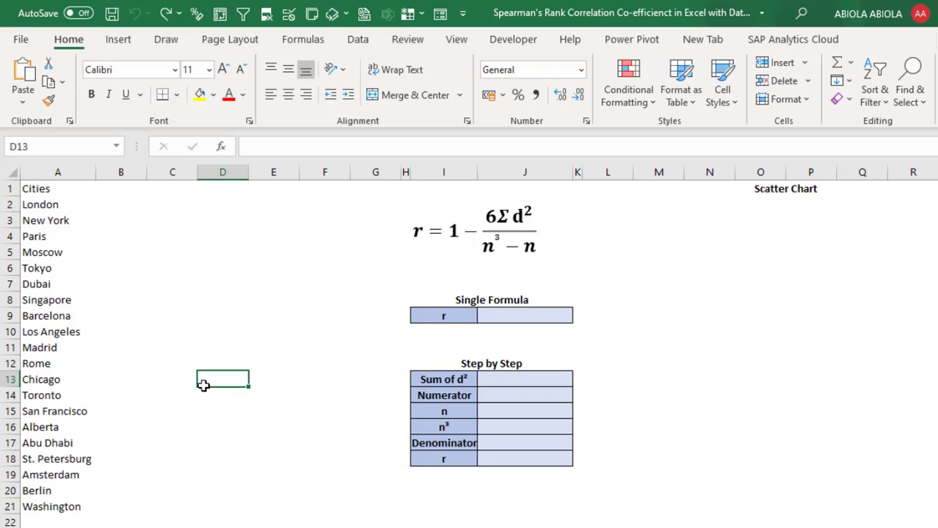
{"action": "mouse_move", "coordinate": [32, 206]}
{"action": "left_mouse_down"}
{"action": "mouse_move", "coordinate": [34, 232]}
{"action": "mouse_move", "coordinate": [32, 220]}
{"action": "left_mouse_up"}
{"action": "key", "text": "ctrl+shift+Down"}
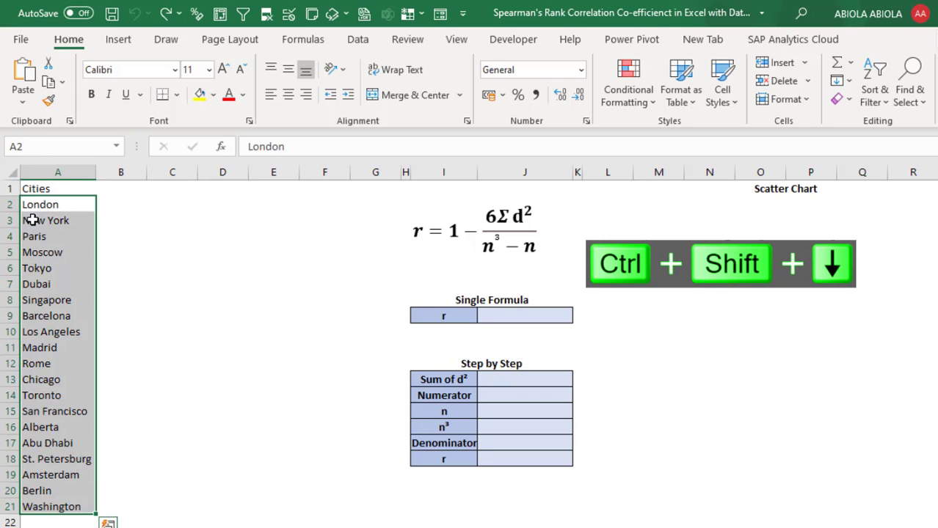
{"action": "left_click", "coordinate": [359, 41]}
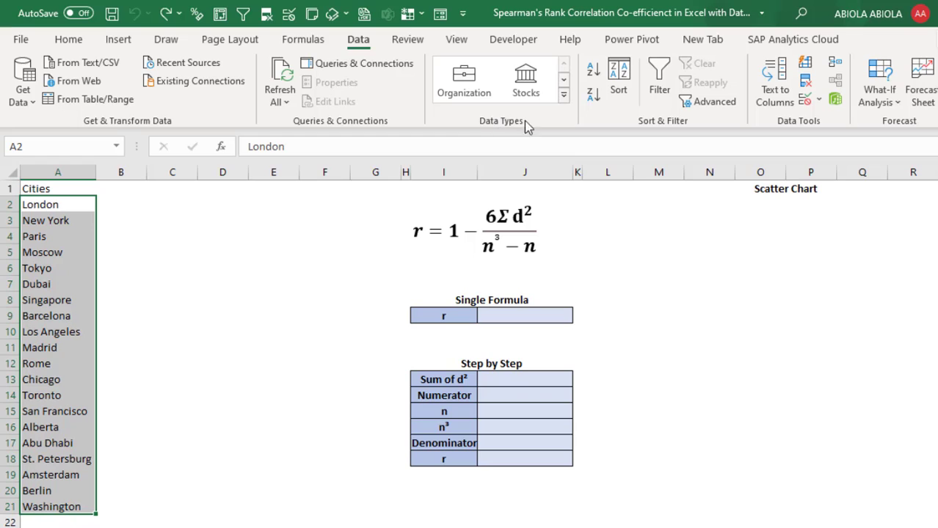
{"action": "left_click", "coordinate": [564, 95]}
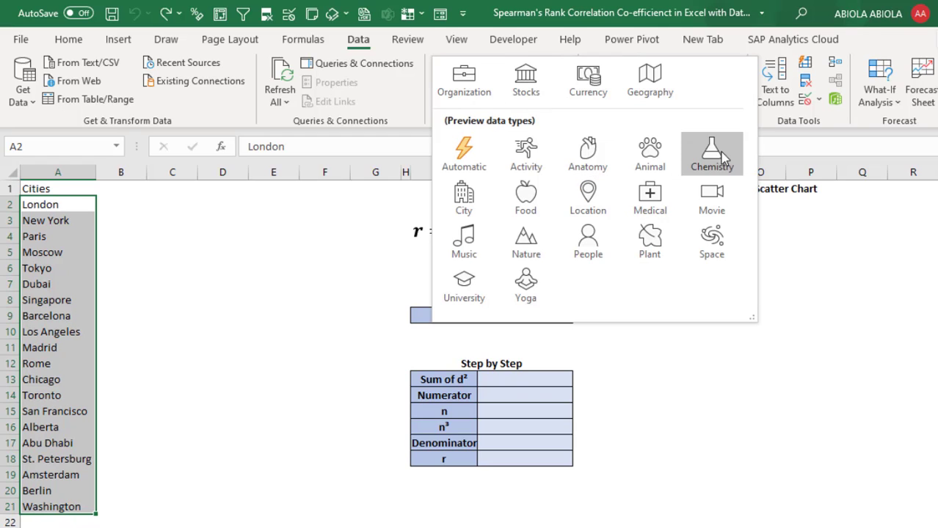
{"action": "left_click", "coordinate": [654, 89]}
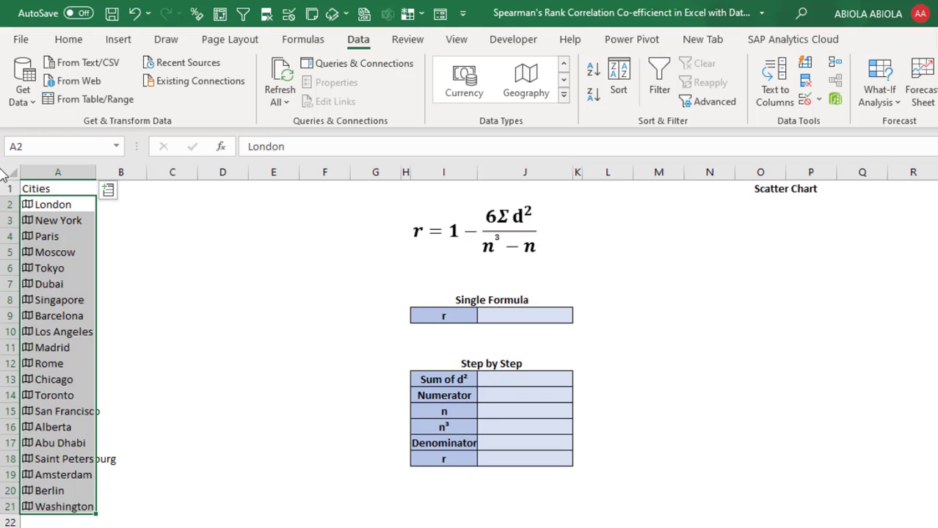
Step: Extract the Population field for all cities into column B and widen that column to fit the figures
{"action": "left_click", "coordinate": [108, 191]}
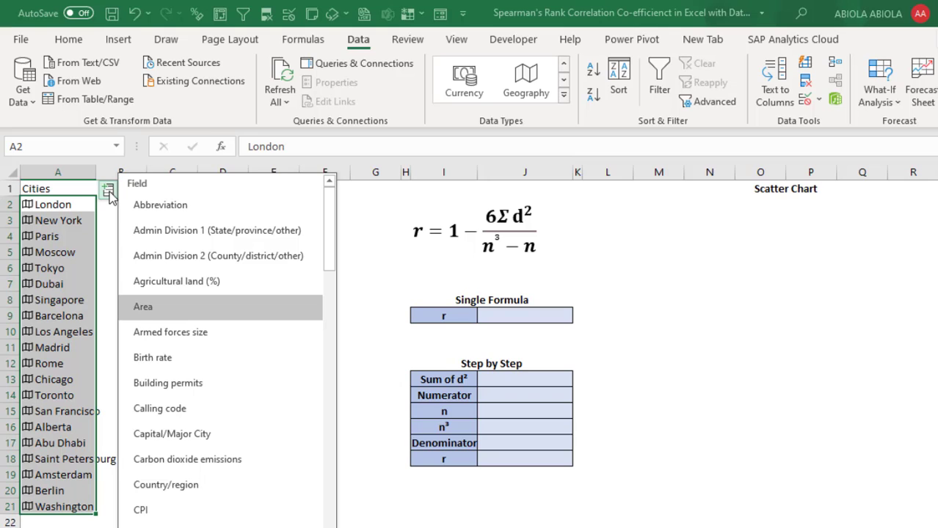
{"action": "left_click_drag", "start_coordinate": [330, 265], "coordinate": [344, 410]}
{"action": "left_click", "coordinate": [245, 413]}
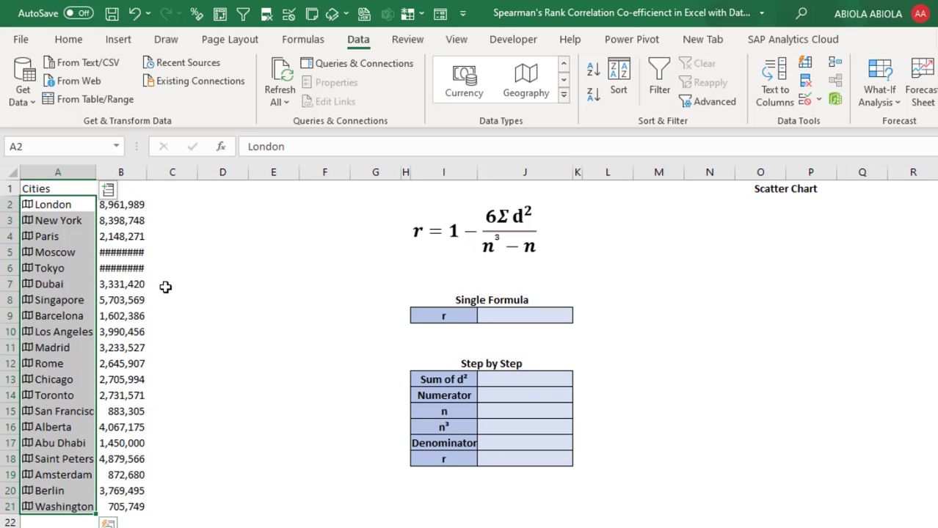
{"action": "left_click_drag", "start_coordinate": [146, 172], "coordinate": [153, 172]}
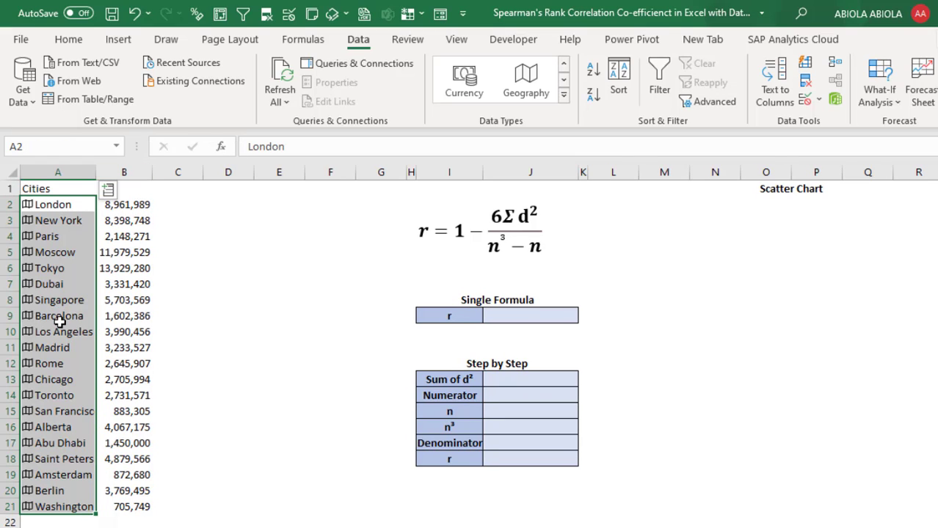
Step: Extract the Area field for all cities into column C
{"action": "left_click", "coordinate": [111, 194]}
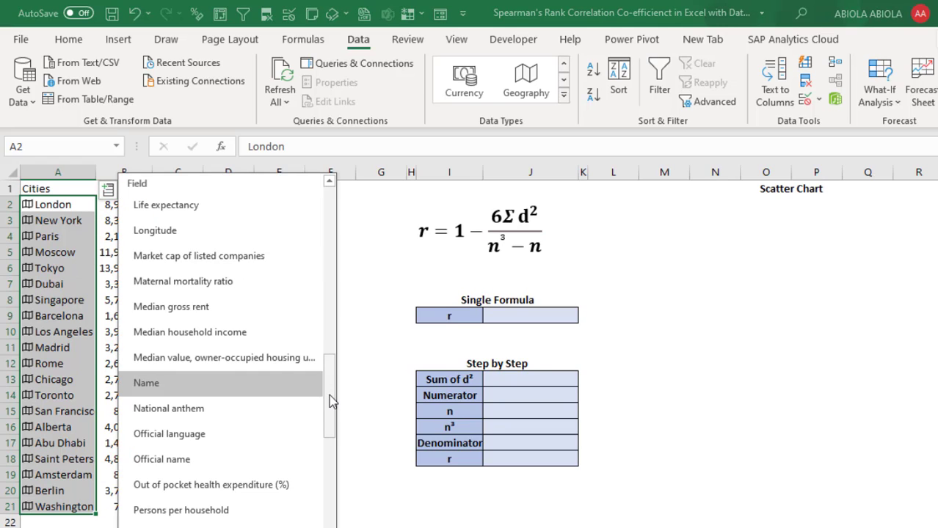
{"action": "left_click_drag", "start_coordinate": [328, 400], "coordinate": [329, 226]}
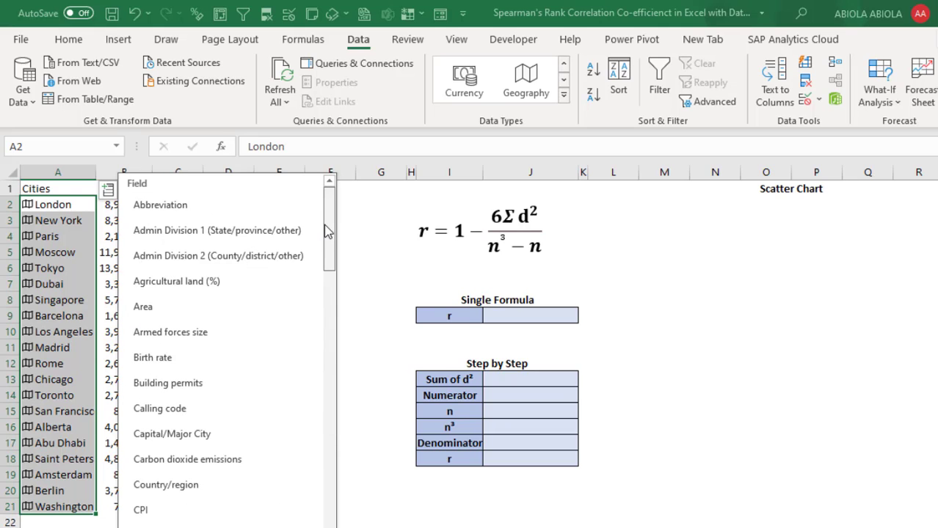
{"action": "left_click", "coordinate": [143, 307]}
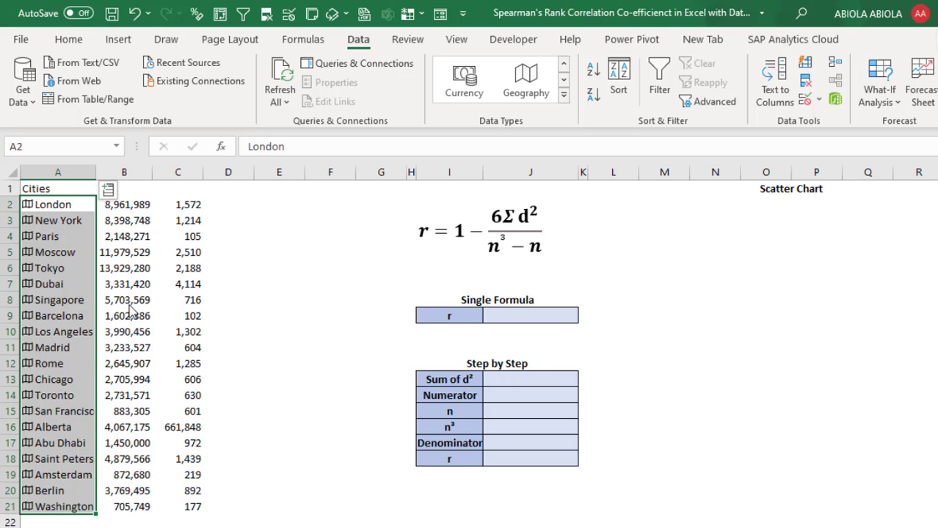
{"action": "left_click", "coordinate": [236, 300]}
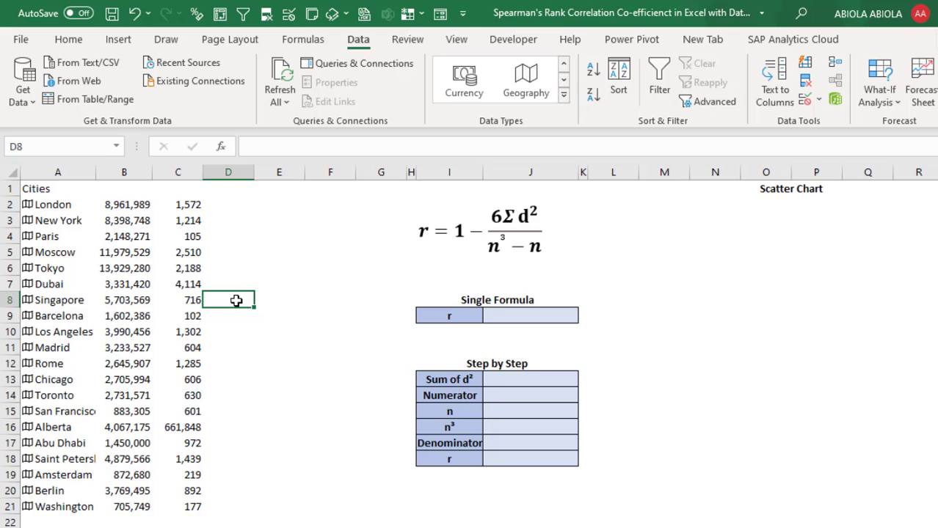
Step: Enter the headers "Population" in B1 and "Area Km" in C1
{"action": "left_click", "coordinate": [132, 191]}
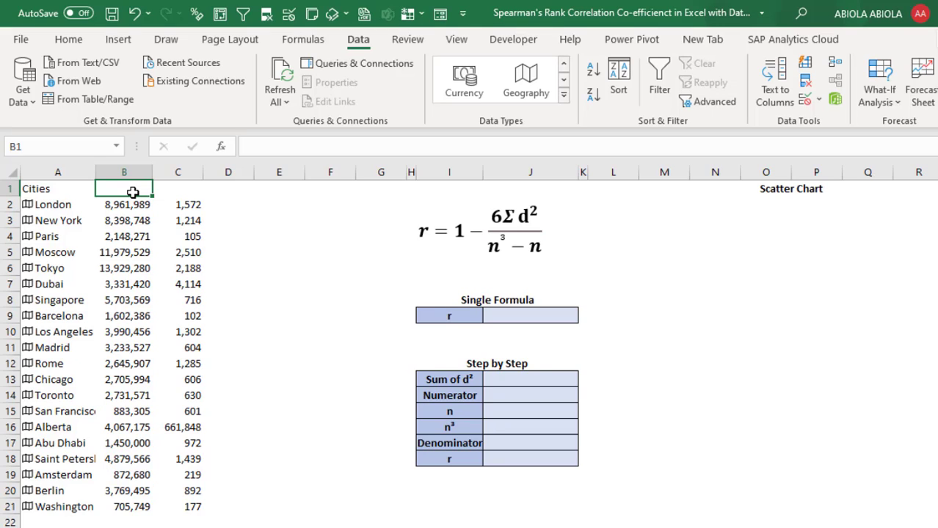
{"action": "type", "text": "Pop"}
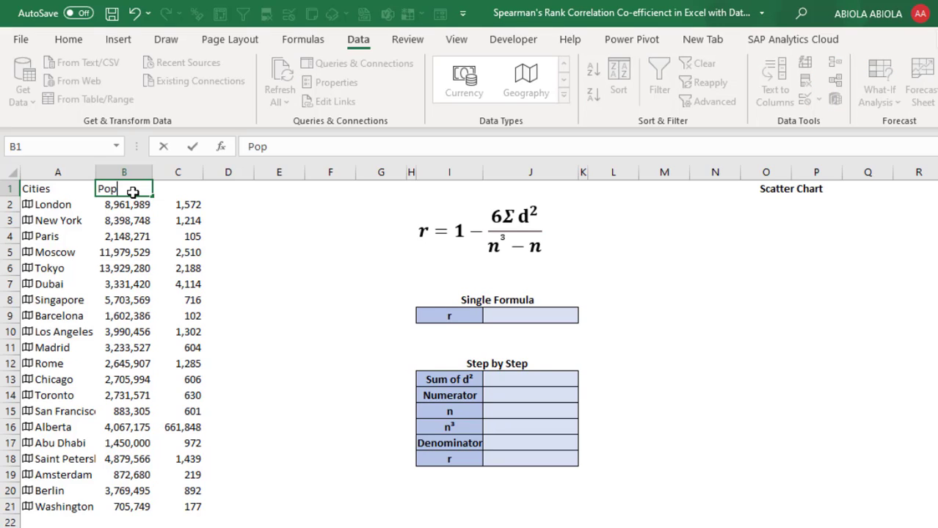
{"action": "type", "text": "ulation"}
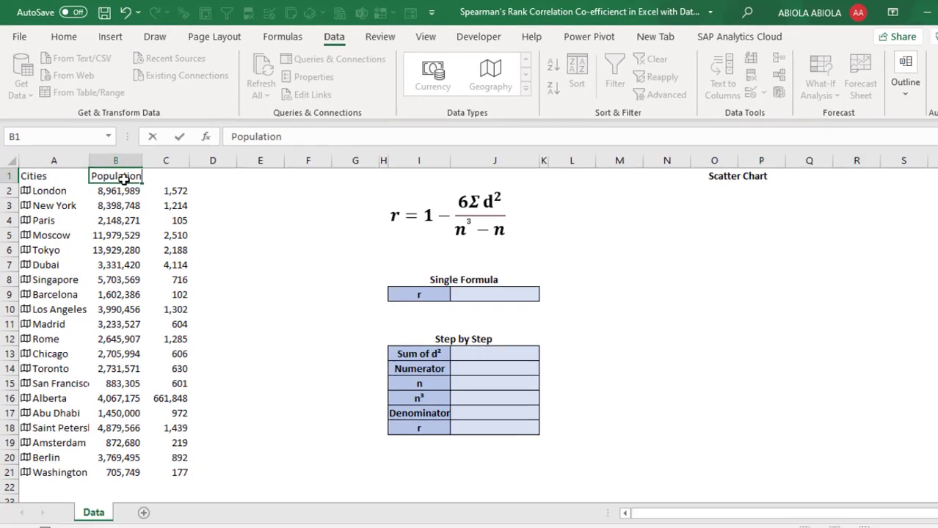
{"action": "key", "text": "Tab"}
{"action": "type", "text": "A"}
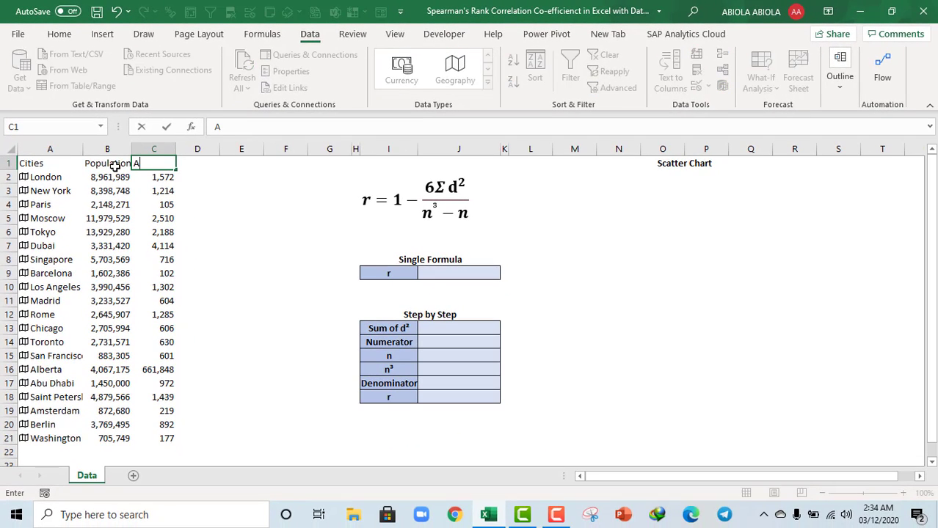
{"action": "type", "text": "rea KM"}
{"action": "key", "text": "BackSpace"}
{"action": "type", "text": "m"}
{"action": "key", "text": "ctrl+Return"}
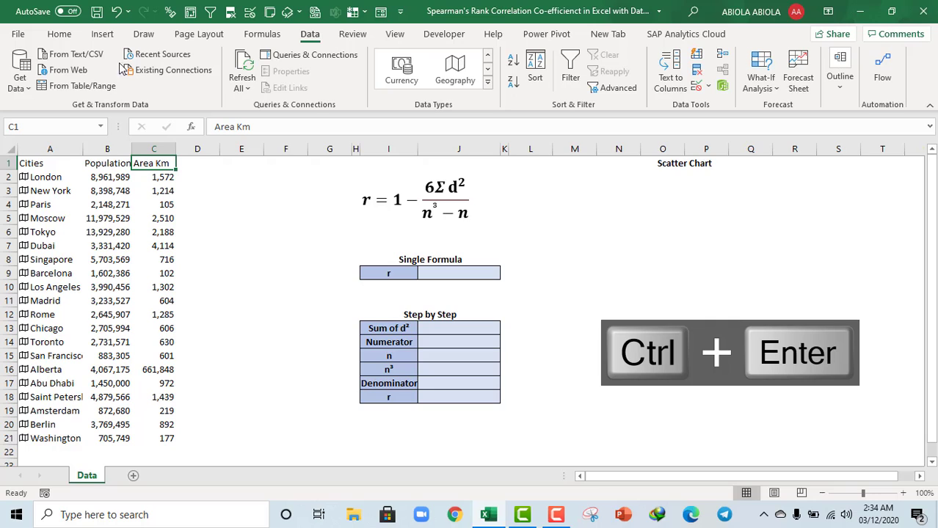
Step: Add the Superscript Two symbol (character code 00B2) to the header in C1 so it reads "Area Km²"
{"action": "left_click", "coordinate": [107, 38]}
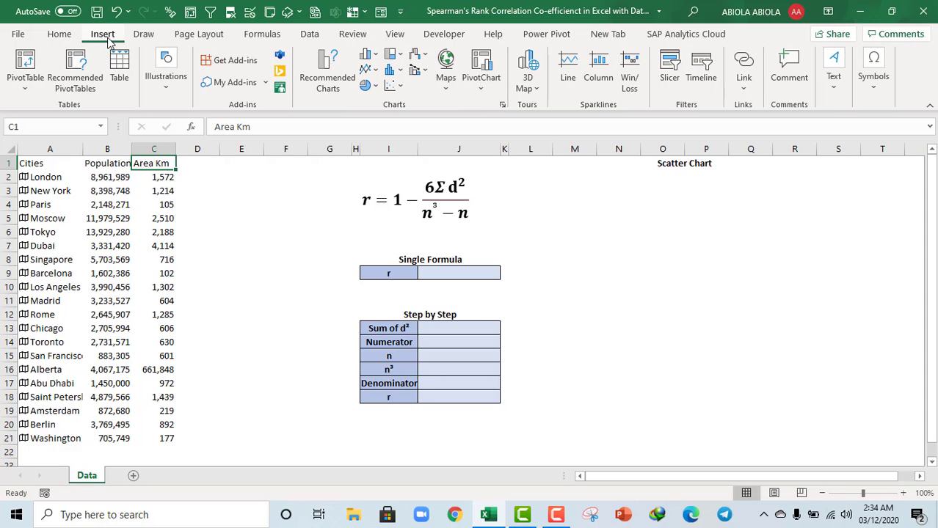
{"action": "left_click", "coordinate": [873, 83]}
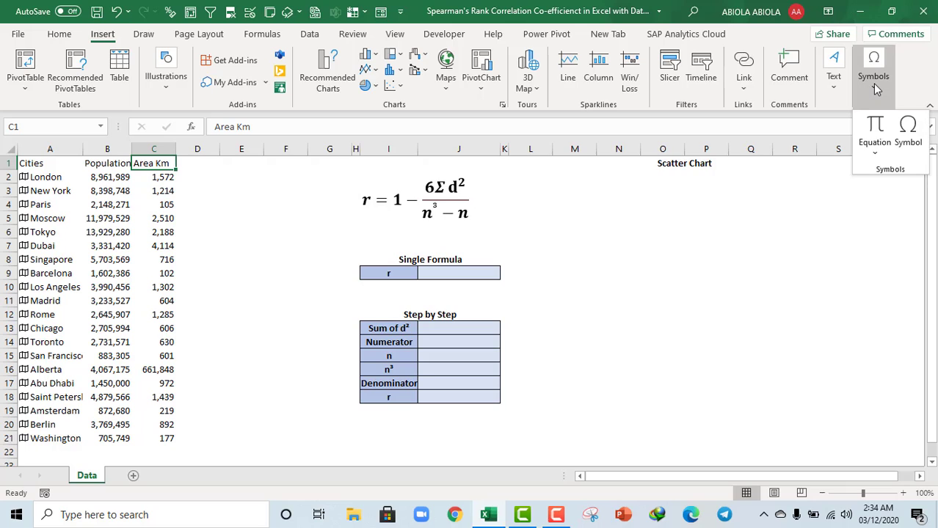
{"action": "left_click", "coordinate": [903, 128]}
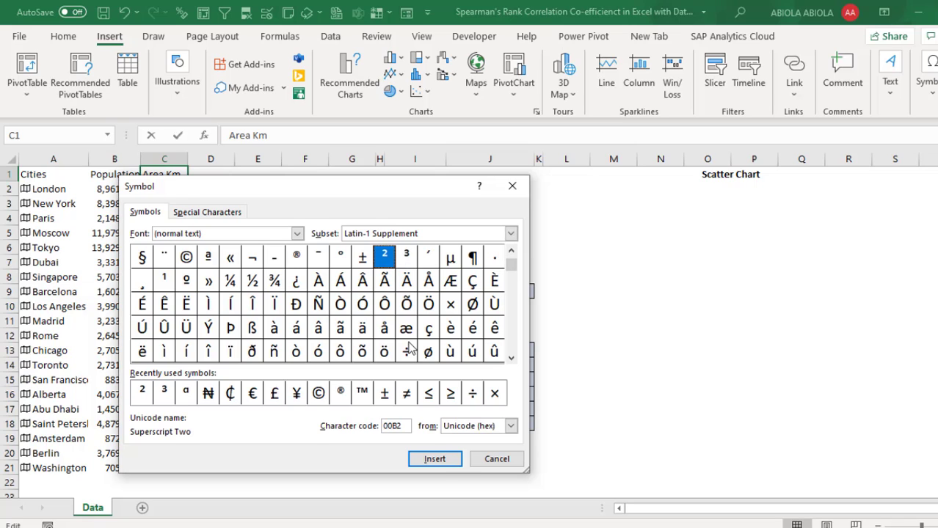
{"action": "left_click", "coordinate": [438, 460]}
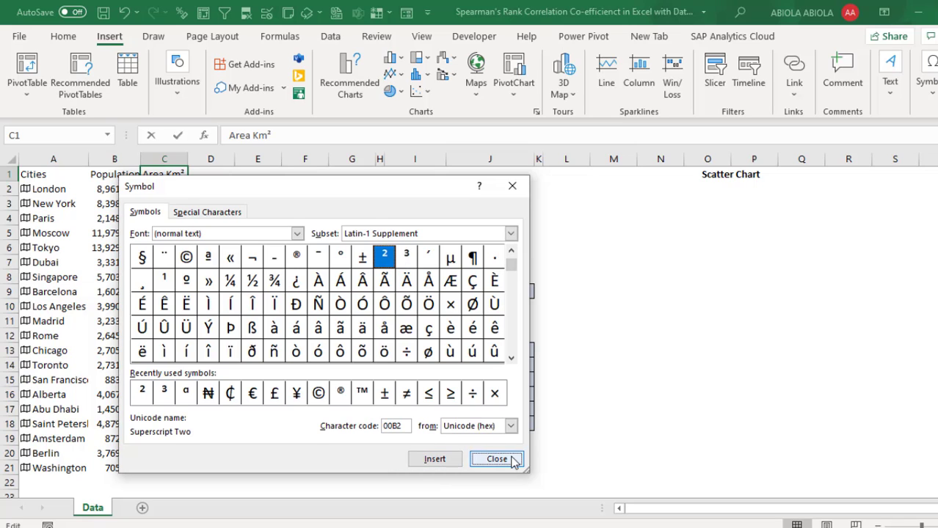
{"action": "left_click", "coordinate": [513, 458]}
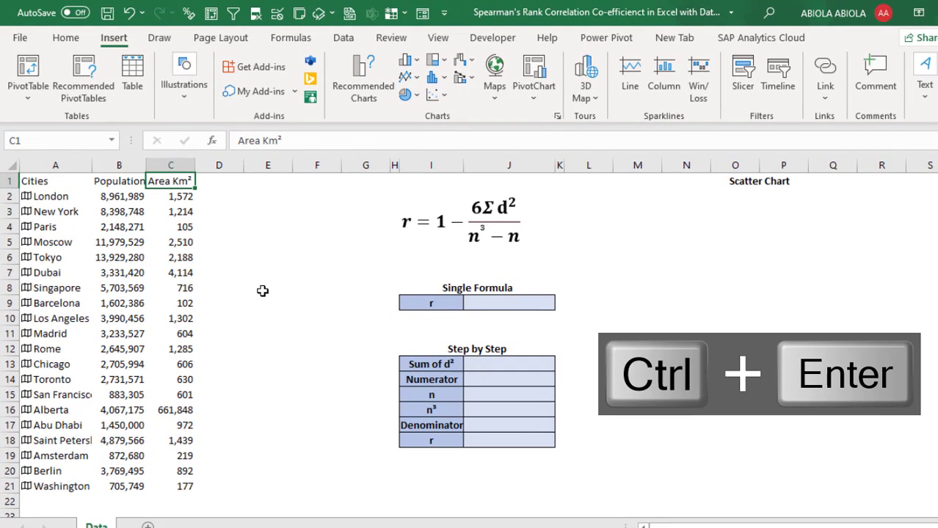
Step: Enter the header "Pop Rank" in D1
{"action": "left_click", "coordinate": [223, 181]}
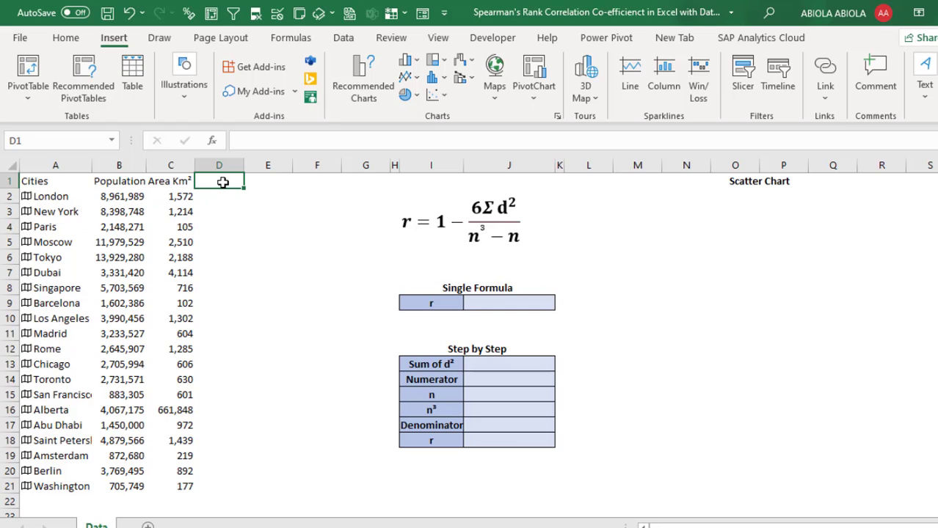
{"action": "type", "text": "Pop"}
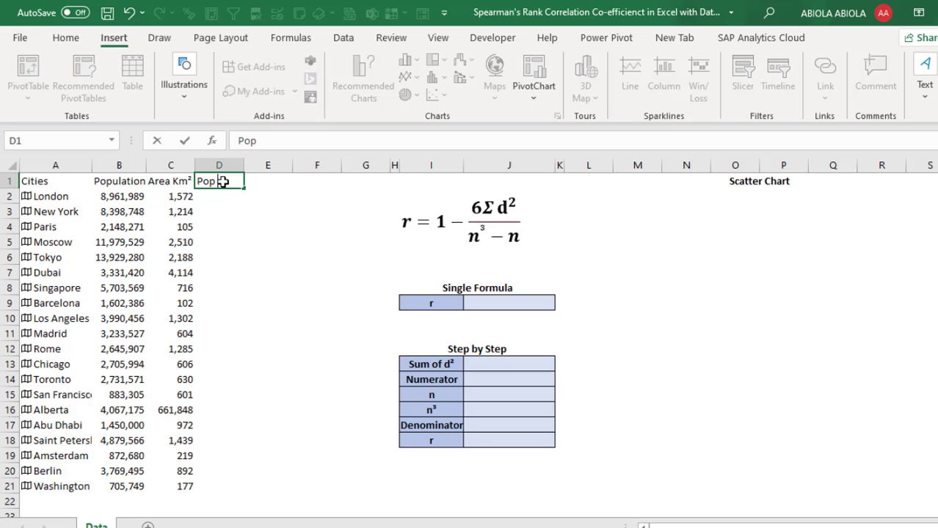
{"action": "type", "text": " Rank"}
{"action": "key", "text": "ctrl+Return"}
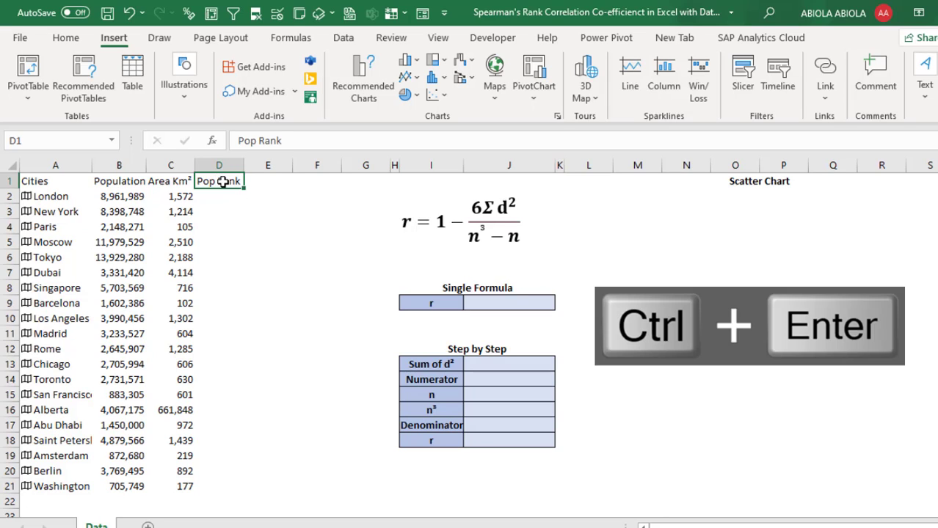
Step: Build the formula =RANK.EQ(B2,$B$2:$B$213) in D2 to rank London's population, leaving out the order argument
{"action": "key", "text": "Down"}
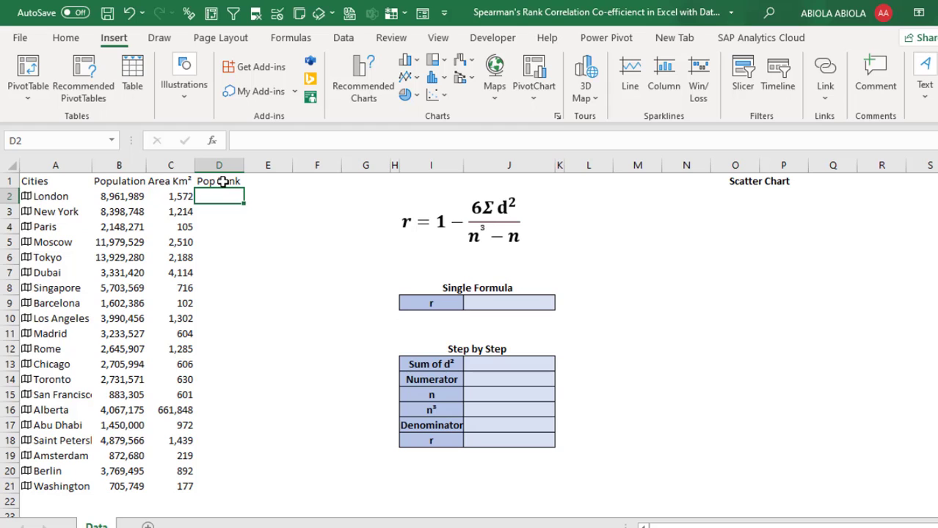
{"action": "type", "text": "=r"}
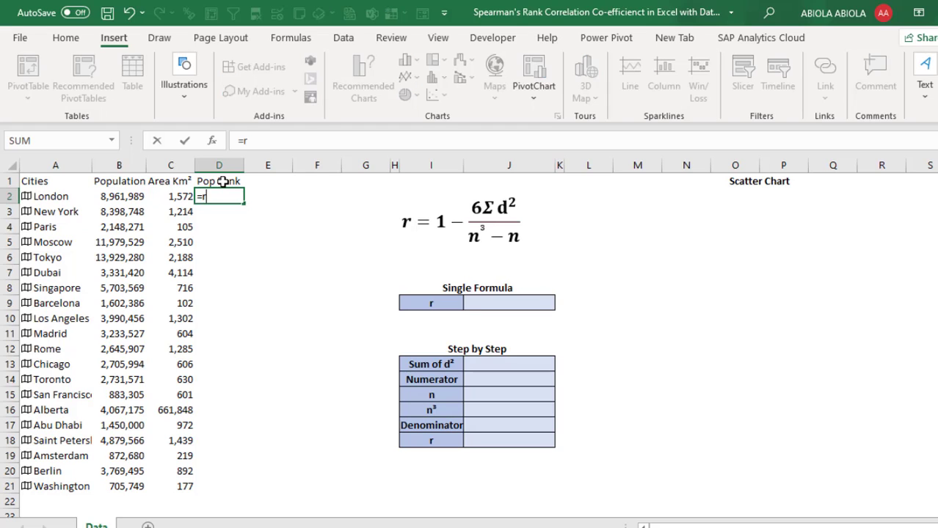
{"action": "type", "text": "ank"}
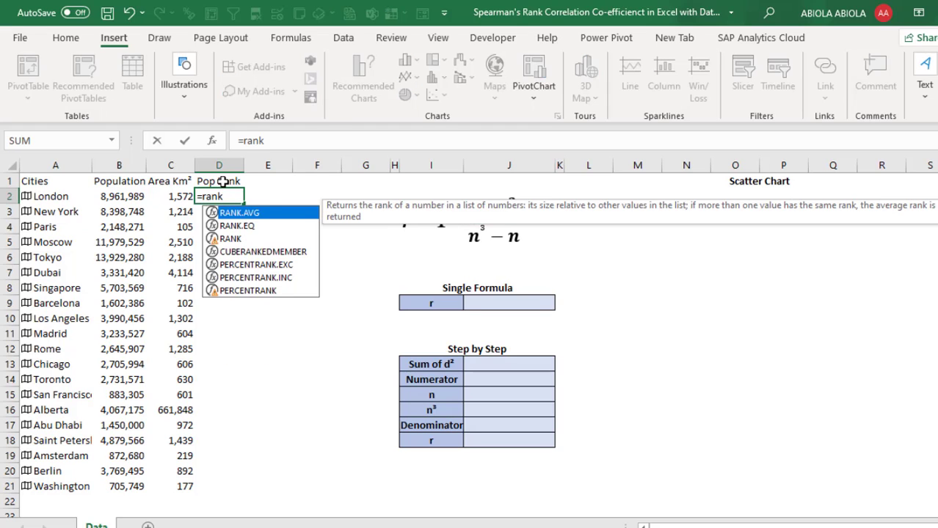
{"action": "key", "text": "Down"}
{"action": "key", "text": "Tab"}
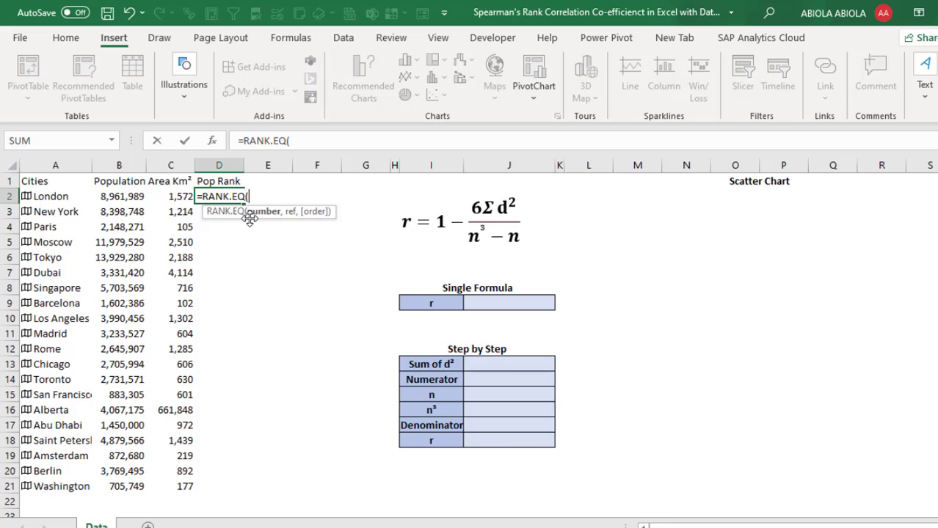
{"action": "left_click", "coordinate": [119, 197]}
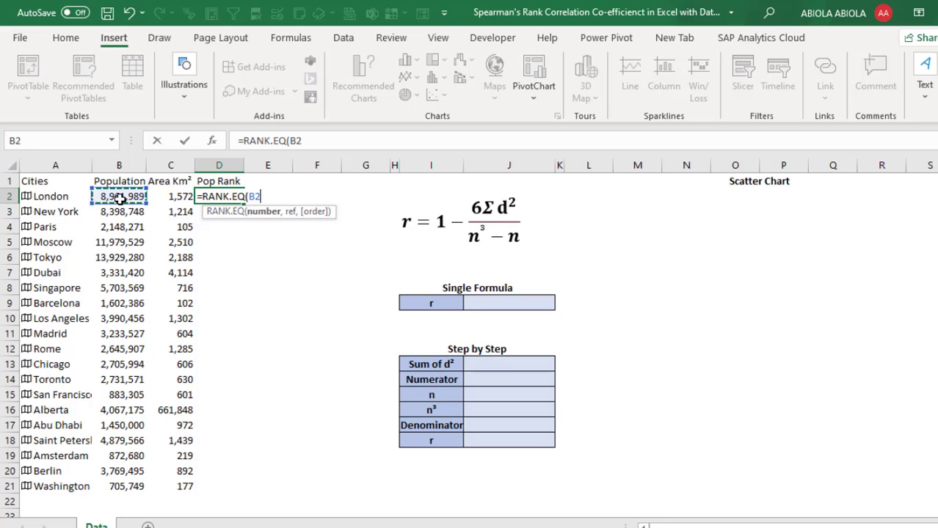
{"action": "type", "text": ","}
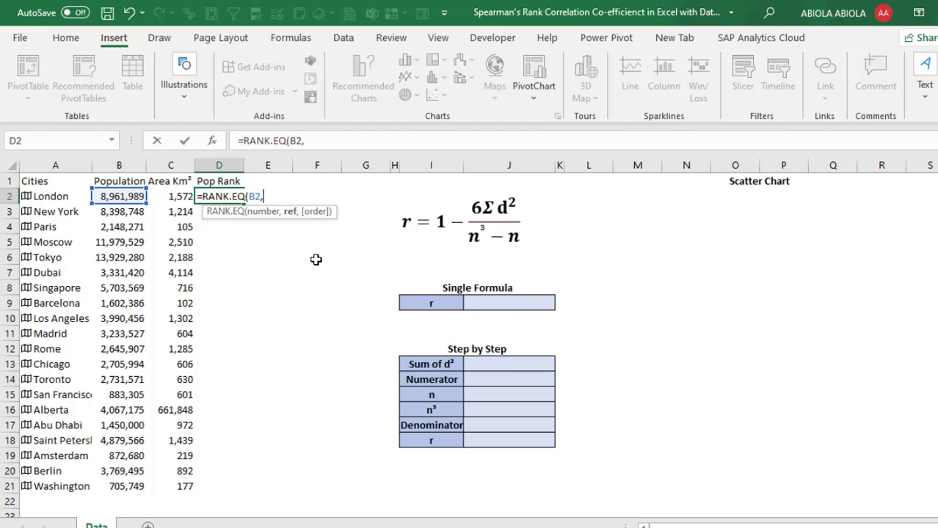
{"action": "left_click", "coordinate": [126, 198]}
{"action": "left_click_drag", "start_coordinate": [139, 252], "coordinate": [131, 486]}
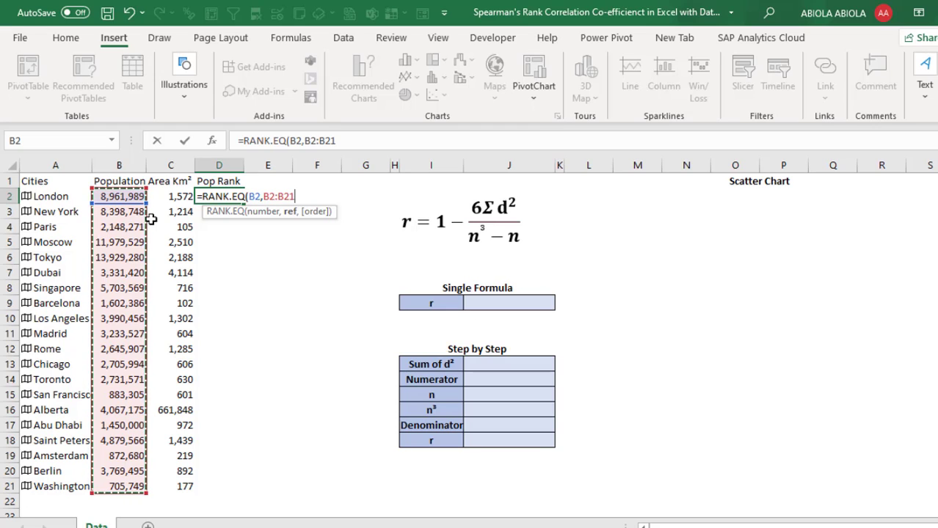
{"action": "key", "text": "F4"}
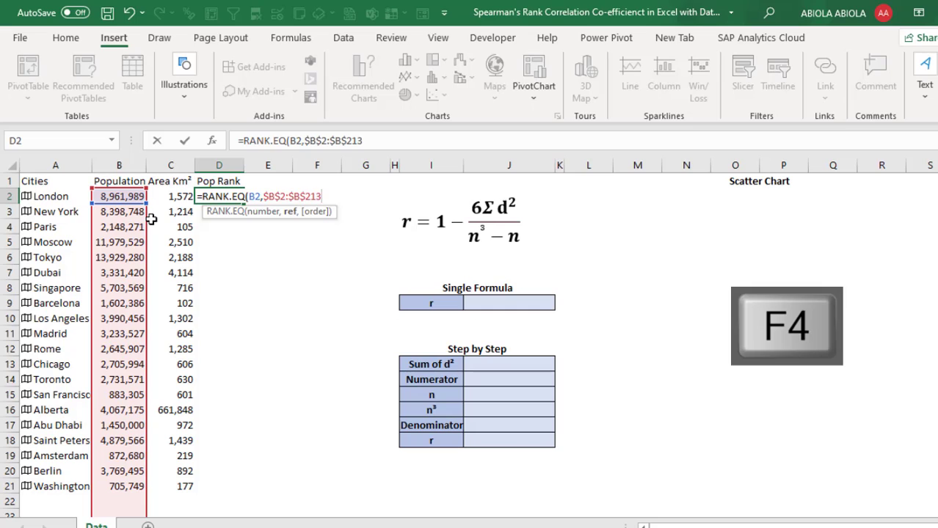
{"action": "type", "text": ","}
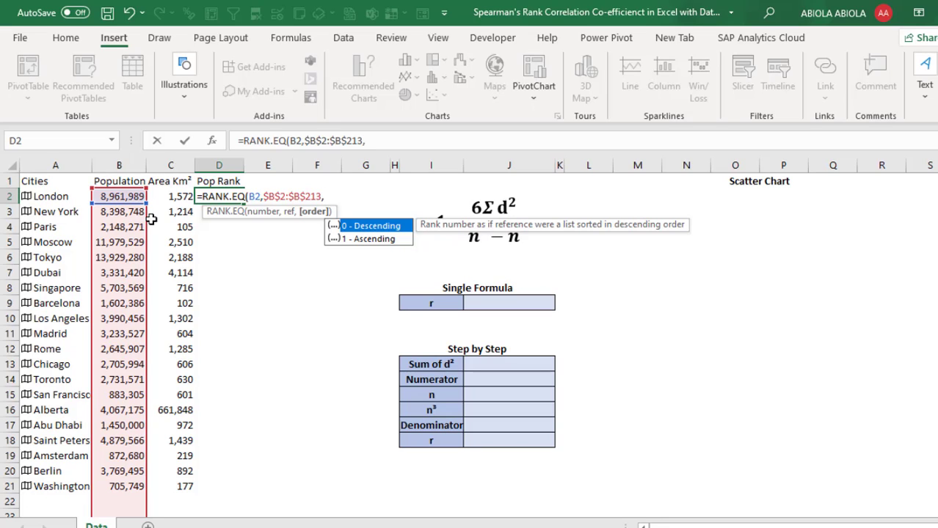
{"action": "key", "text": "BackSpace"}
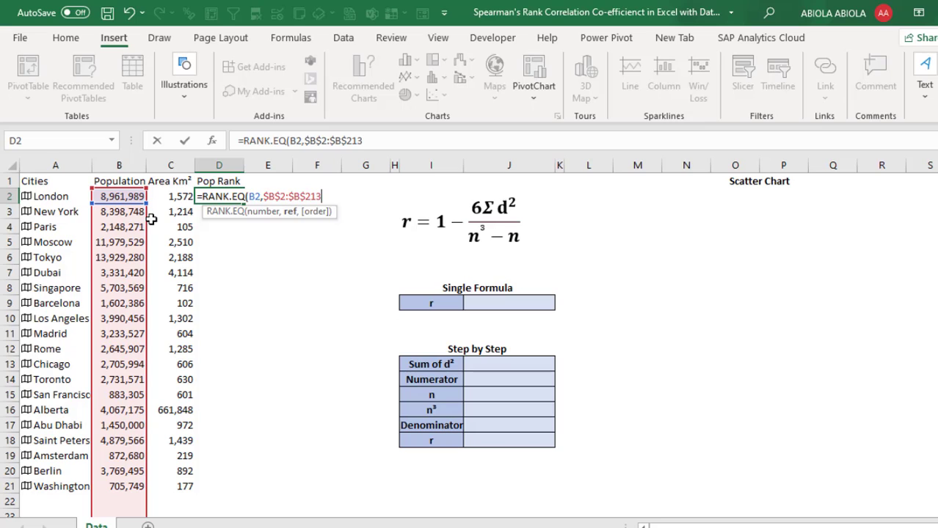
{"action": "type", "text": ")"}
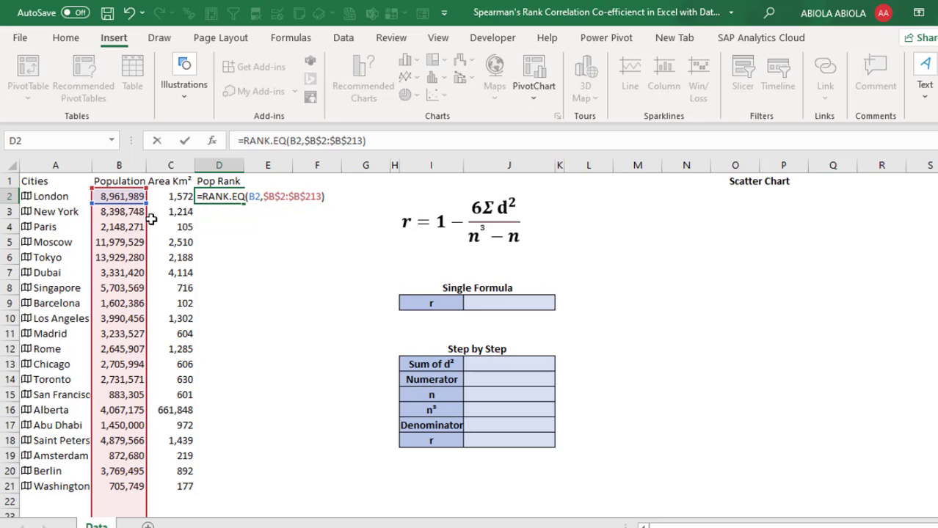
Step: Preview the evaluated result of the D2 formula, restore it and fill the formula down to D21
{"action": "key", "text": "F9"}
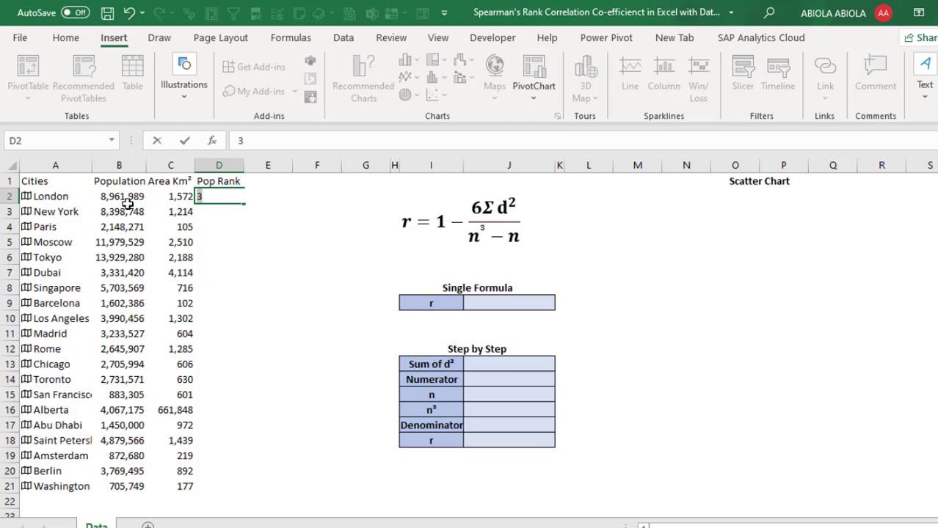
{"action": "key", "text": "ctrl+z"}
{"action": "key", "text": "ctrl+Return"}
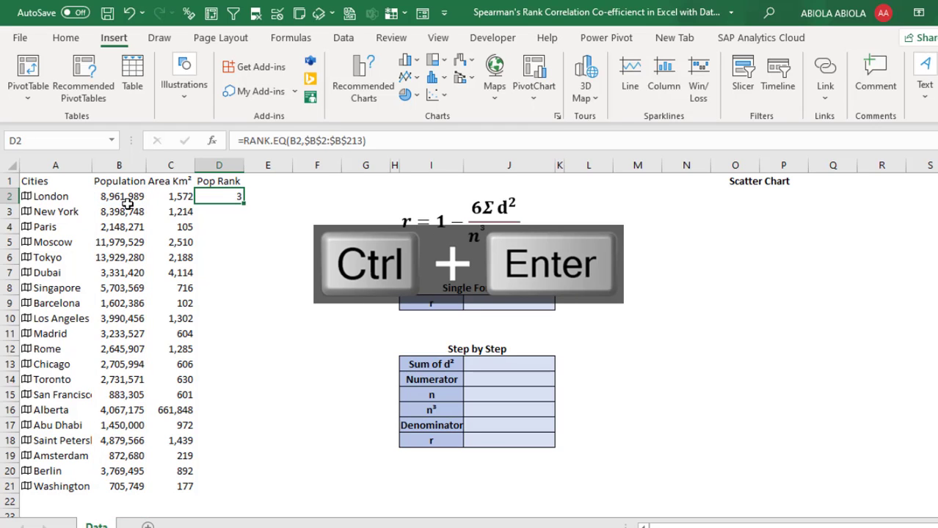
{"action": "double_click", "coordinate": [245, 204]}
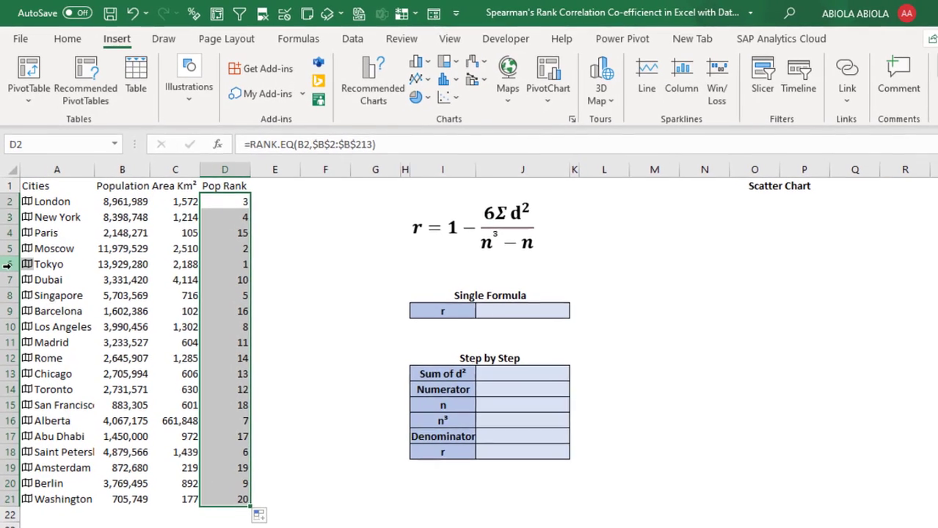
Step: Examine the population ranks in the rows for Tokyo, Moscow and London
{"action": "left_click", "coordinate": [8, 265]}
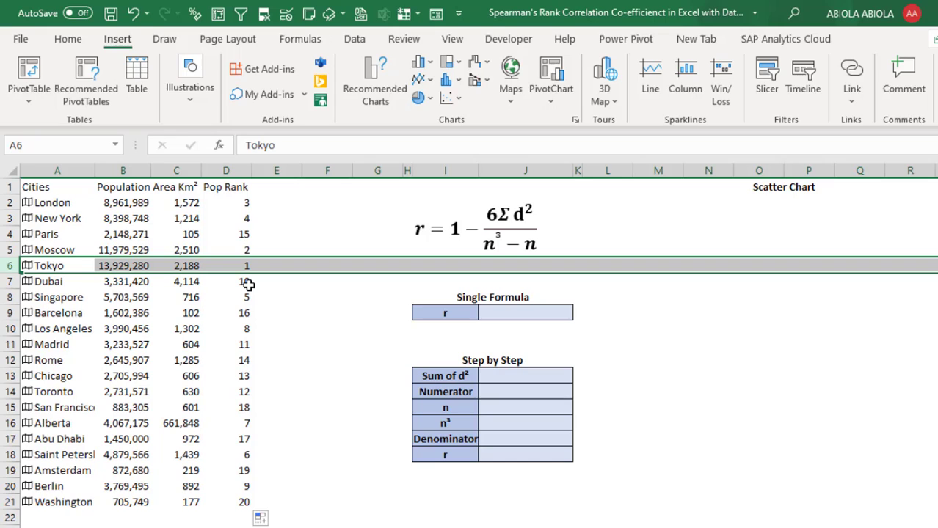
{"action": "left_click", "coordinate": [6, 250]}
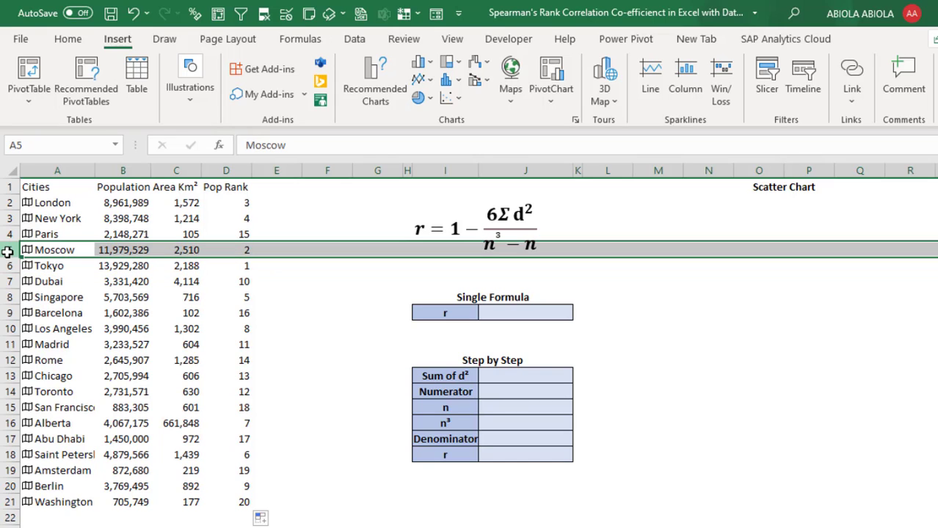
{"action": "left_click", "coordinate": [8, 202]}
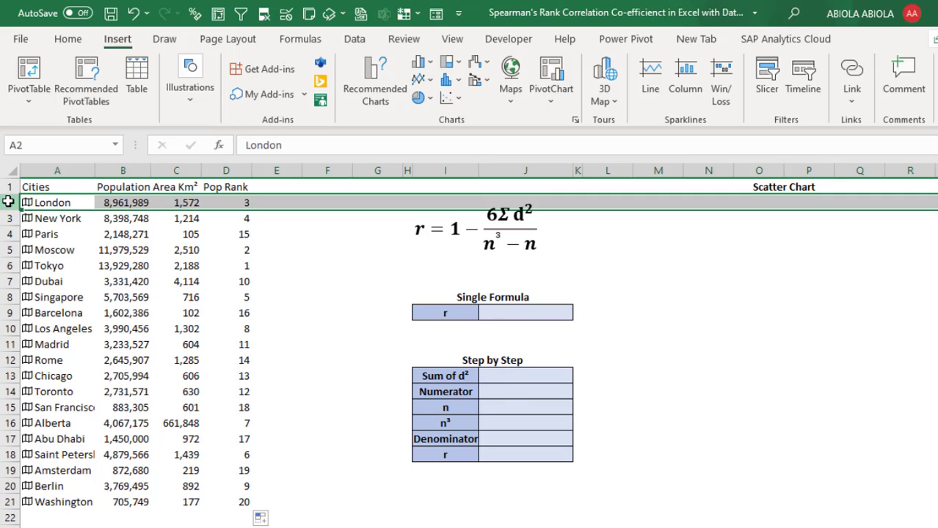
Step: Copy the "Area Km²" header from C1 to E1 and extend it to read "Area Km² Rank"
{"action": "left_click", "coordinate": [272, 188]}
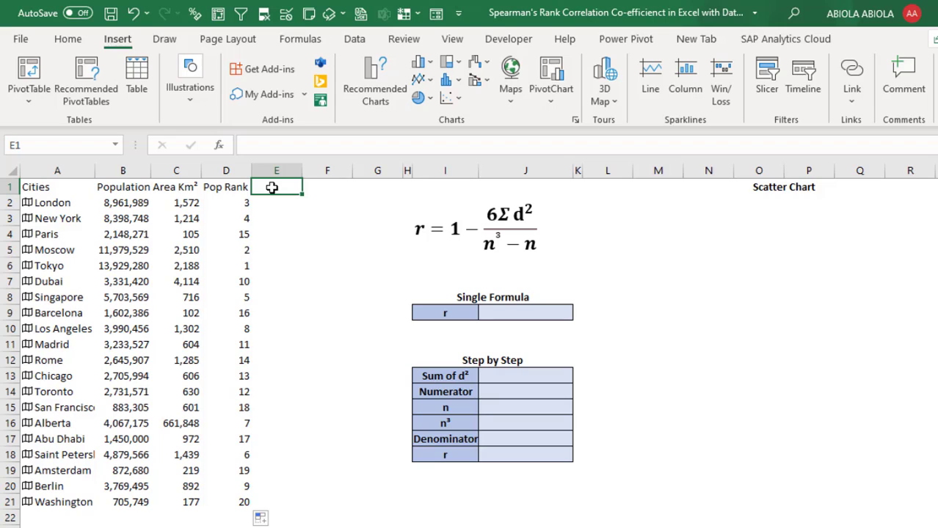
{"action": "left_click", "coordinate": [176, 188]}
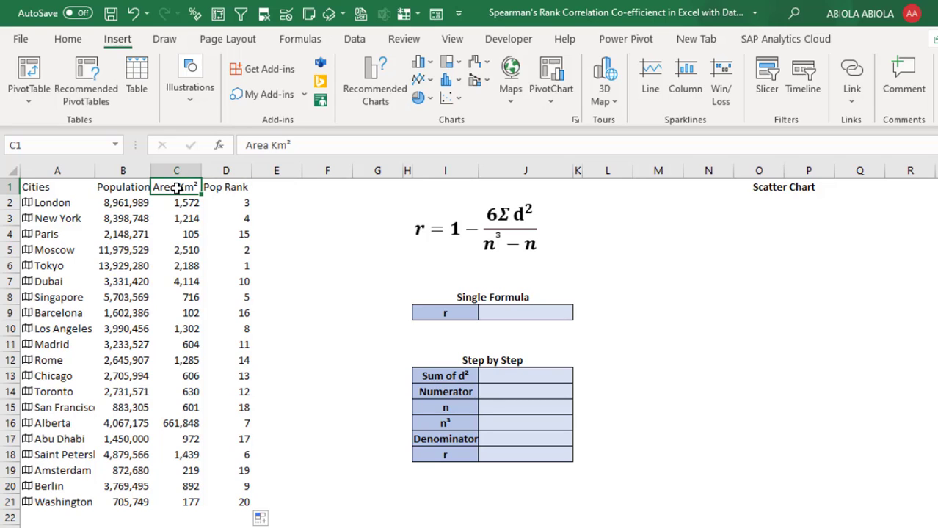
{"action": "key", "text": "ctrl+c"}
{"action": "key", "text": "Right"}
{"action": "key", "text": "Right"}
{"action": "key", "text": "ctrl+v"}
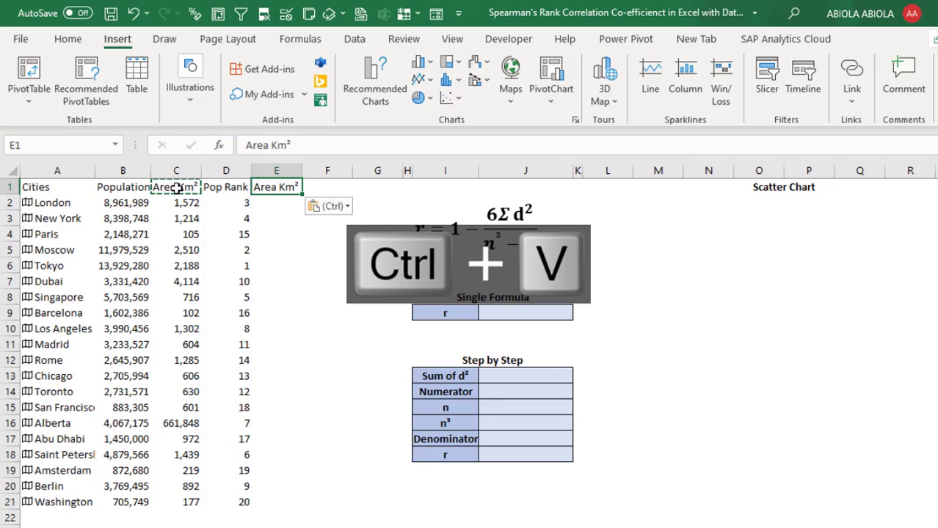
{"action": "key", "text": "F2"}
{"action": "type", "text": "Rank"}
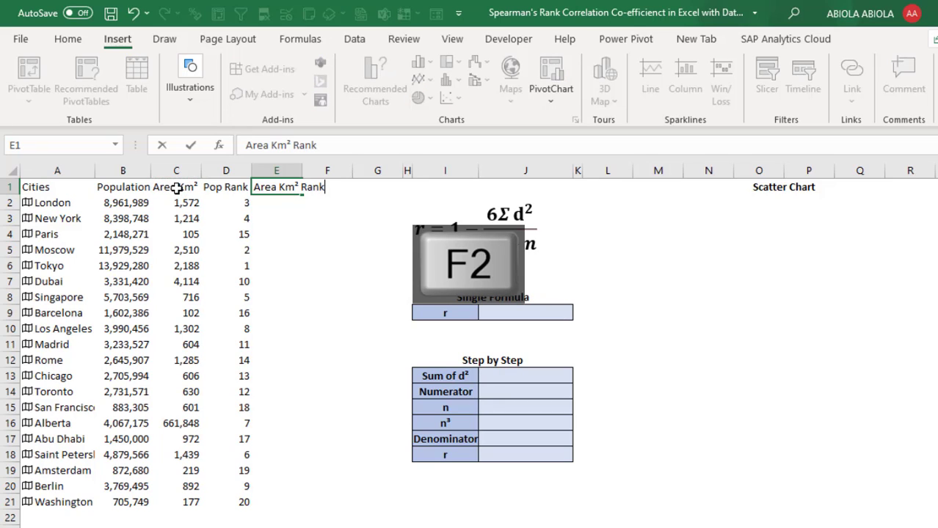
{"action": "key", "text": "ctrl+Return"}
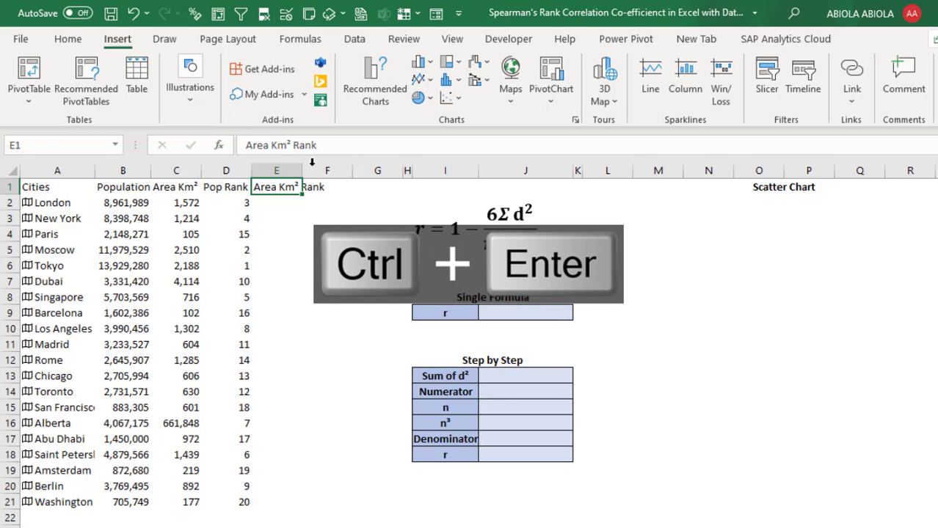
Step: Build the formula =RANK.EQ(C2,$C$2:$C$21) in E2 to rank London's area
{"action": "left_click", "coordinate": [291, 204]}
{"action": "type", "text": "=rank"}
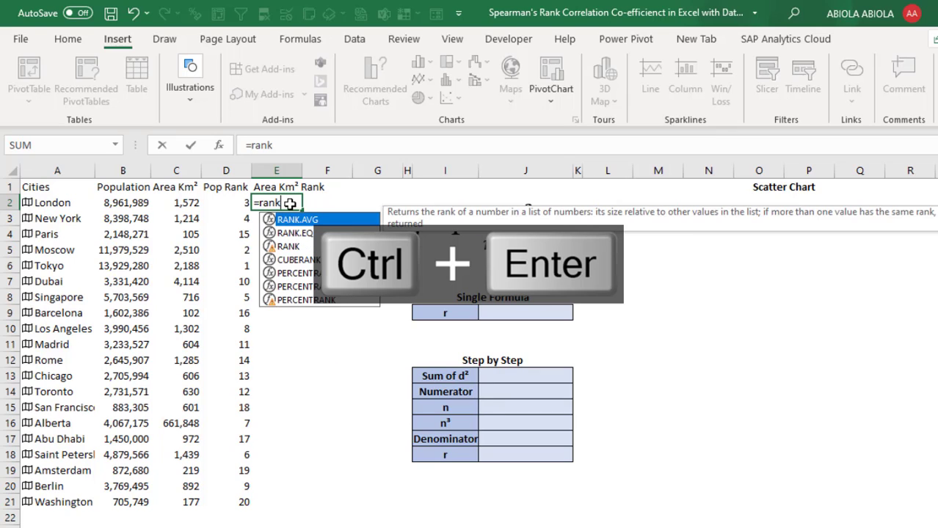
{"action": "key", "text": "Down"}
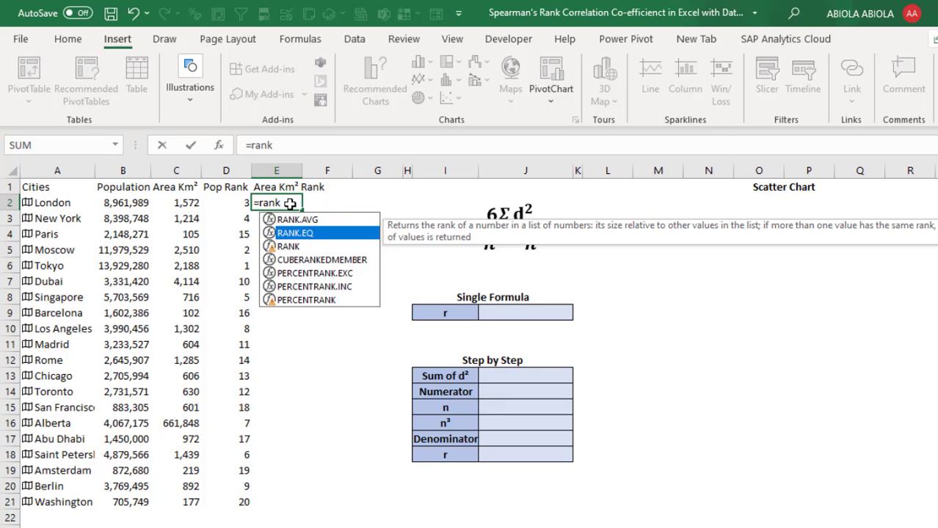
{"action": "key", "text": "Tab"}
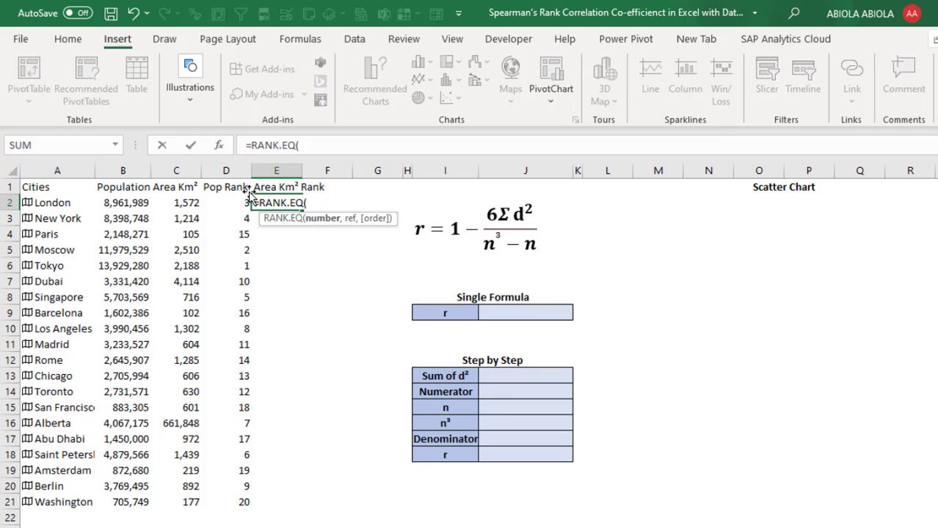
{"action": "left_click", "coordinate": [188, 207]}
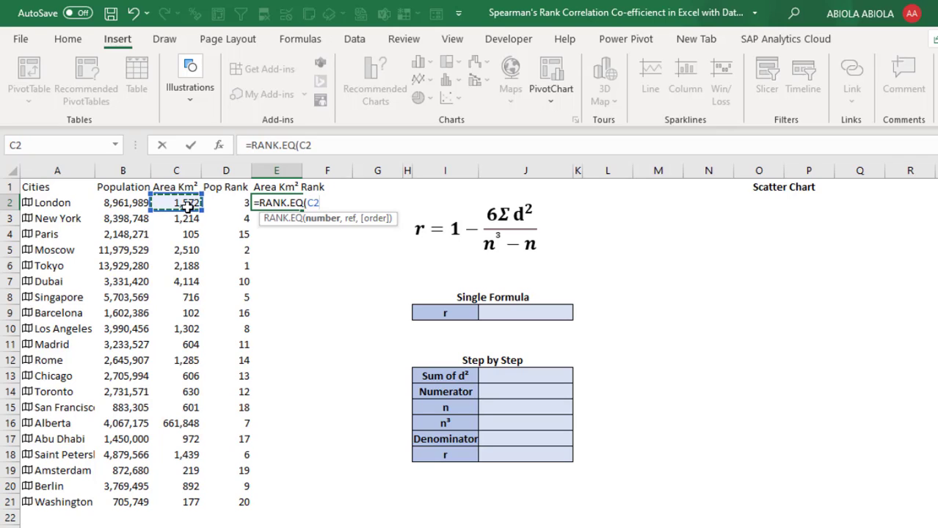
{"action": "type", "text": ","}
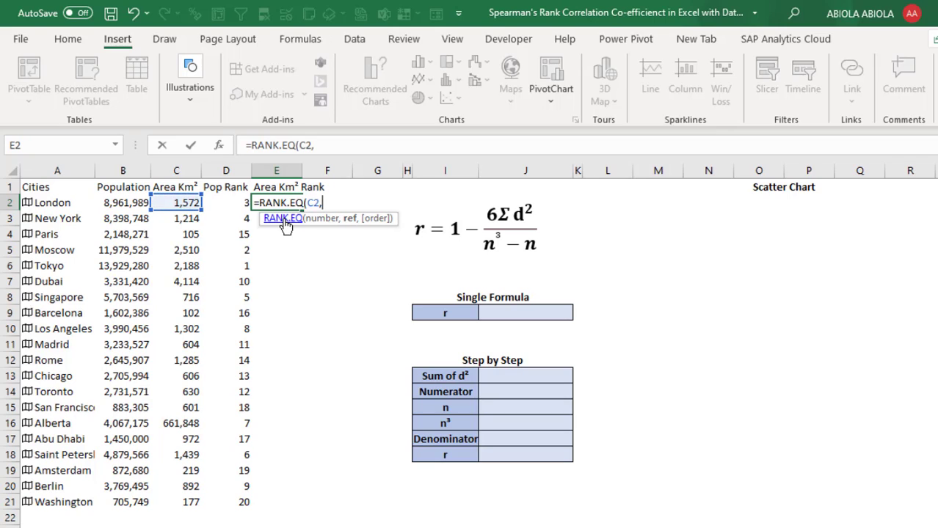
{"action": "left_click", "coordinate": [185, 202]}
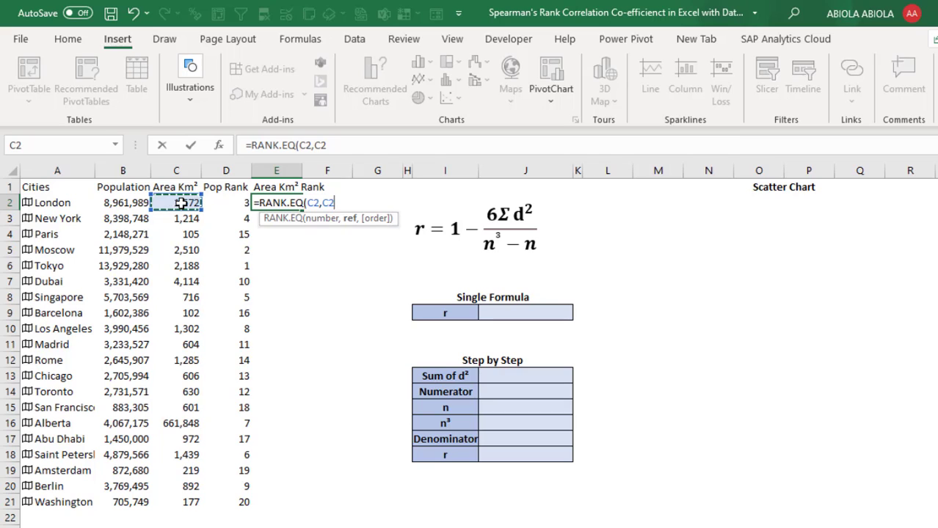
{"action": "key", "text": "ctrl+shift+Down"}
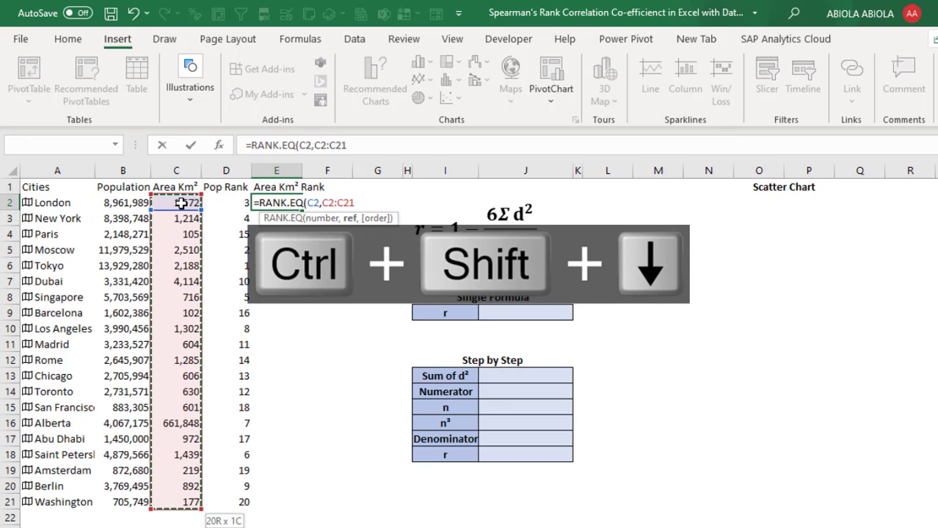
{"action": "key", "text": "F4"}
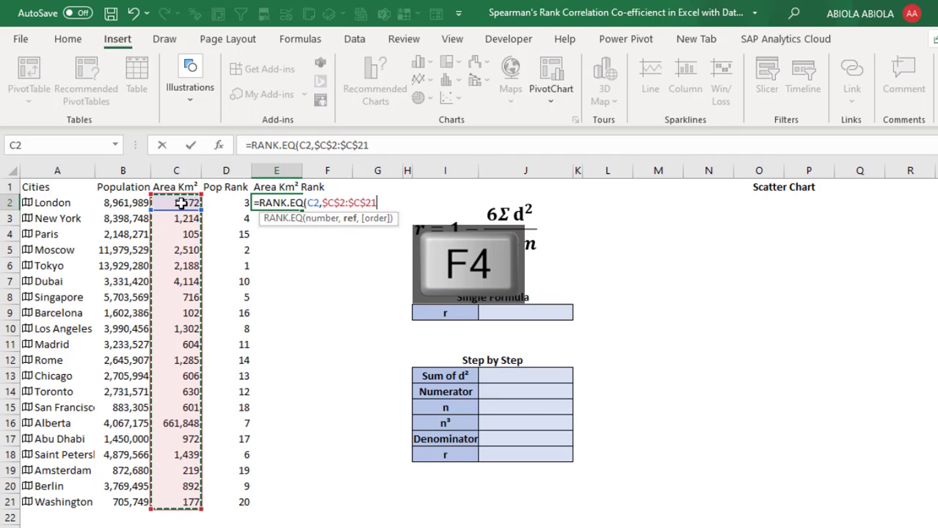
{"action": "type", "text": ")"}
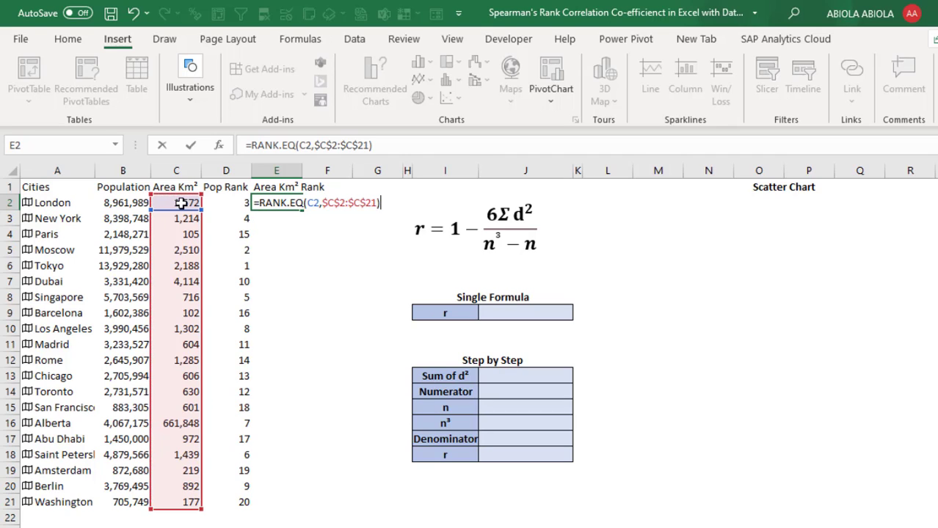
Step: Preview the evaluated result of the E2 formula, restore it and fill the formula down to E21
{"action": "key", "text": "F9"}
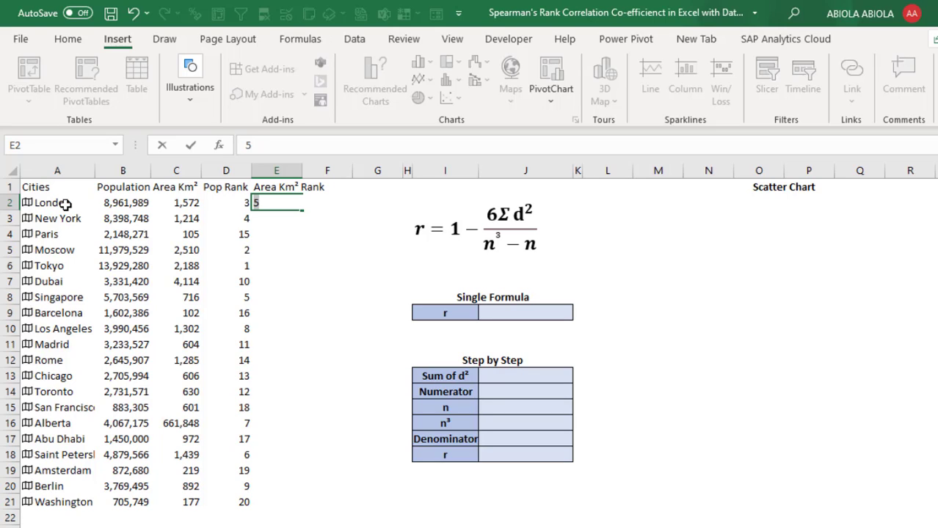
{"action": "key", "text": "ctrl+z"}
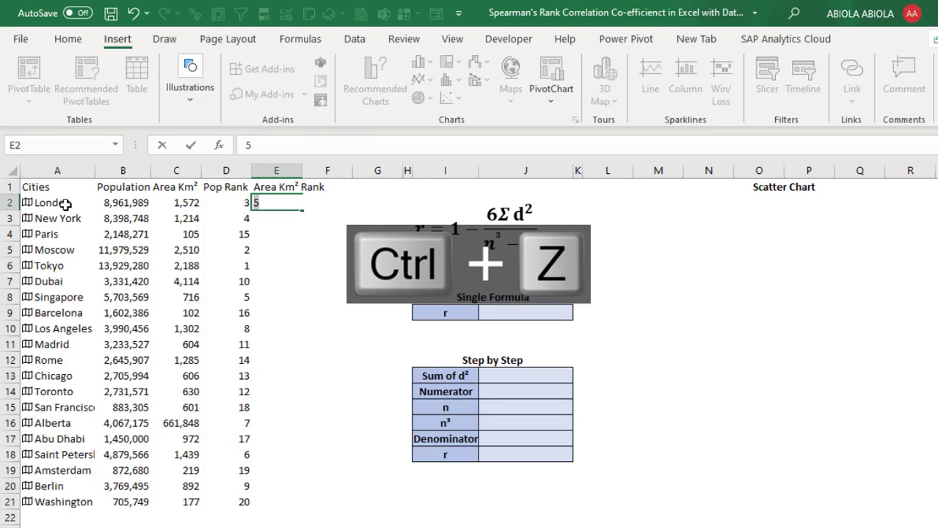
{"action": "key", "text": "ctrl+Return"}
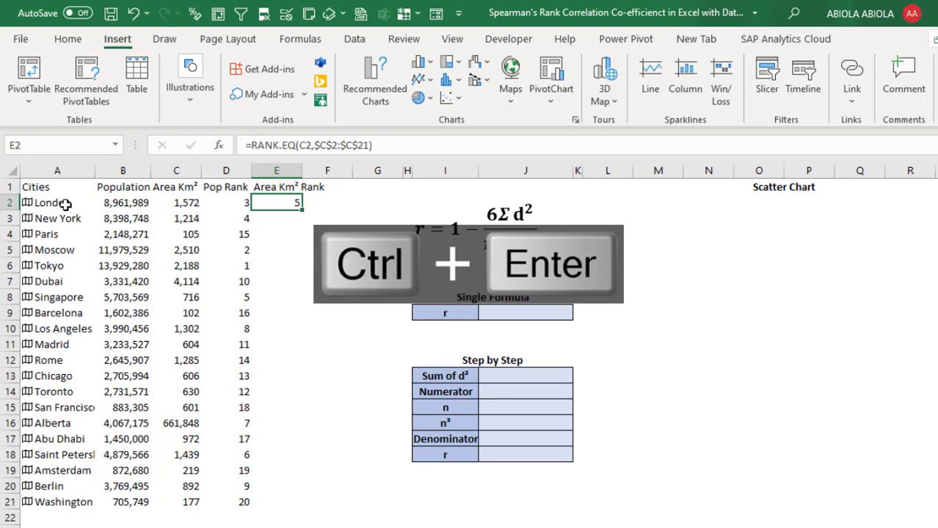
{"action": "double_click", "coordinate": [301, 211]}
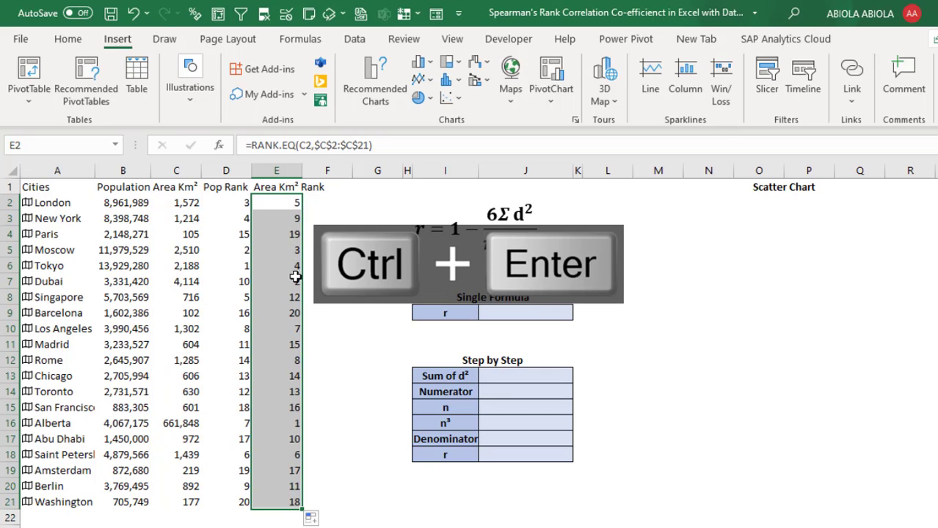
Step: Examine the area ranks in the rows for Alberta, Dubai and Moscow
{"action": "left_click", "coordinate": [9, 423]}
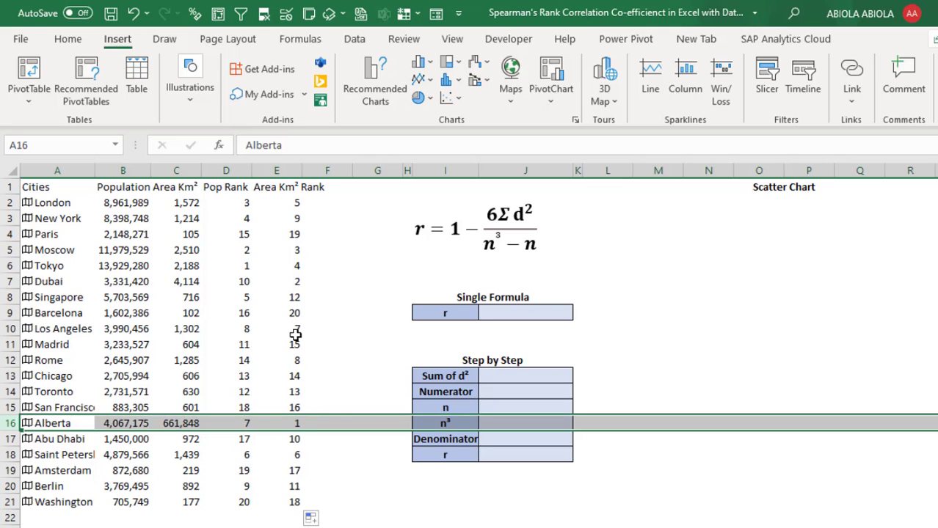
{"action": "left_click", "coordinate": [4, 281]}
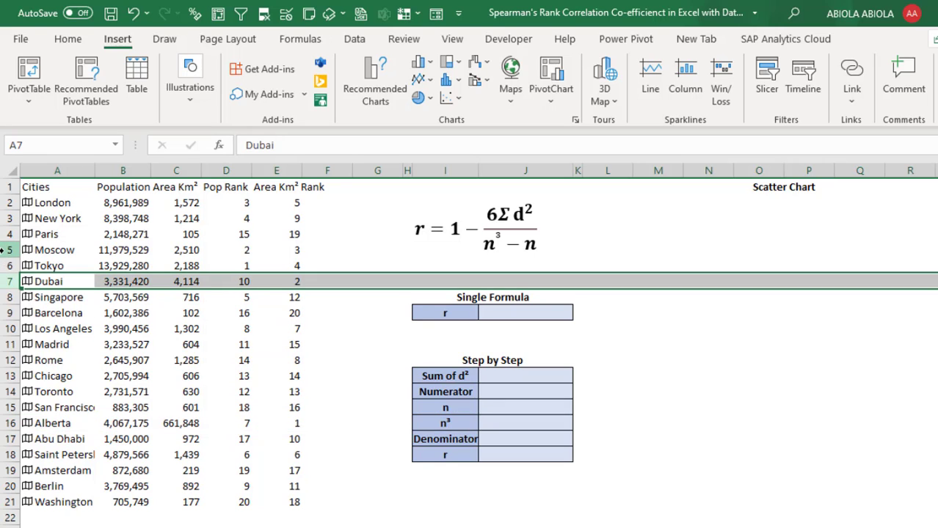
{"action": "left_click", "coordinate": [3, 250]}
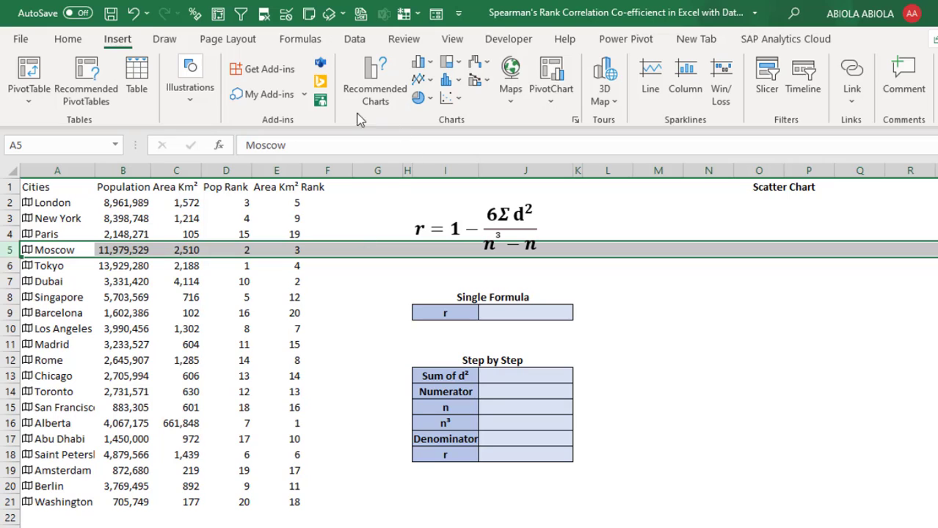
Step: Autofit column E to its "Area Km² Rank" header and enter the header "d" in F1
{"action": "double_click", "coordinate": [305, 170]}
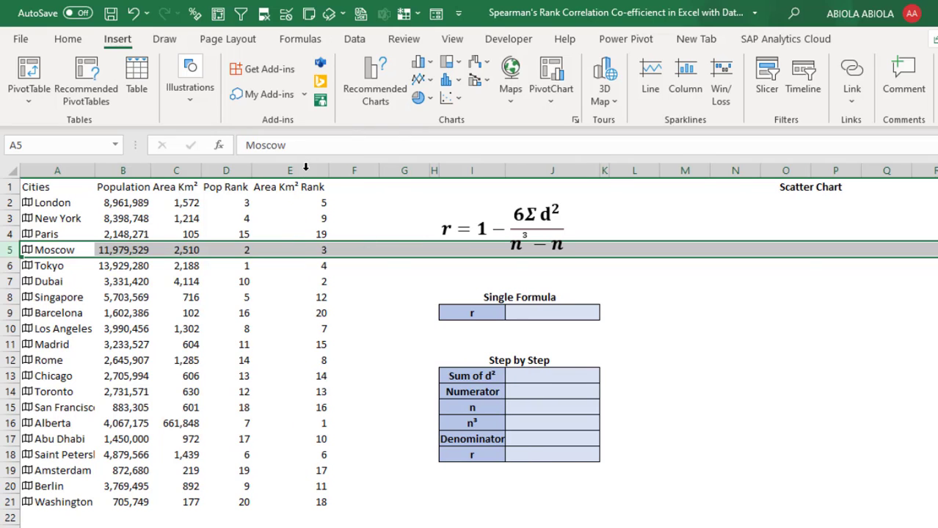
{"action": "left_click", "coordinate": [346, 185]}
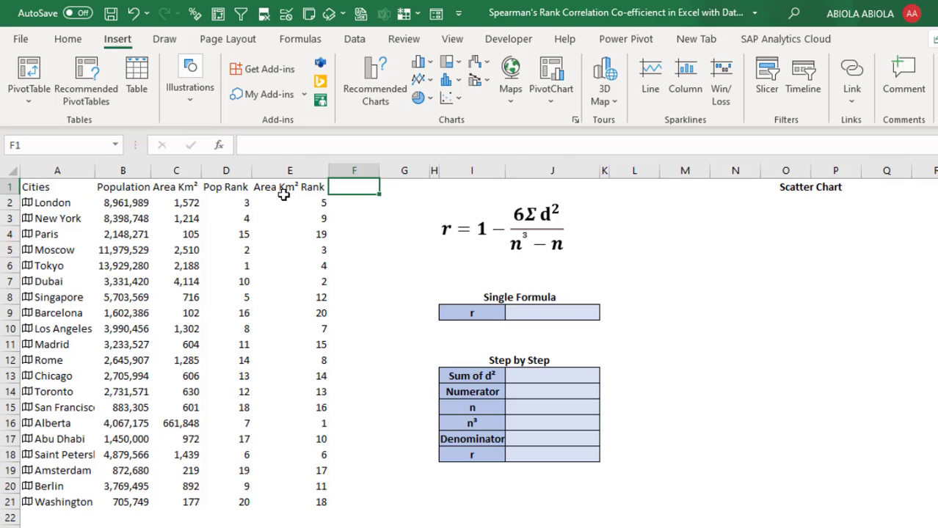
{"action": "type", "text": "d"}
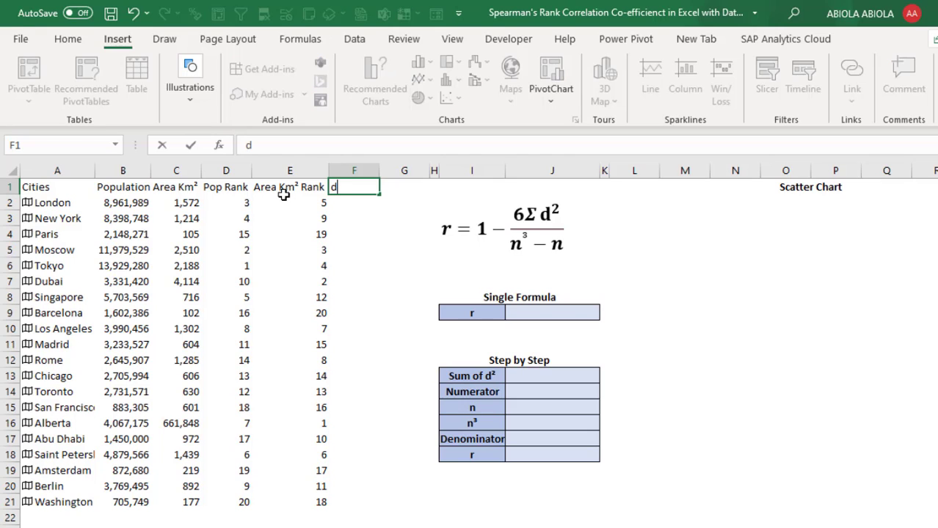
{"action": "key", "text": "ctrl+Return"}
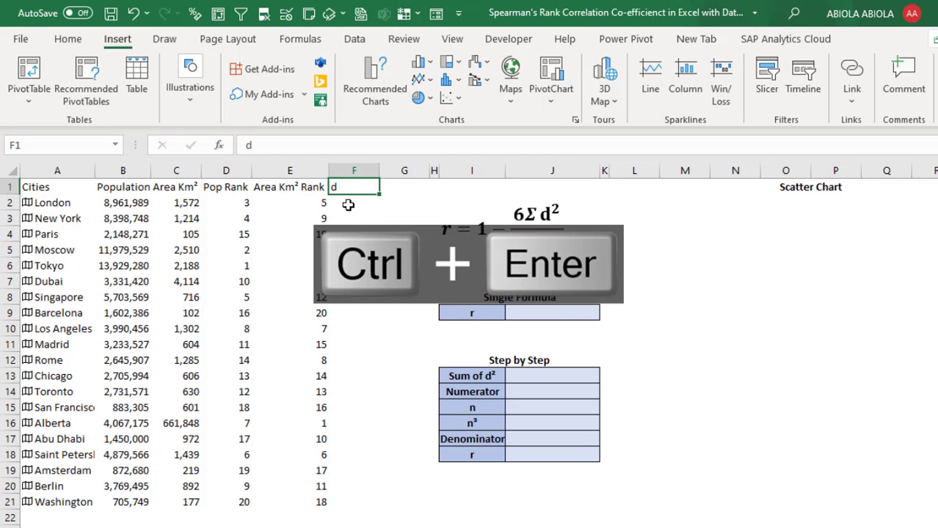
Step: Calculate the rank difference in F2 with =D2-E2 and fill the formula down to F21
{"action": "left_click", "coordinate": [348, 204]}
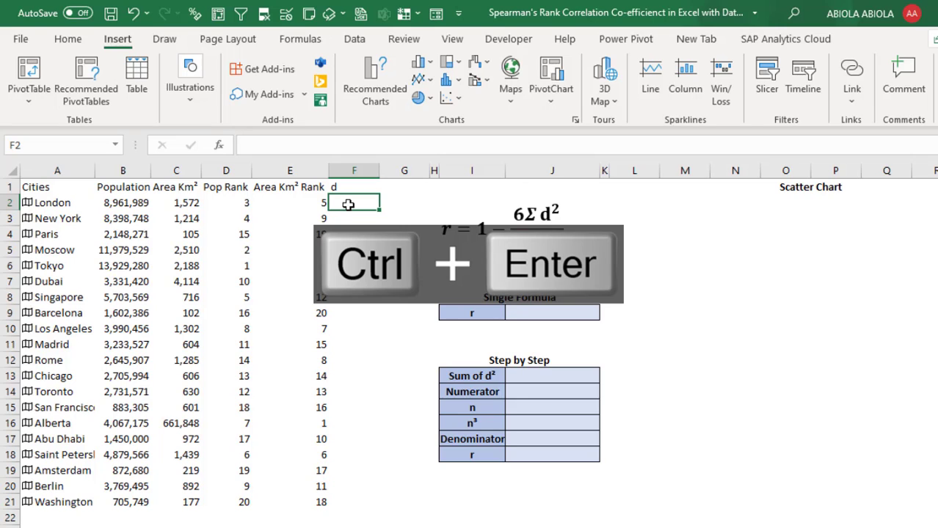
{"action": "type", "text": "="}
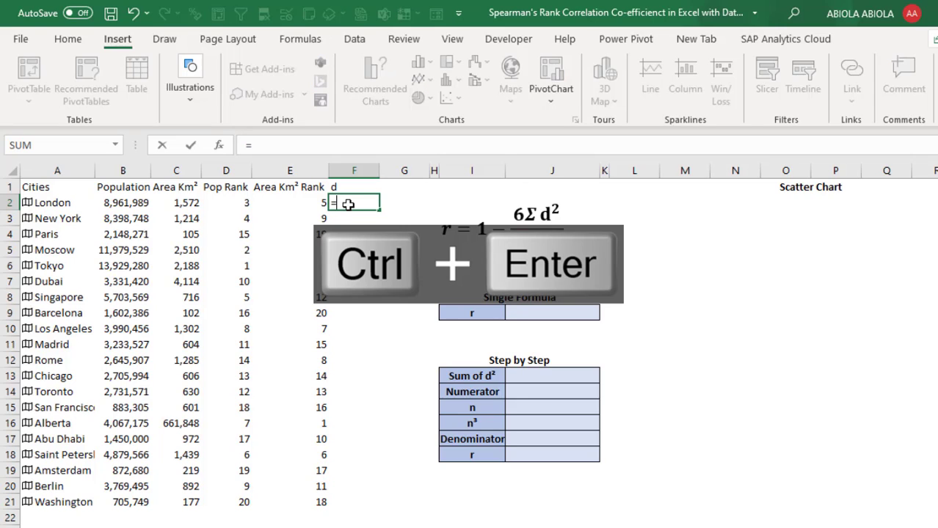
{"action": "left_click", "coordinate": [229, 203]}
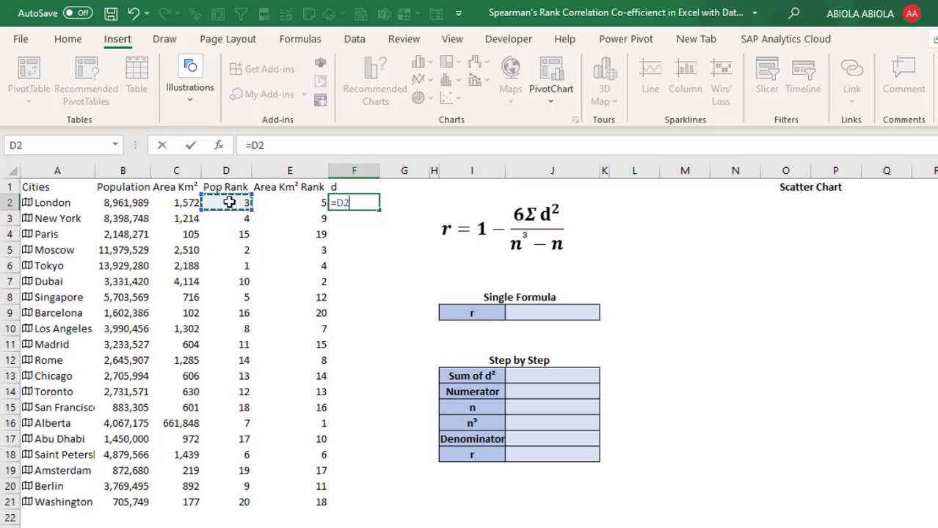
{"action": "type", "text": "-"}
{"action": "left_click", "coordinate": [282, 198]}
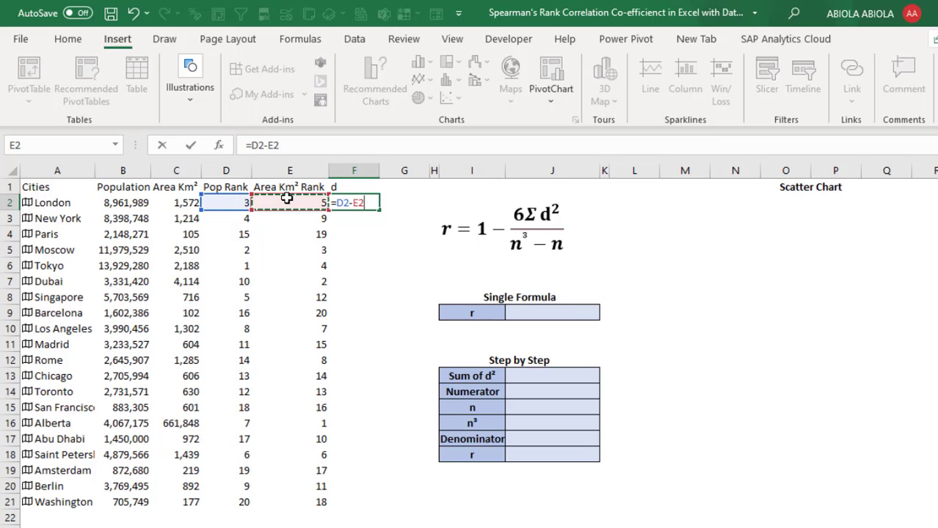
{"action": "key", "text": "ctrl+Return"}
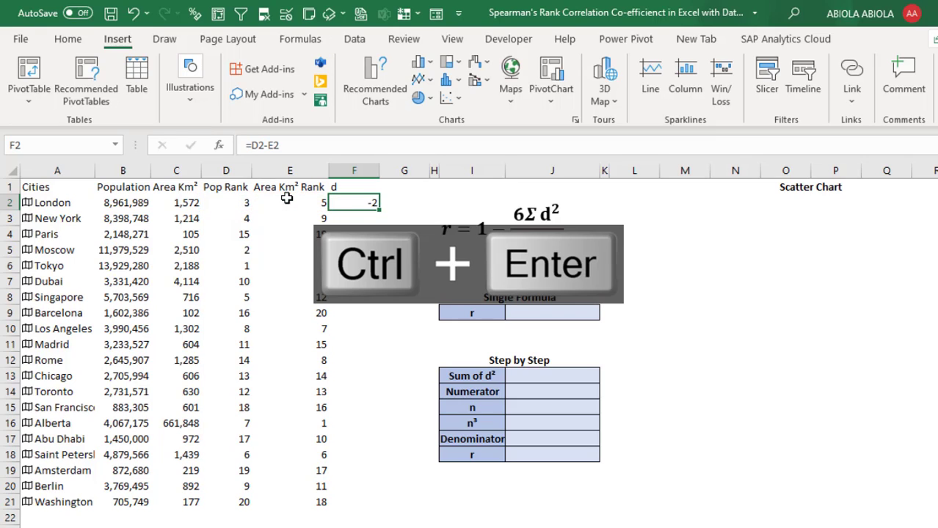
{"action": "double_click", "coordinate": [379, 210]}
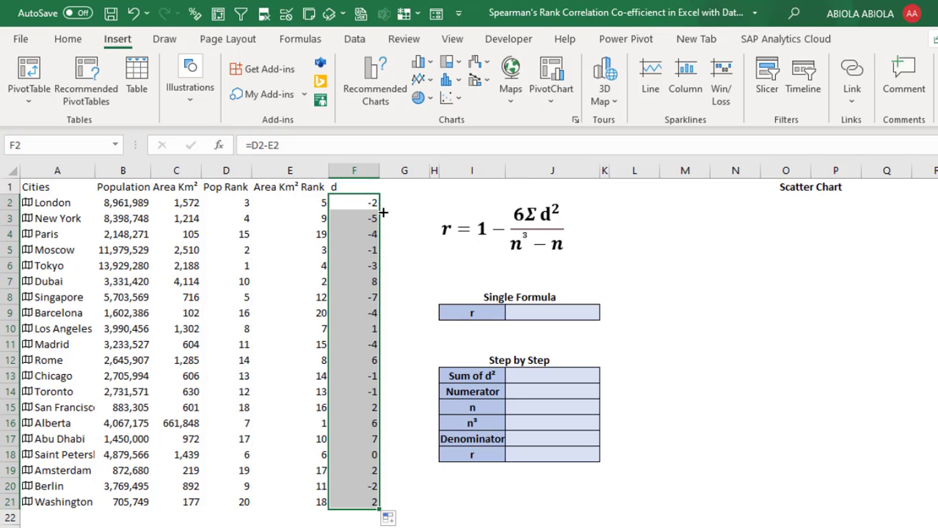
Step: Enter the header "d²" in G1, inserting the Superscript Two symbol after the letter d
{"action": "left_click", "coordinate": [397, 186]}
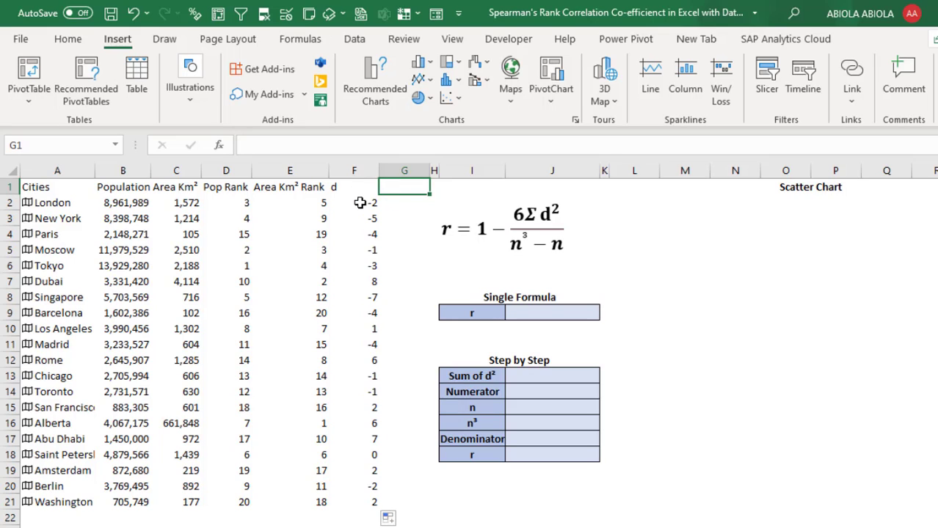
{"action": "type", "text": "d"}
{"action": "key", "text": "ctrl+Return"}
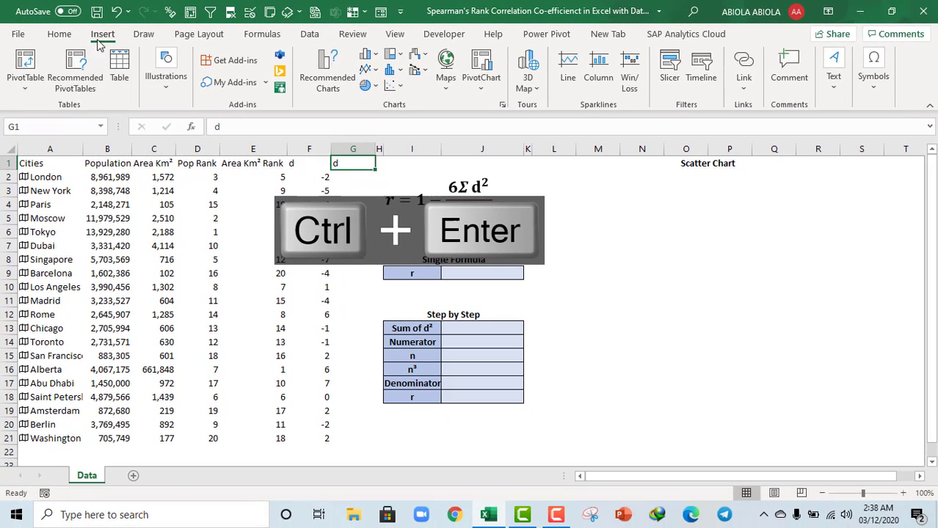
{"action": "left_click", "coordinate": [872, 88]}
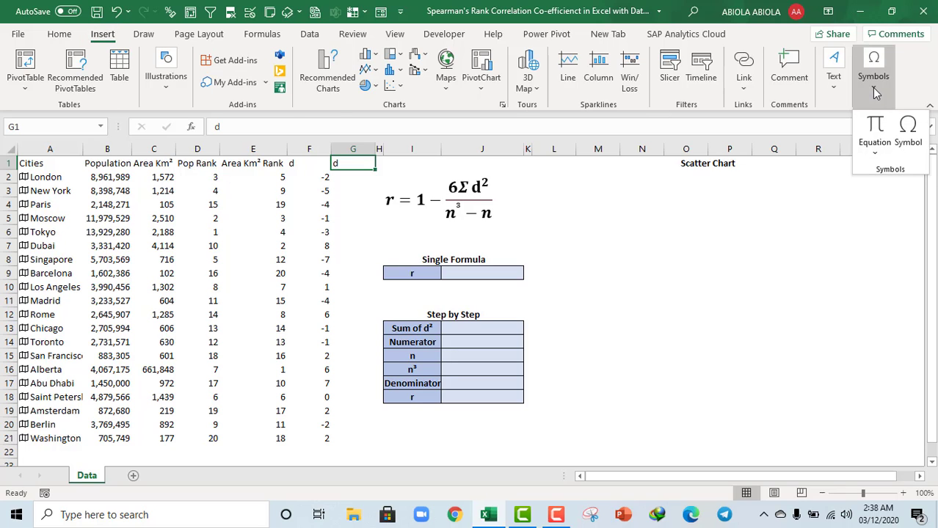
{"action": "left_click", "coordinate": [907, 135]}
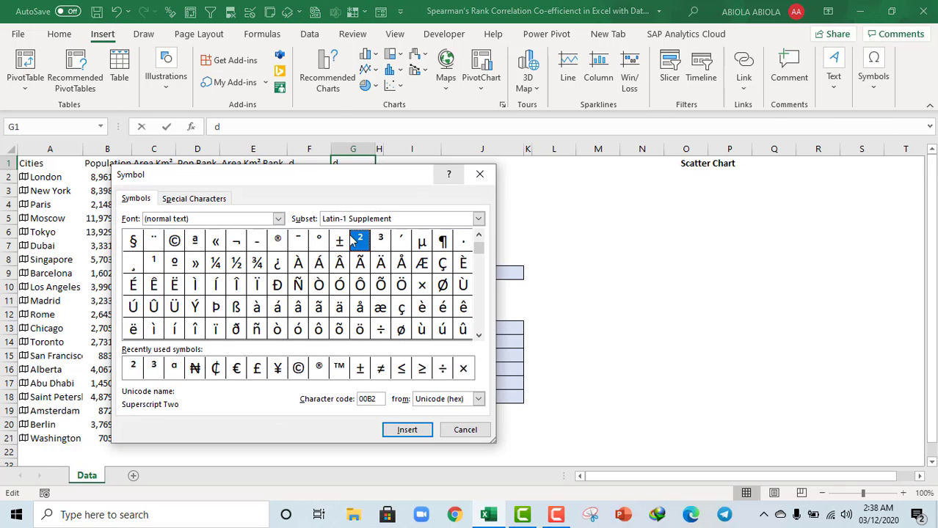
{"action": "left_click", "coordinate": [409, 433]}
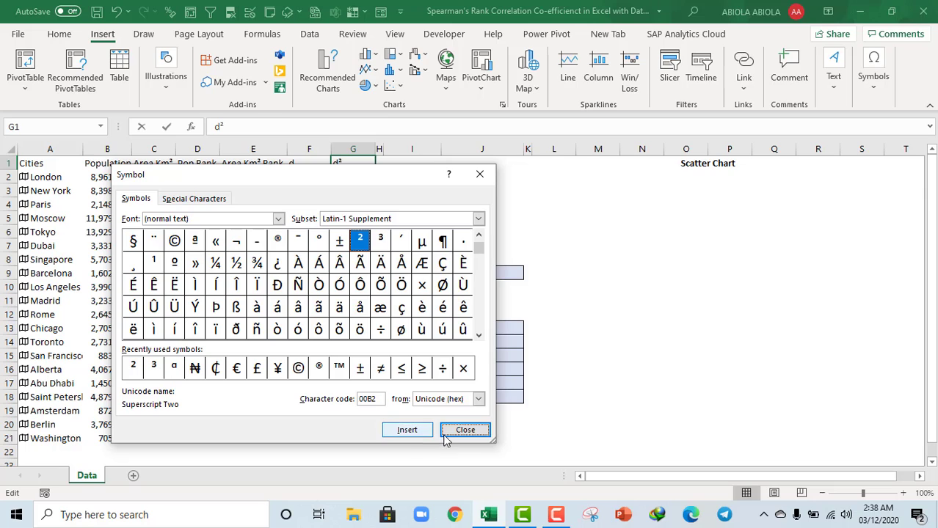
{"action": "left_click", "coordinate": [444, 433]}
{"action": "key", "text": "ctrl+Return"}
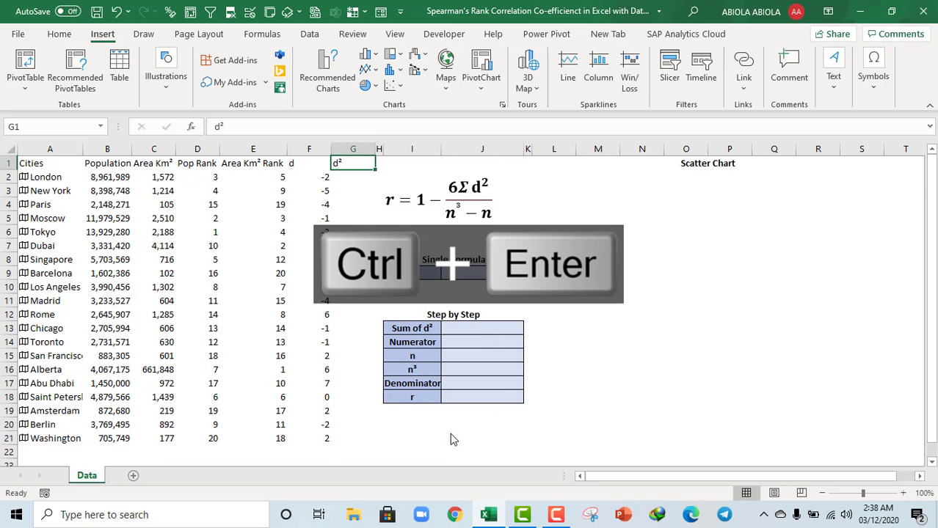
Step: Make the header cells A1:G1 bold and center them horizontally
{"action": "left_click_drag", "start_coordinate": [22, 165], "coordinate": [348, 163]}
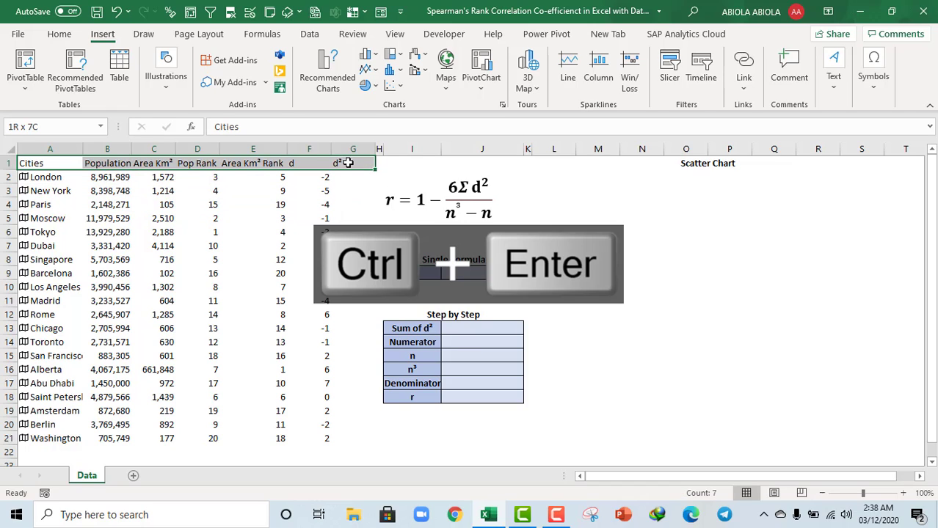
{"action": "key", "text": "ctrl+b"}
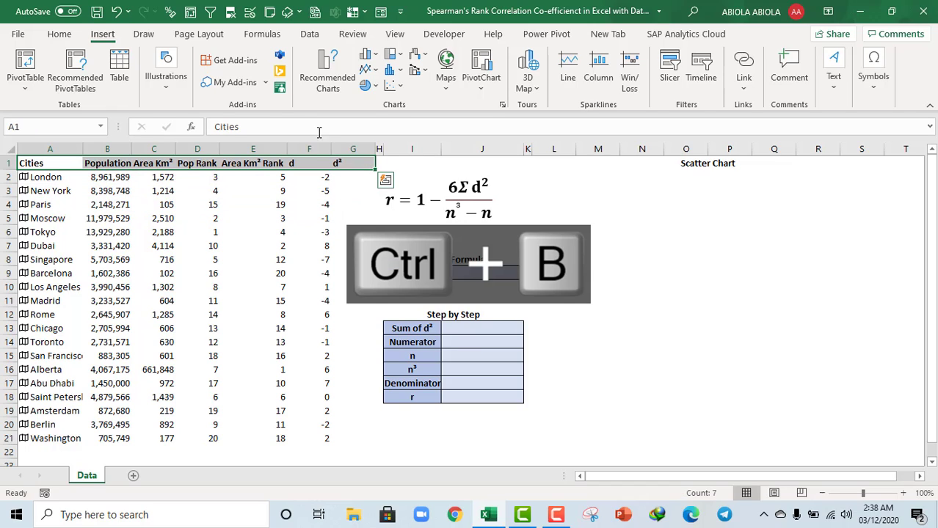
{"action": "left_click", "coordinate": [60, 34]}
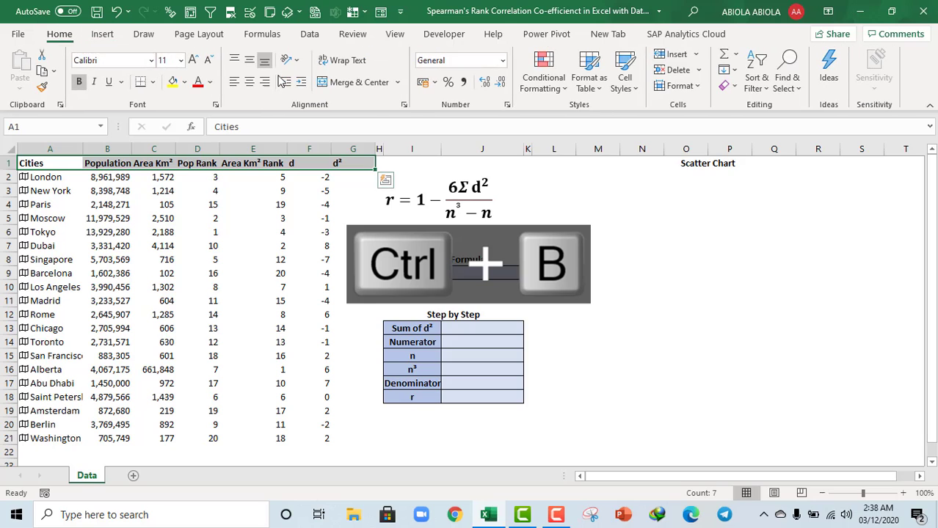
{"action": "left_click", "coordinate": [250, 83]}
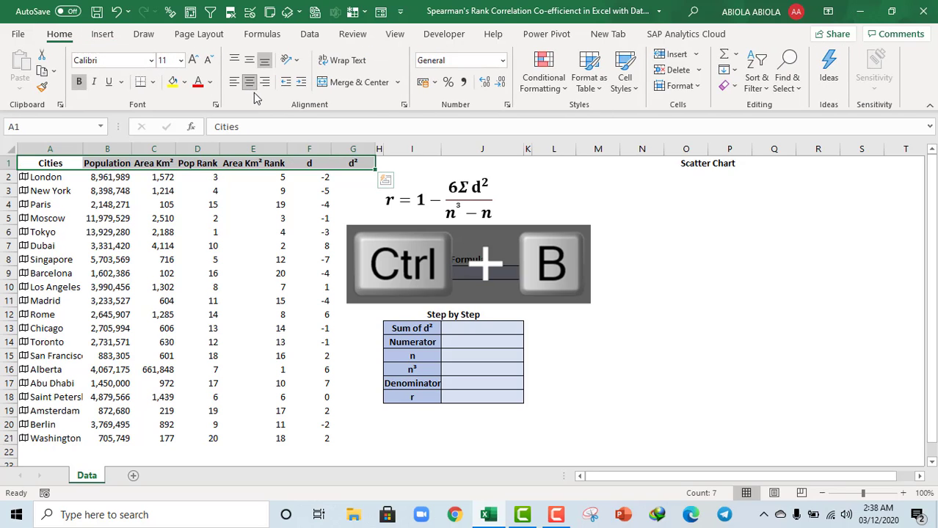
Step: Apply All Borders to the whole data table in A1:G21
{"action": "left_click_drag", "start_coordinate": [47, 163], "coordinate": [353, 435]}
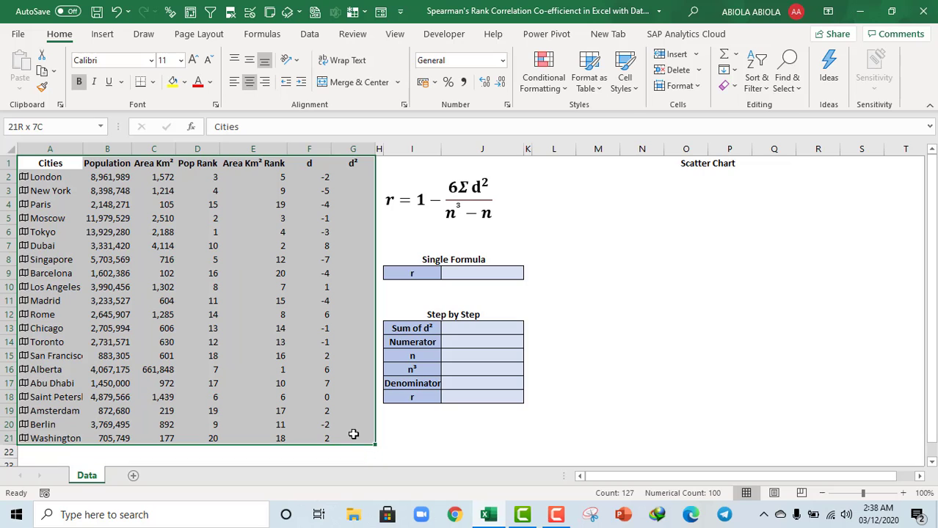
{"action": "left_click", "coordinate": [154, 82]}
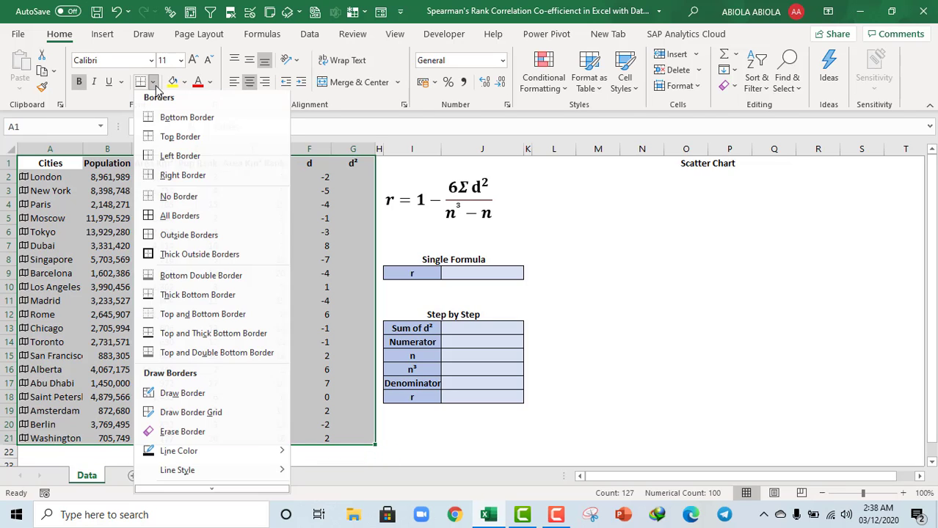
{"action": "left_click", "coordinate": [185, 224]}
{"action": "left_click", "coordinate": [299, 246]}
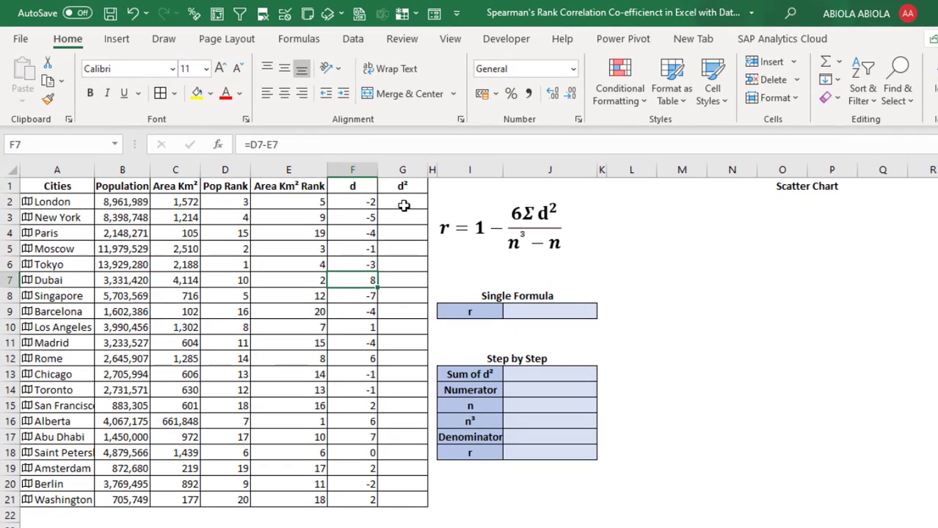
Step: Insert two new columns before the d² column and copy the "d²" header into G1 and H1
{"action": "left_click", "coordinate": [357, 180]}
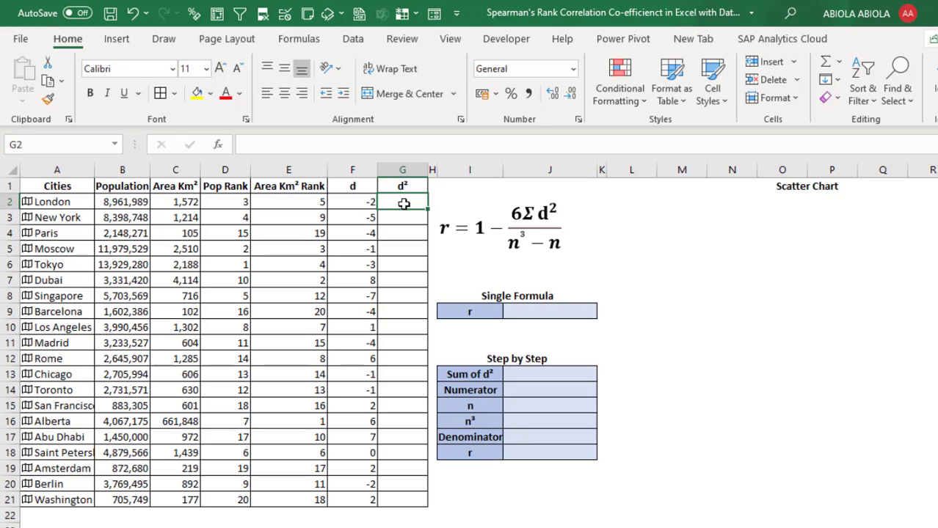
{"action": "left_click", "coordinate": [406, 170]}
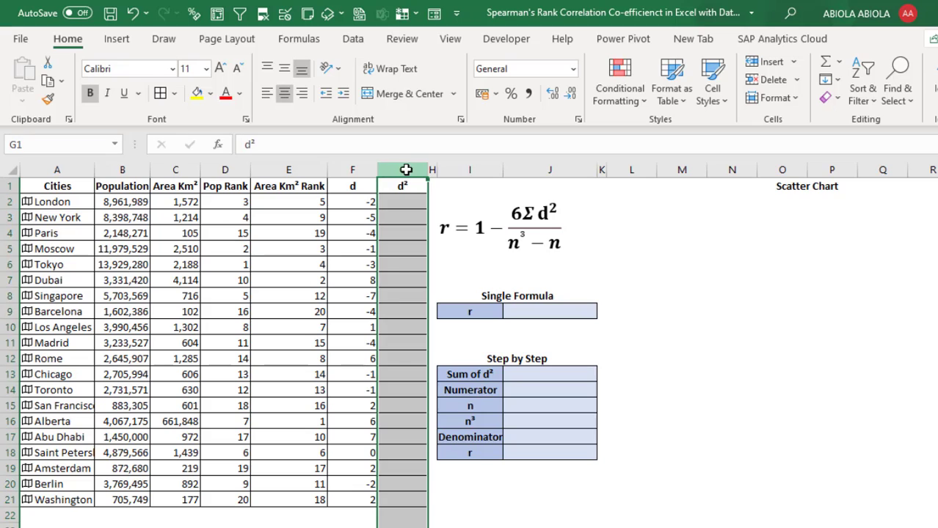
{"action": "key", "text": "ctrl+shift+equal"}
{"action": "key", "text": "ctrl+shift+equal"}
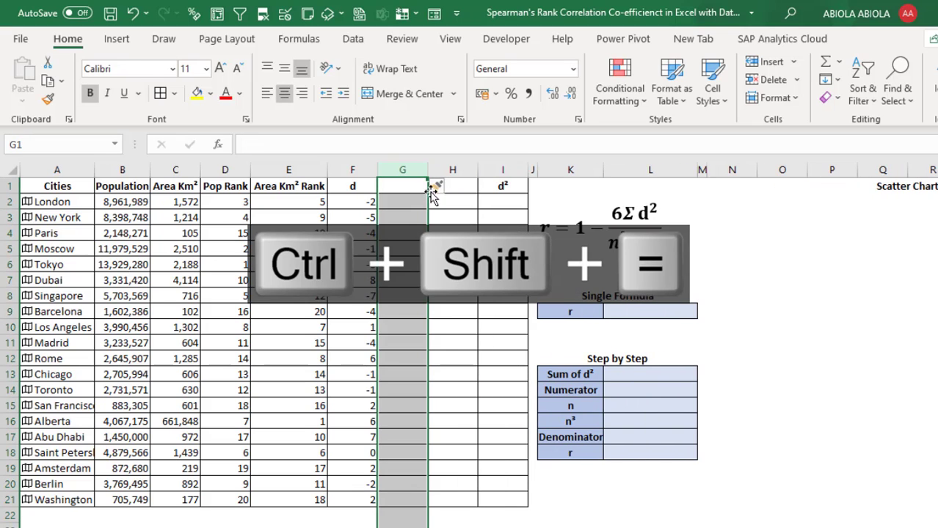
{"action": "left_click", "coordinate": [496, 188]}
{"action": "key", "text": "ctrl+c"}
{"action": "left_click_drag", "start_coordinate": [469, 189], "coordinate": [419, 184]}
{"action": "key", "text": "ctrl+v"}
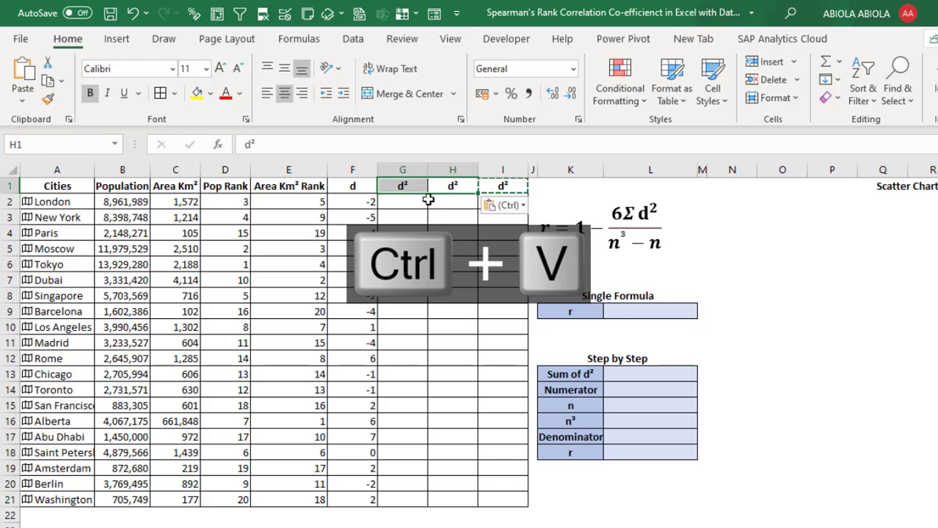
Step: Calculate d² in G2 with the formula =POWER(F2,2) and fill it down to G21
{"action": "left_click", "coordinate": [416, 202]}
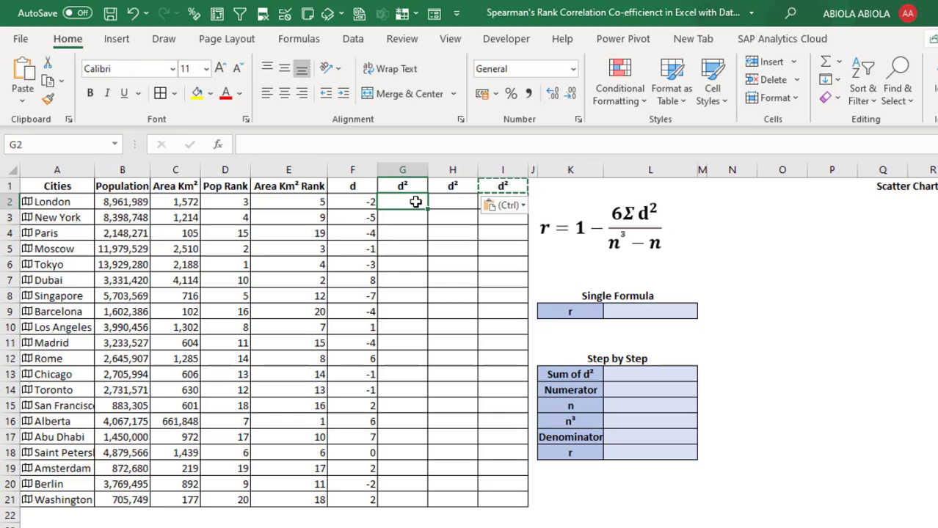
{"action": "type", "text": "="}
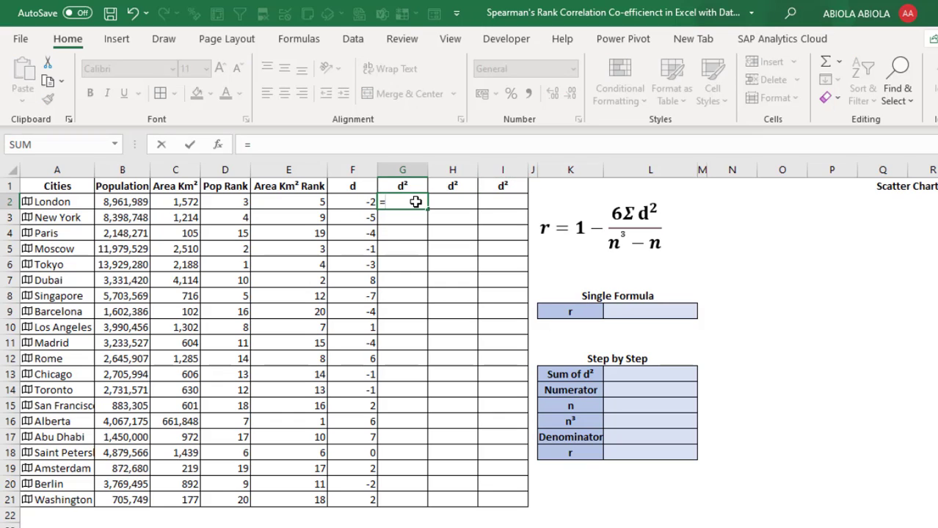
{"action": "type", "text": "powe"}
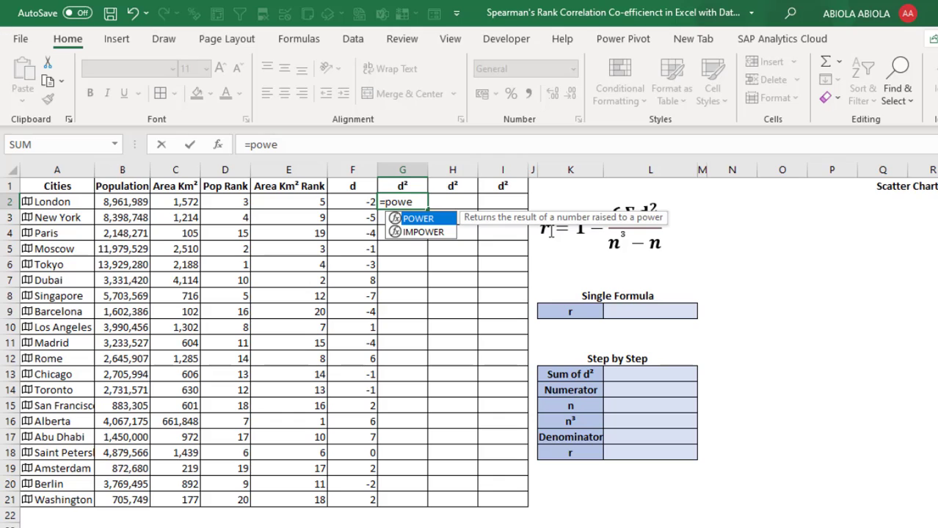
{"action": "key", "text": "Tab"}
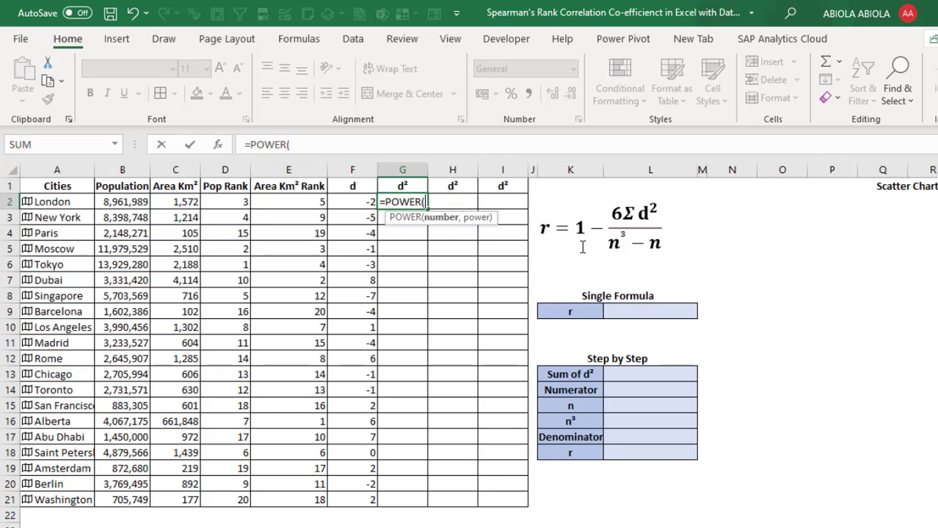
{"action": "left_click", "coordinate": [357, 202]}
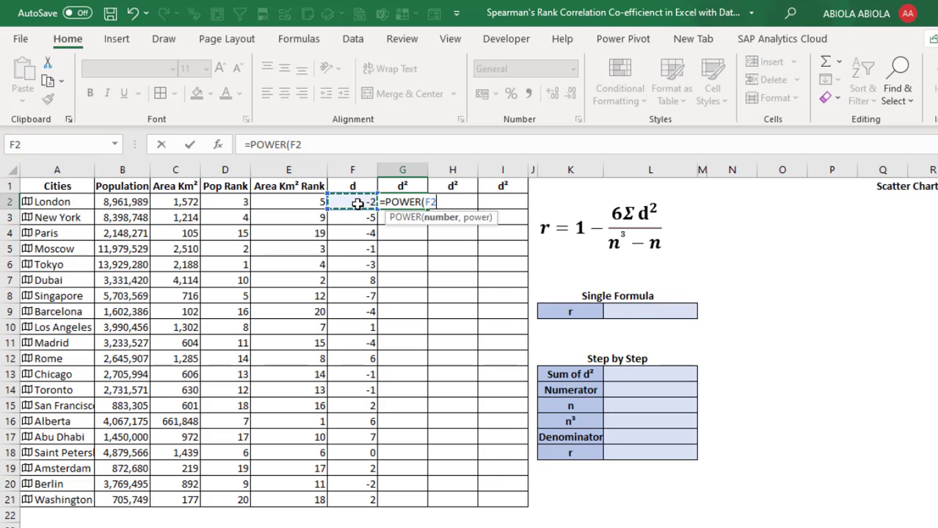
{"action": "type", "text": ","}
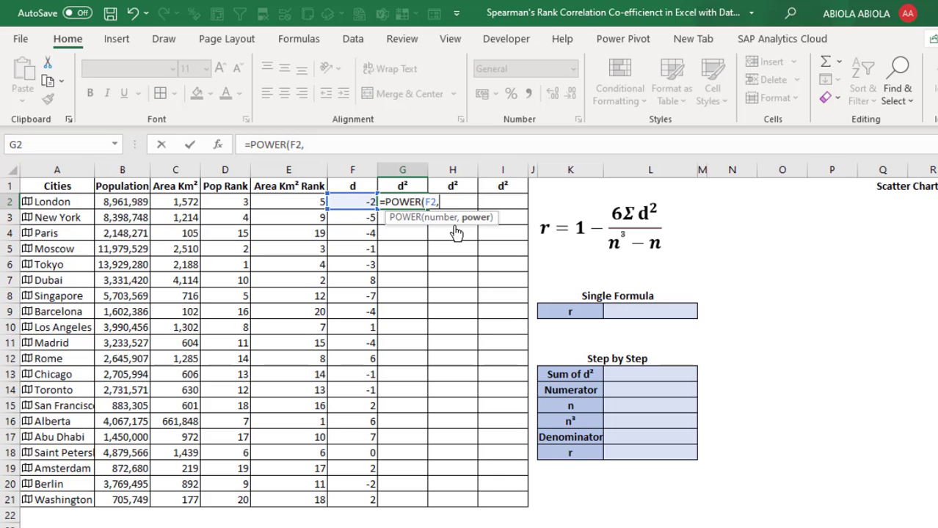
{"action": "type", "text": "2)"}
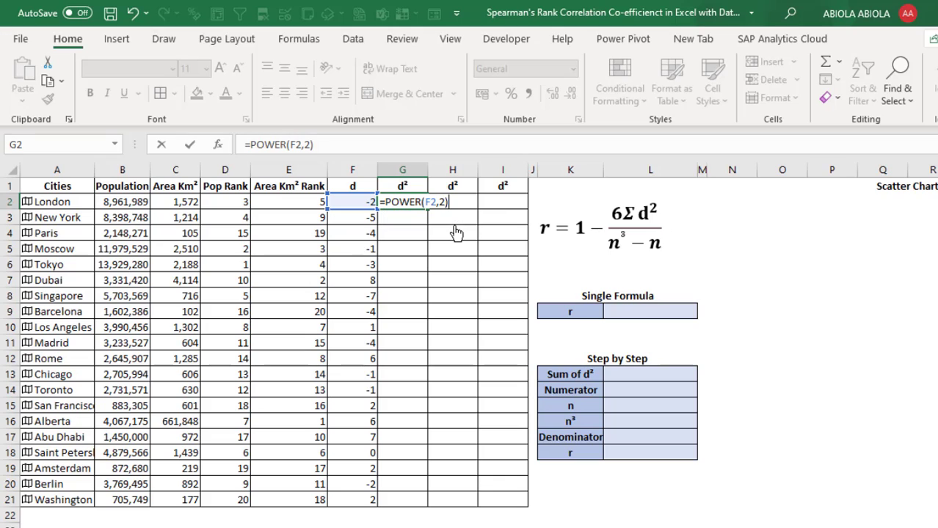
{"action": "key", "text": "F9"}
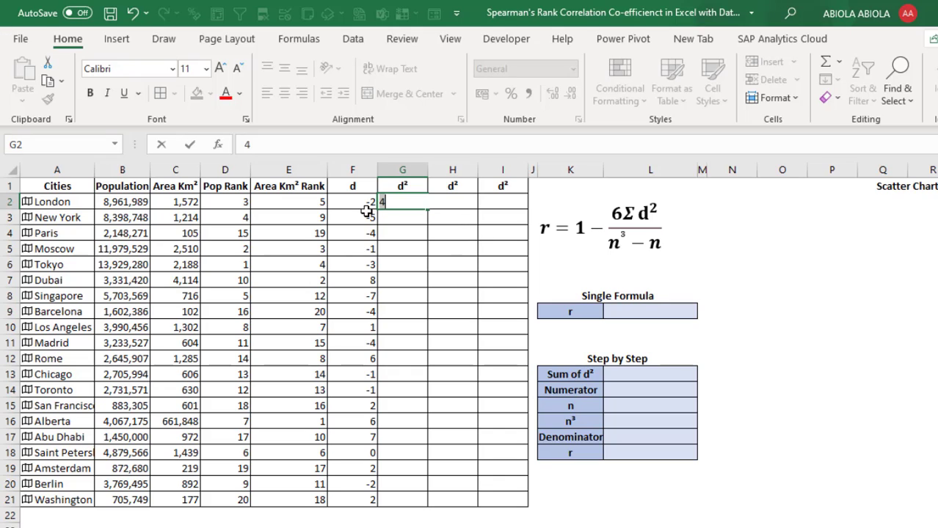
{"action": "key", "text": "ctrl+z"}
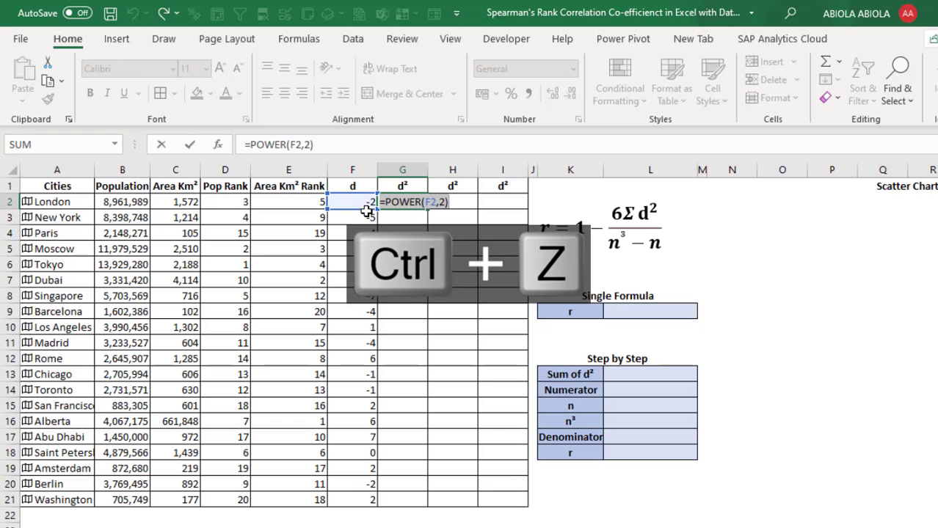
{"action": "key", "text": "ctrl+Return"}
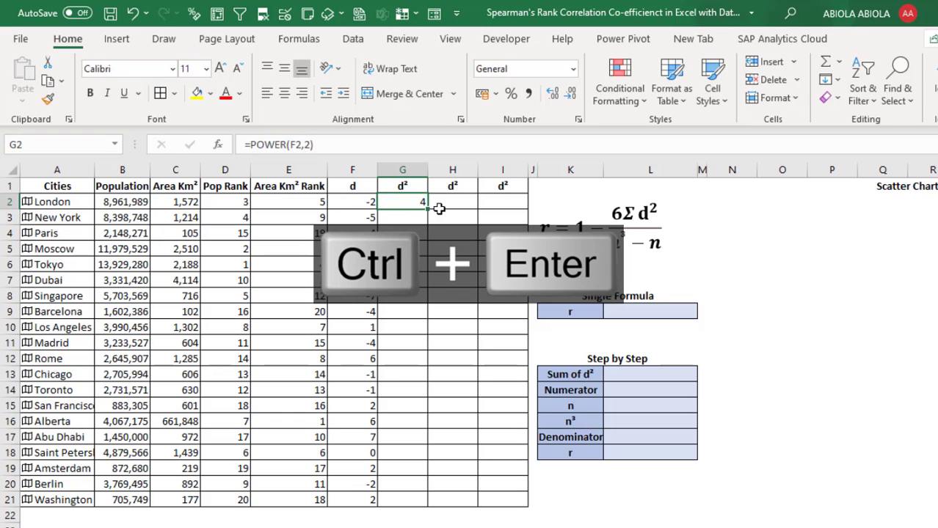
{"action": "double_click", "coordinate": [427, 210]}
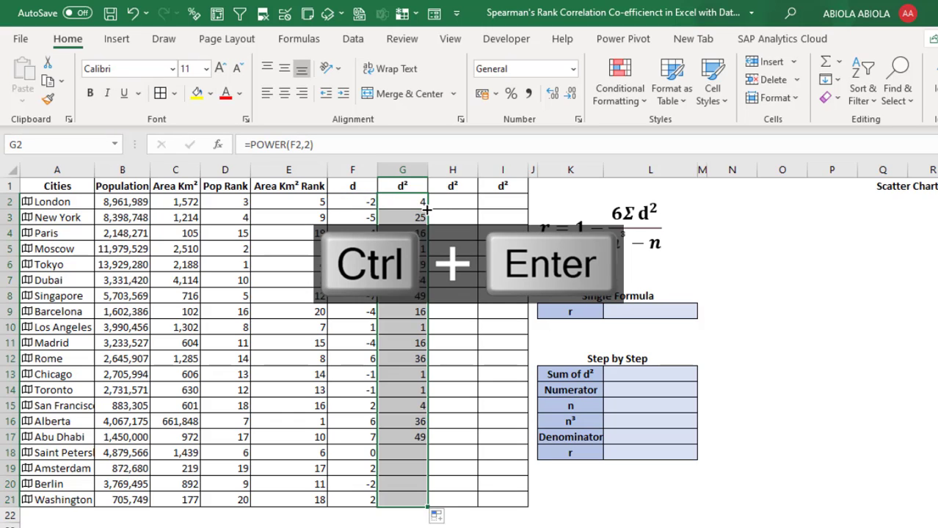
Step: Calculate d² in H2 with the formula =F2^2, fill it down to H21 and compare it with column G
{"action": "left_click", "coordinate": [453, 204]}
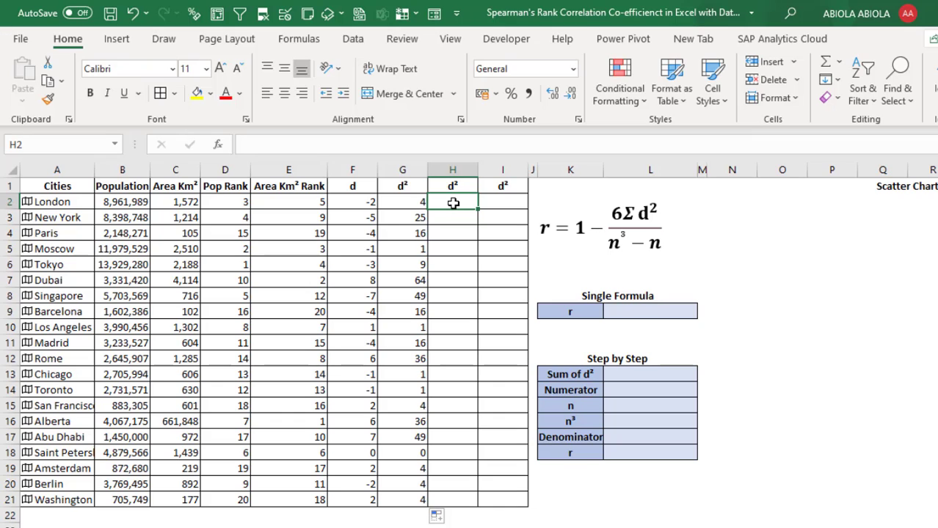
{"action": "type", "text": "="}
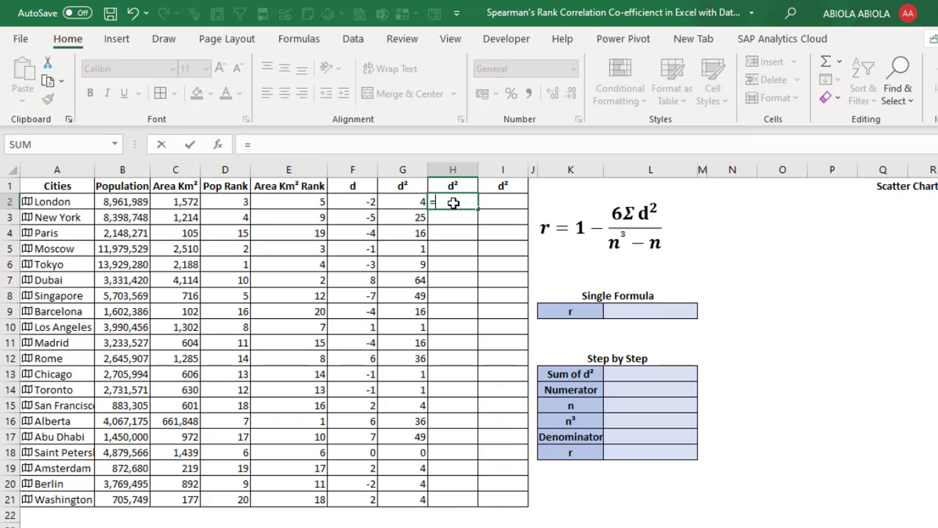
{"action": "left_click", "coordinate": [355, 204]}
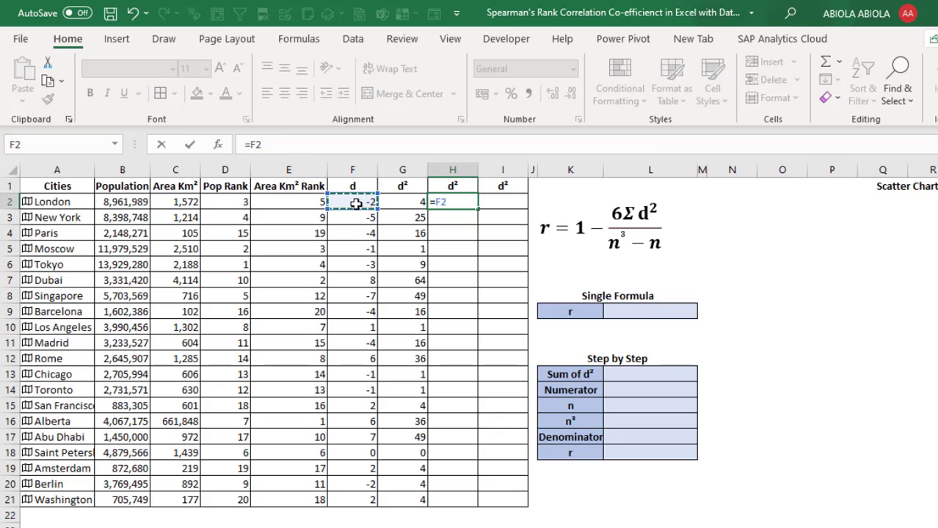
{"action": "type", "text": "^2"}
{"action": "key", "text": "ctrl+Return"}
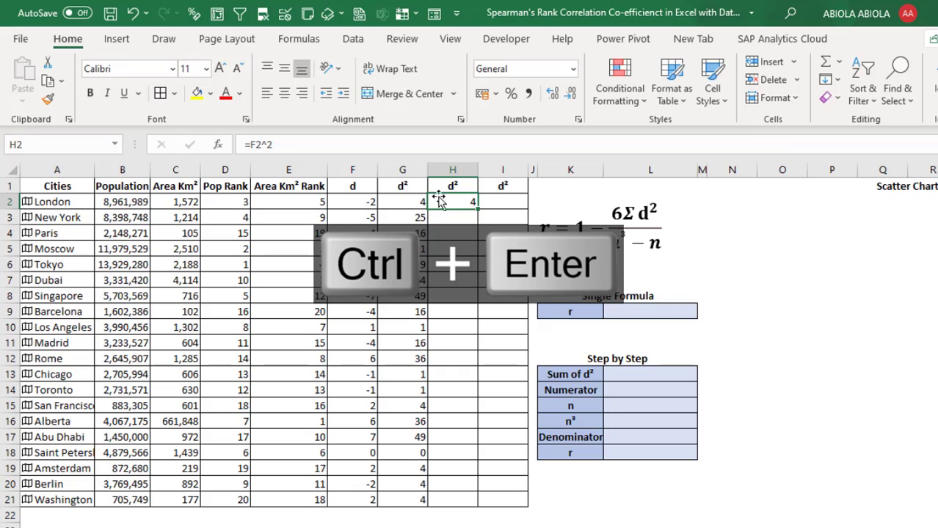
{"action": "double_click", "coordinate": [478, 212]}
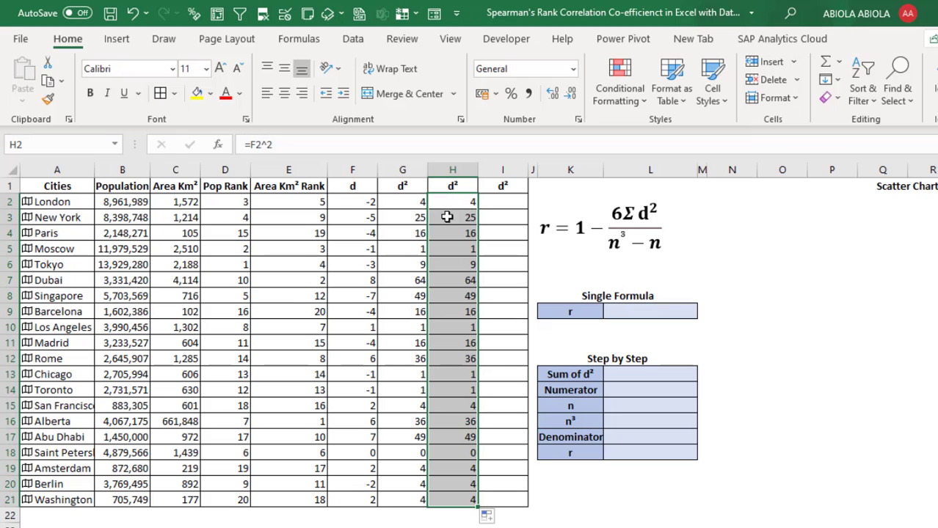
{"action": "left_click_drag", "start_coordinate": [411, 218], "coordinate": [468, 497]}
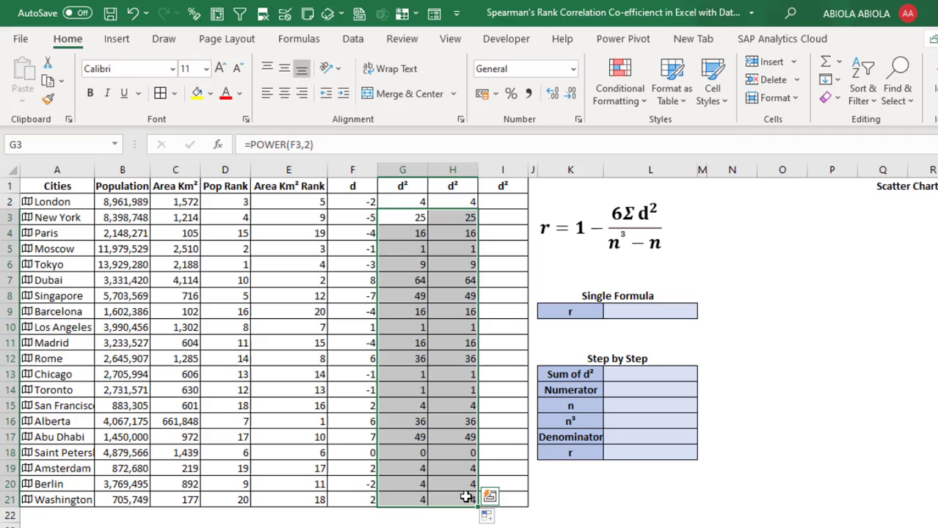
Step: Calculate d² in I2 with the formula =F2*$F2, fill it down to I21 and compare it with column H
{"action": "left_click", "coordinate": [510, 203]}
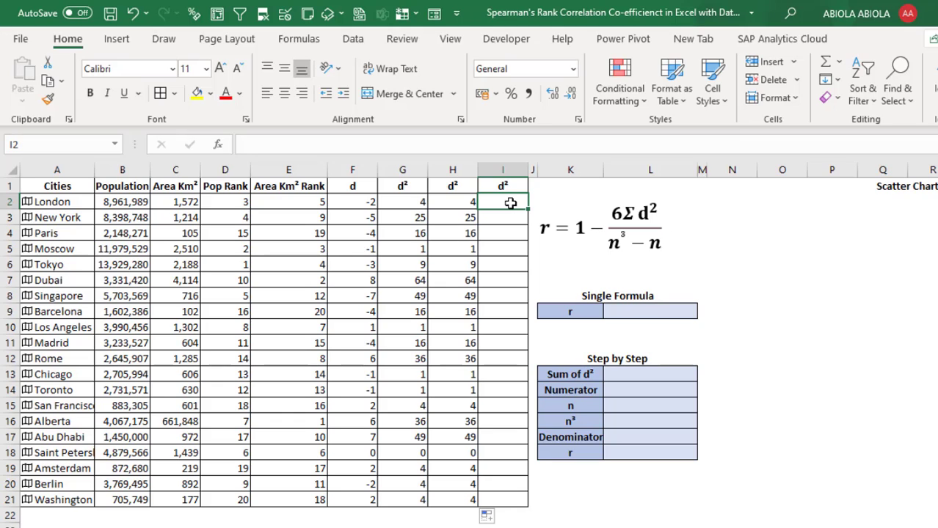
{"action": "type", "text": "="}
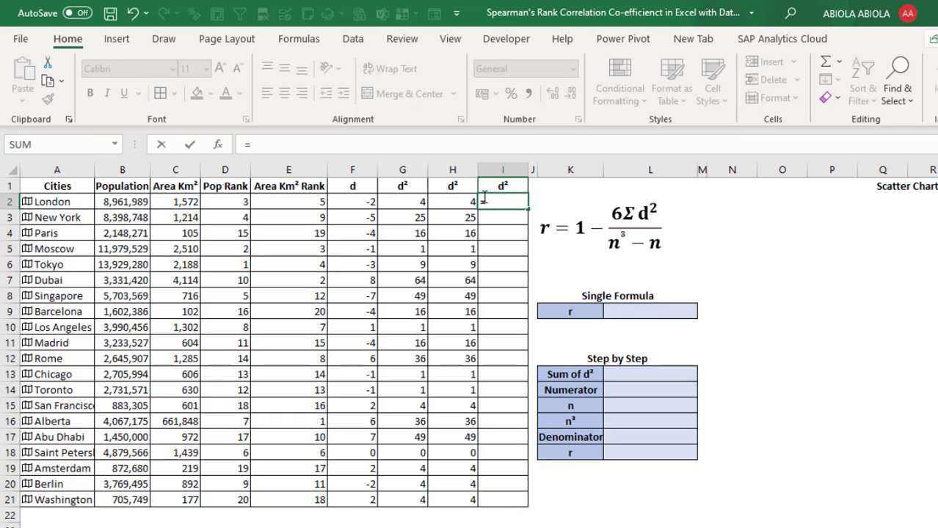
{"action": "left_click", "coordinate": [361, 201]}
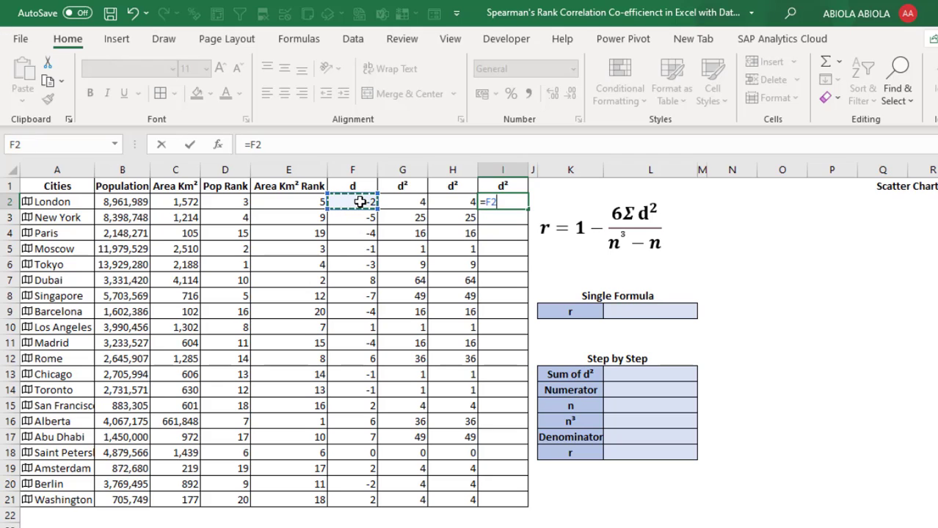
{"action": "type", "text": "*"}
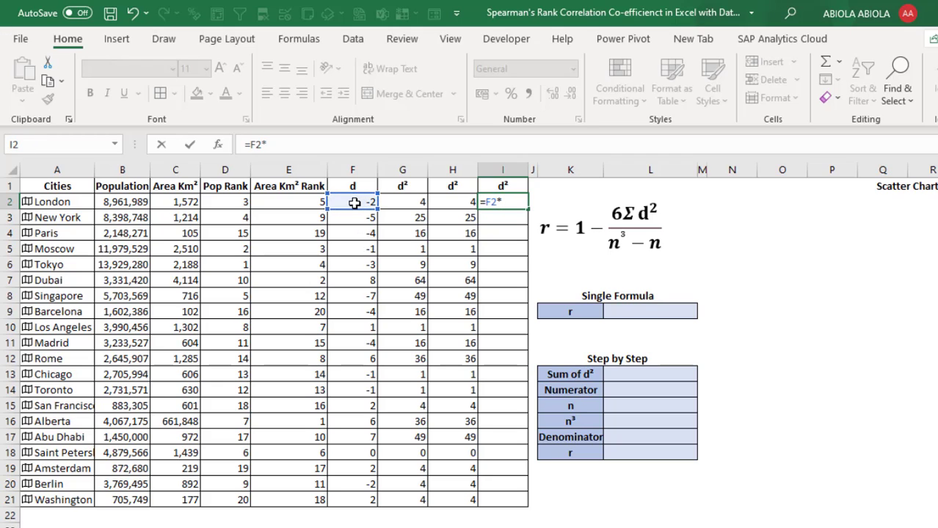
{"action": "left_click", "coordinate": [355, 204]}
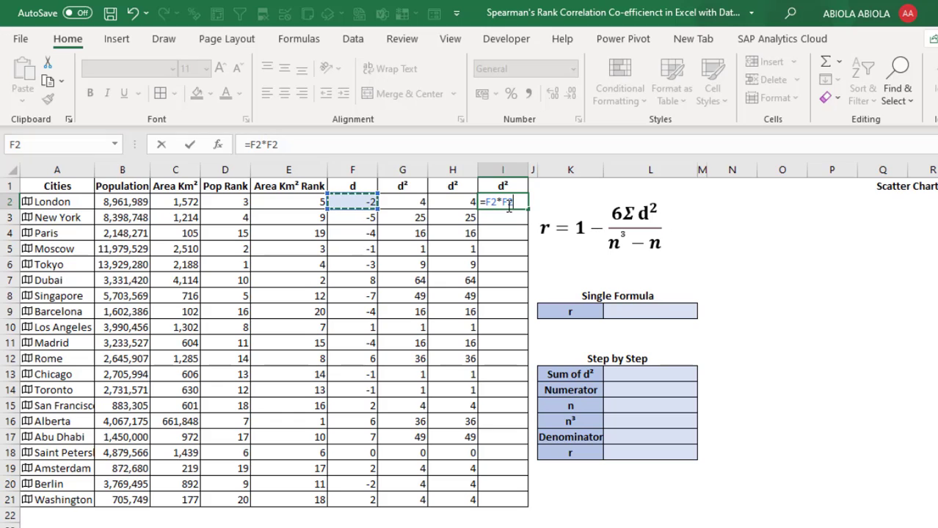
{"action": "key", "text": "F4"}
{"action": "key", "text": "F4"}
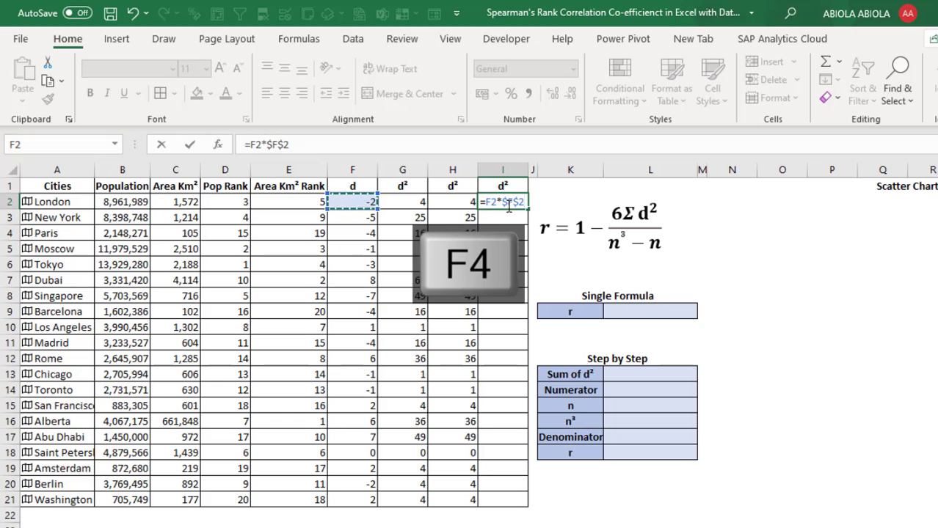
{"action": "key", "text": "F4"}
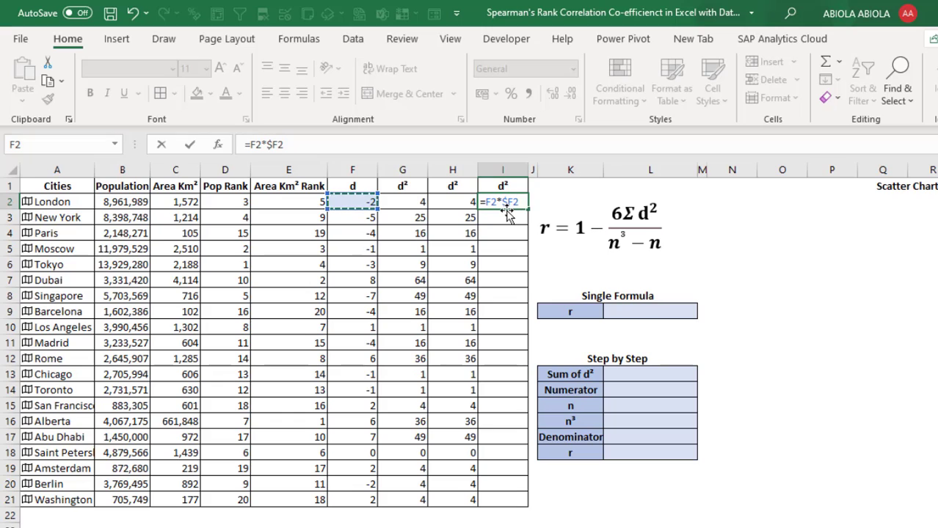
{"action": "key", "text": "ctrl+Return"}
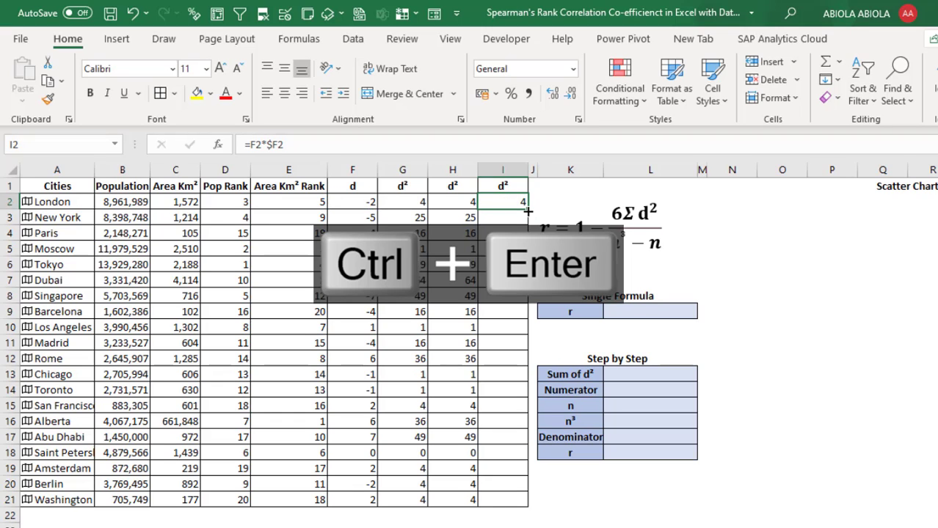
{"action": "double_click", "coordinate": [526, 210]}
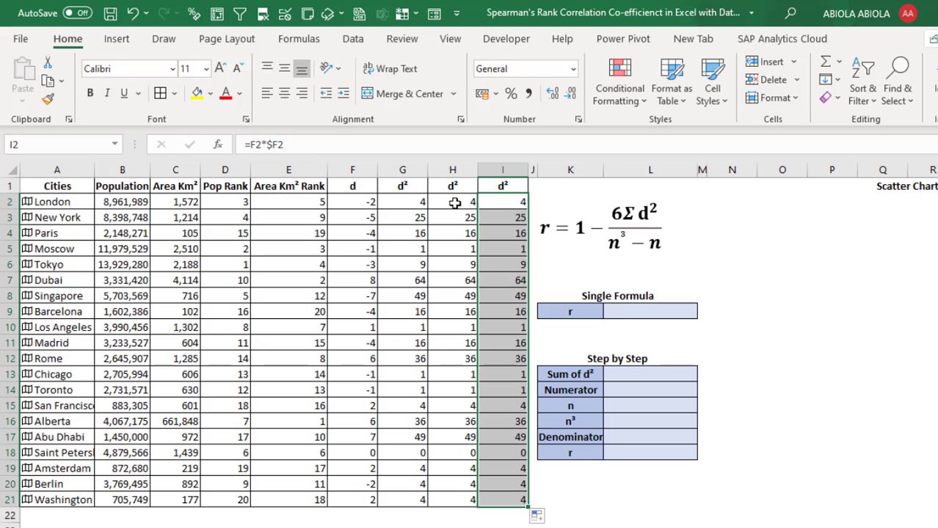
{"action": "left_click_drag", "start_coordinate": [453, 203], "coordinate": [491, 496]}
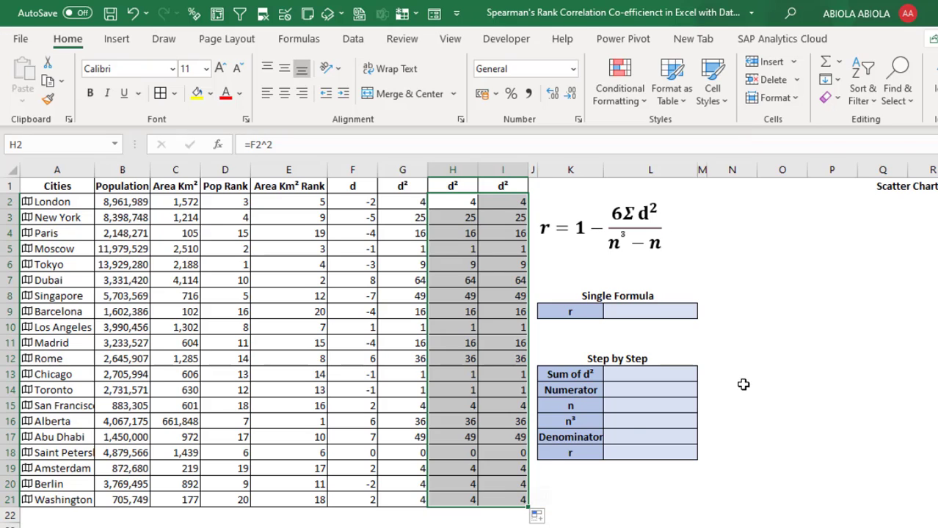
{"action": "left_click", "coordinate": [784, 262]}
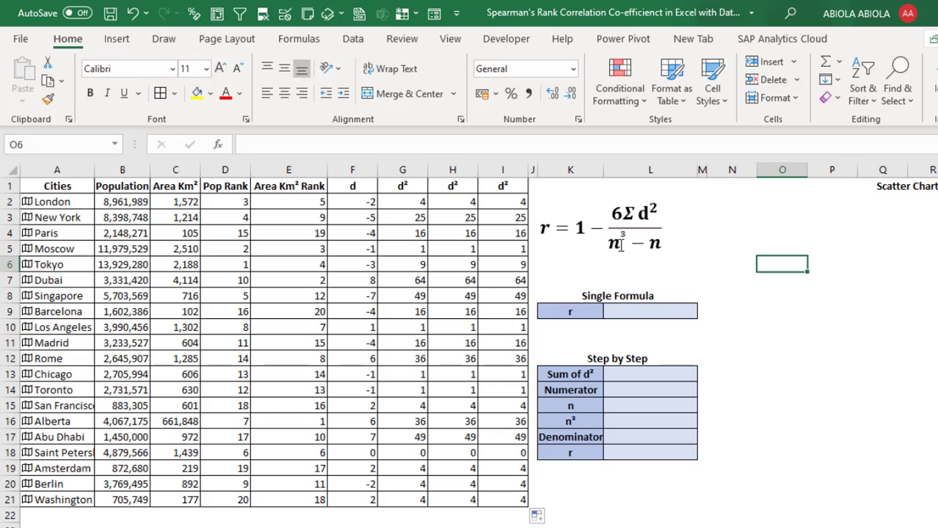
Step: Calculate the correlation between the population and area ranks in L1 with the formula =CORREL(D2:D21,E2:E21)
{"action": "left_click", "coordinate": [621, 186]}
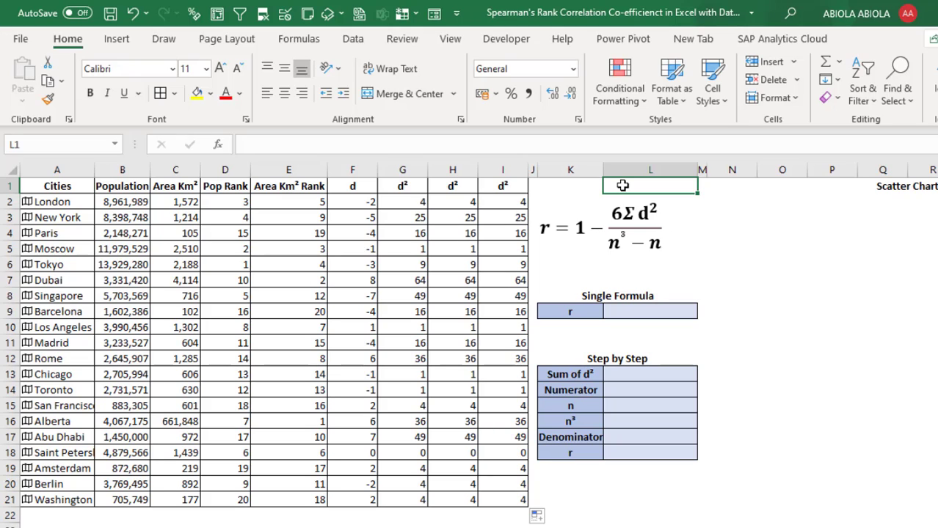
{"action": "type", "text": "=core"}
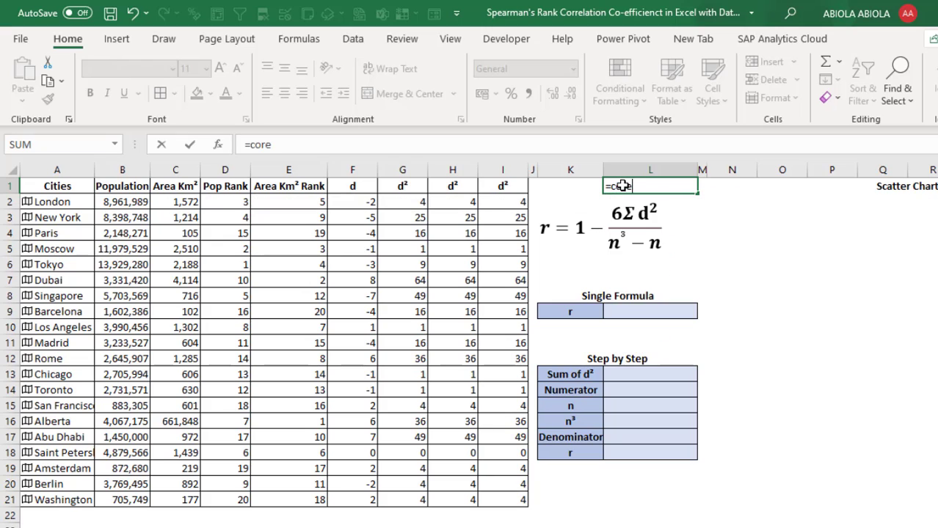
{"action": "key", "text": "BackSpace"}
{"action": "type", "text": "rr"}
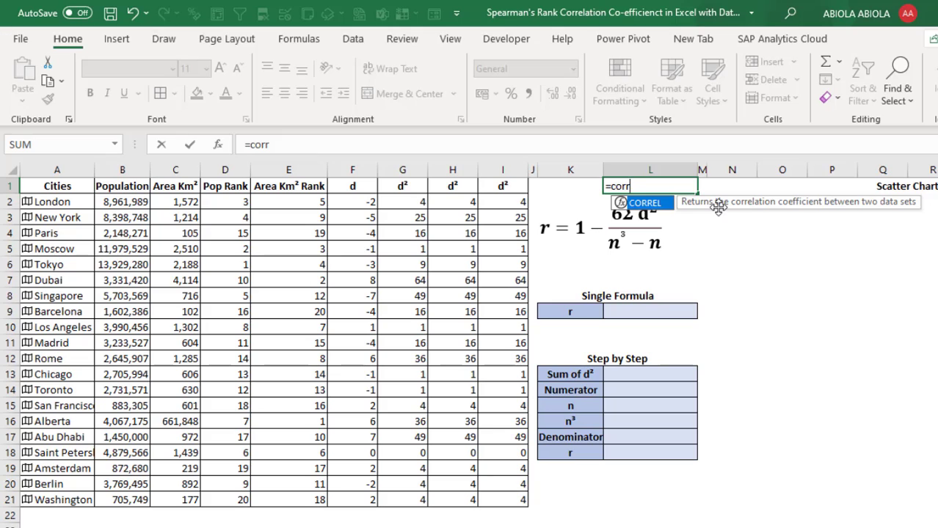
{"action": "key", "text": "Tab"}
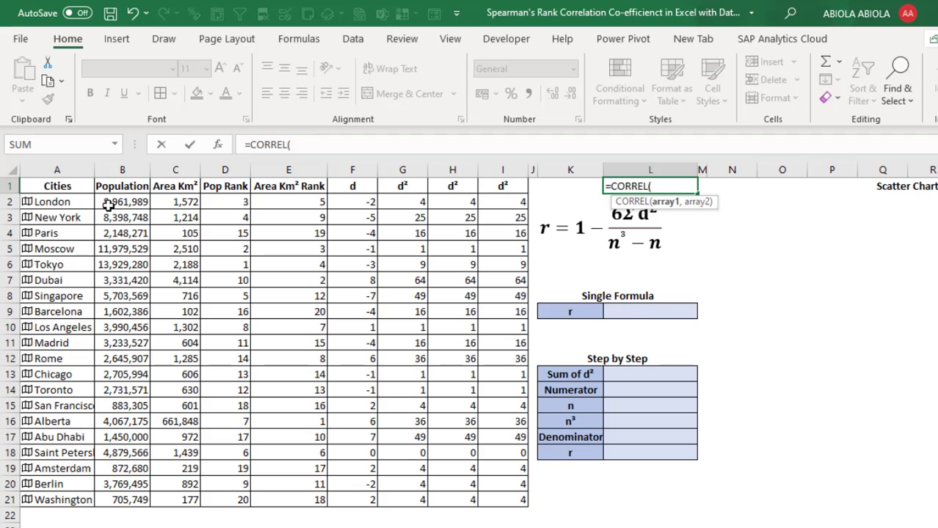
{"action": "left_click_drag", "start_coordinate": [214, 200], "coordinate": [210, 500]}
{"action": "type", "text": ","}
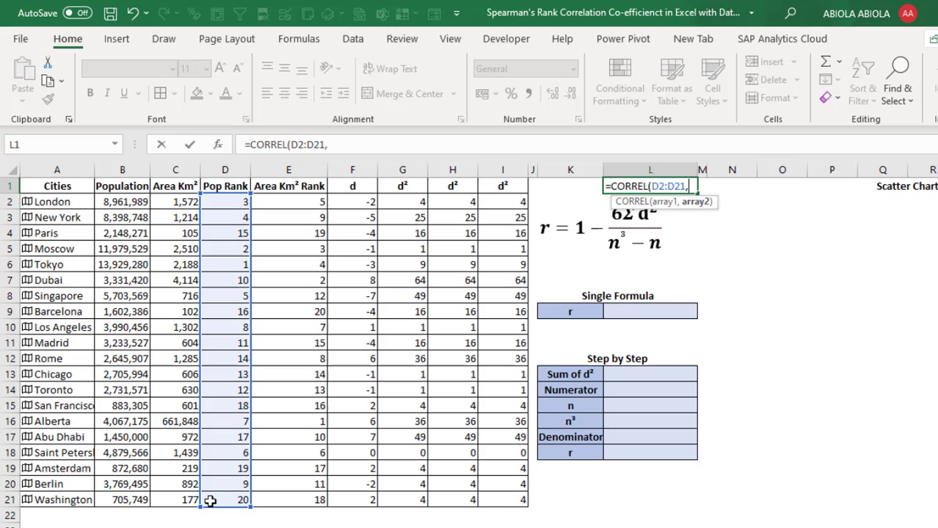
{"action": "left_click", "coordinate": [308, 203]}
{"action": "left_click_drag", "start_coordinate": [308, 203], "coordinate": [303, 501]}
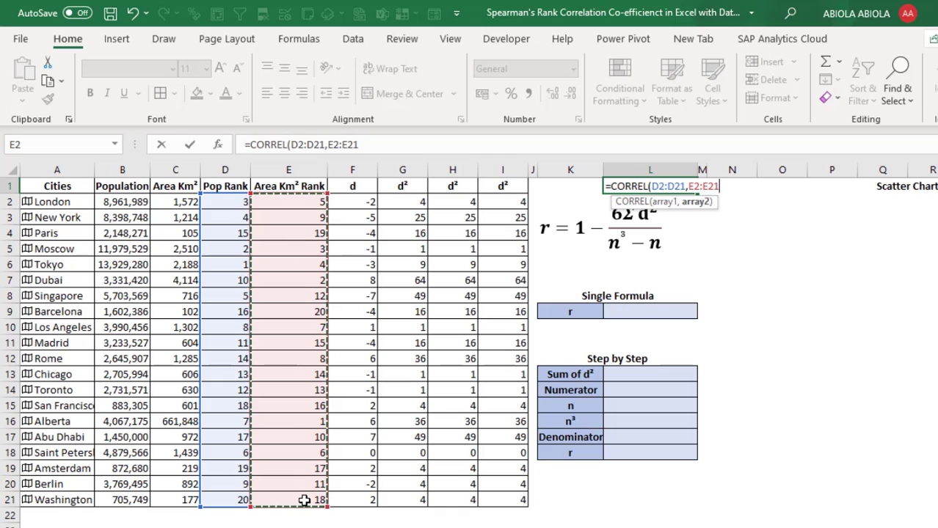
{"action": "type", "text": ")"}
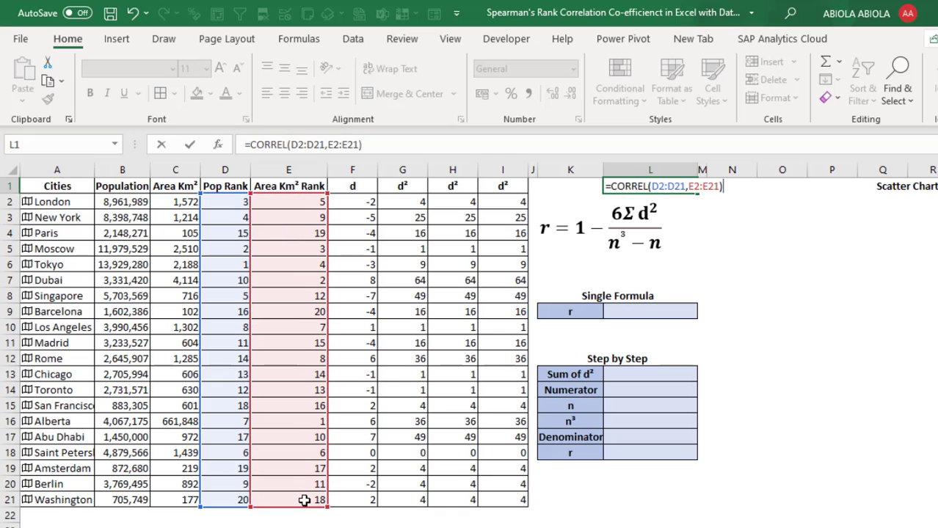
{"action": "key", "text": "ctrl+Return"}
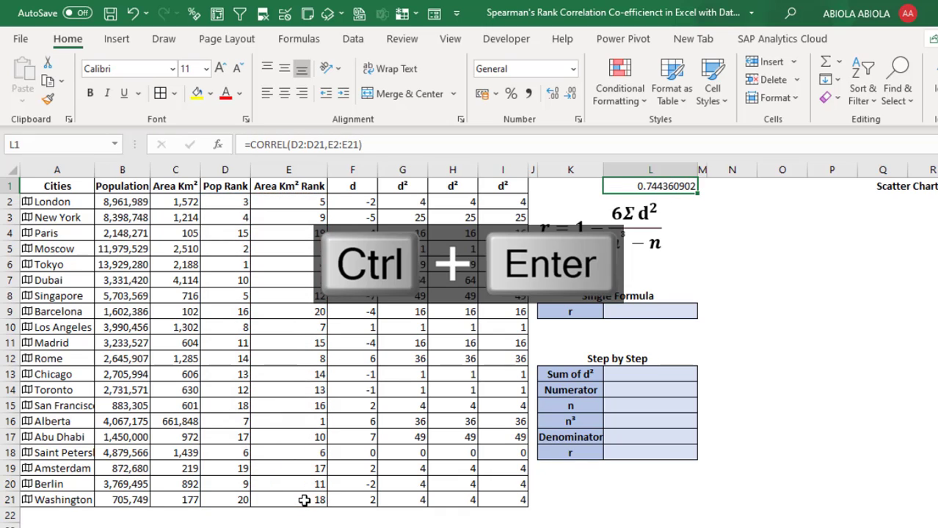
Step: Format the correlation result in L1 to six decimal places
{"action": "left_click", "coordinate": [573, 99]}
{"action": "left_click", "coordinate": [573, 99]}
{"action": "left_click", "coordinate": [573, 99]}
{"action": "left_click", "coordinate": [572, 99]}
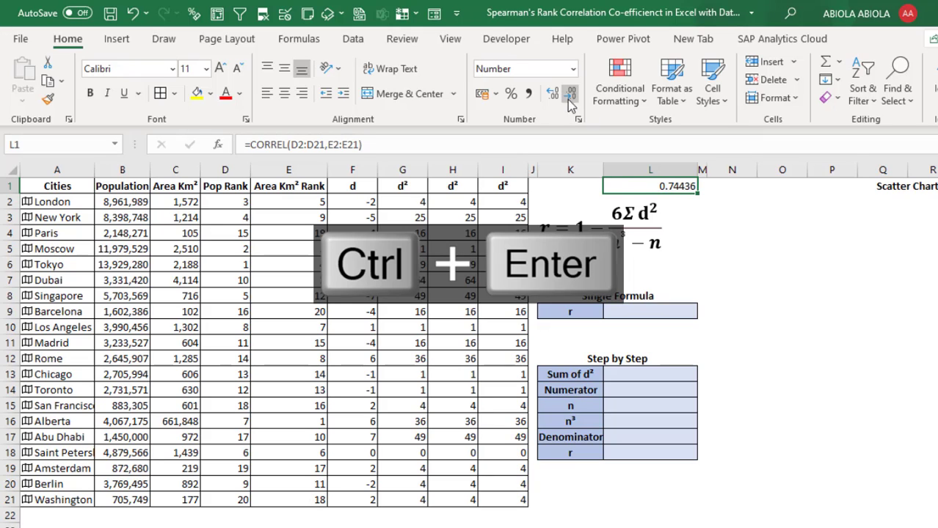
{"action": "left_click", "coordinate": [553, 97]}
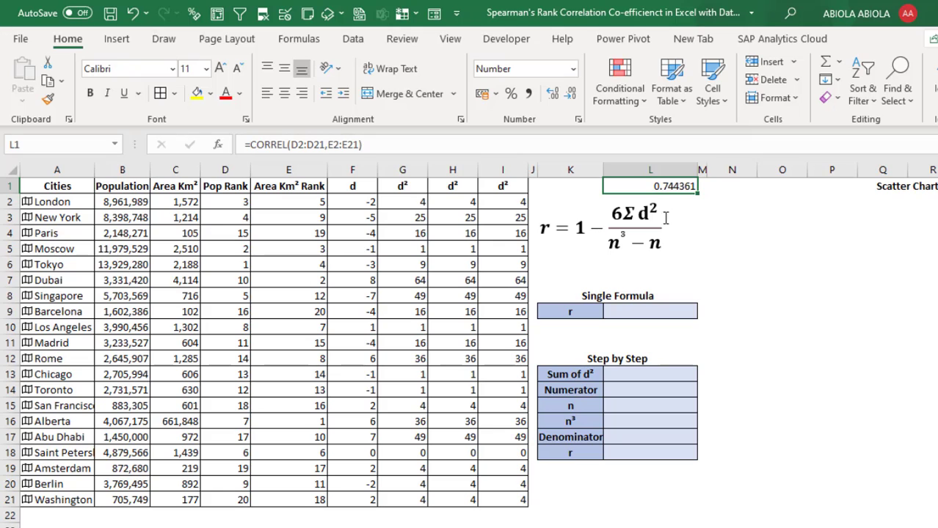
{"action": "left_click", "coordinate": [664, 314]}
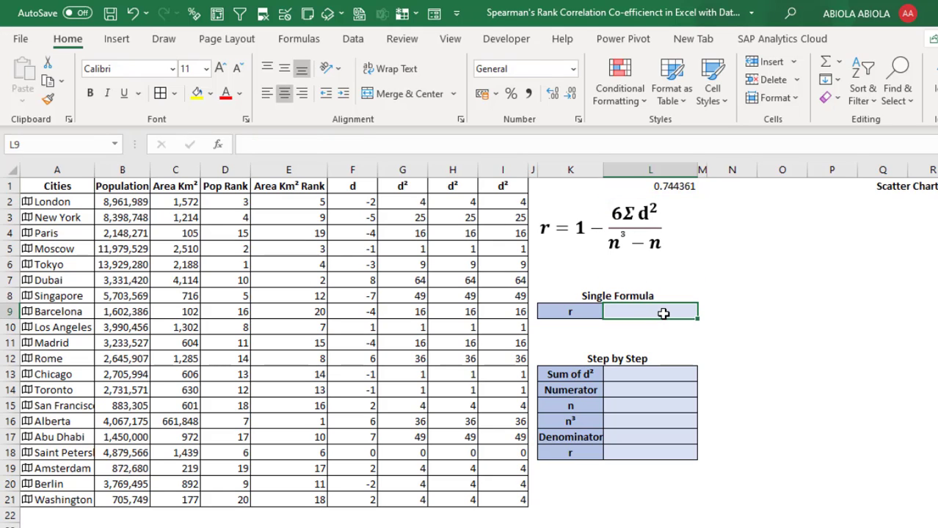
{"action": "left_click", "coordinate": [682, 188]}
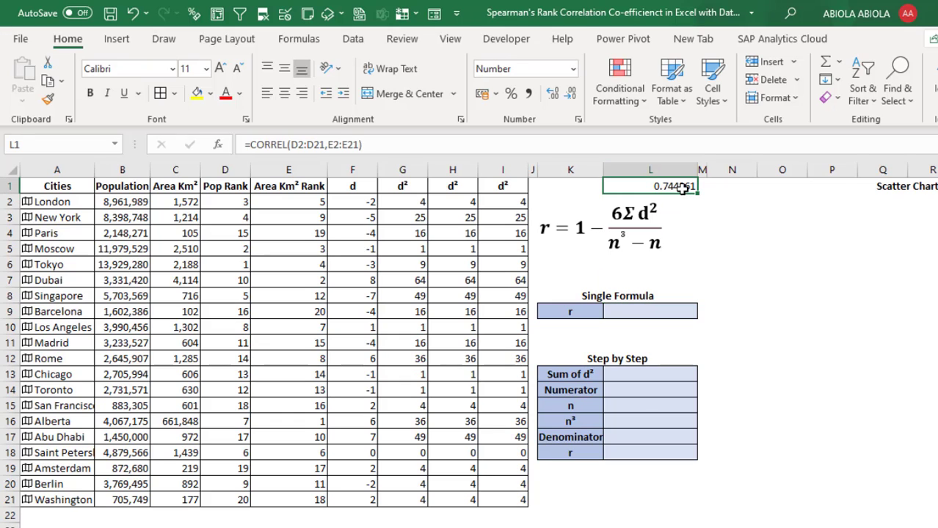
{"action": "left_click_drag", "start_coordinate": [641, 375], "coordinate": [650, 448]}
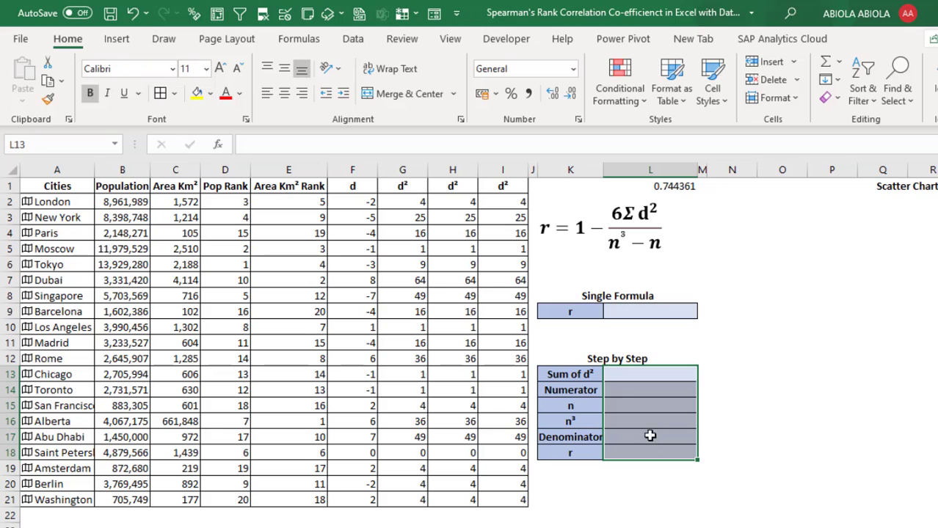
Step: Begin the single formula for r in L9 with =1-((6* and store it as text using a leading apostrophe
{"action": "left_click", "coordinate": [648, 309]}
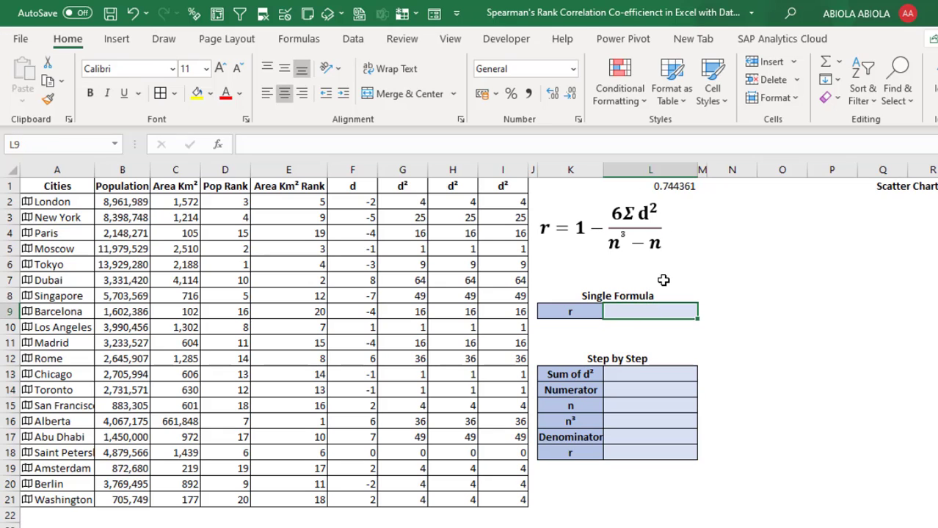
{"action": "type", "text": "="}
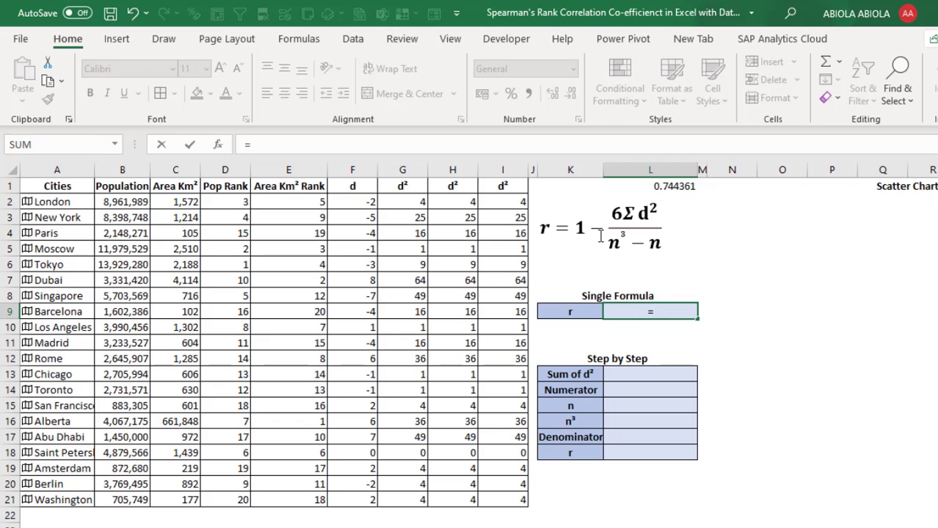
{"action": "type", "text": "1-"}
{"action": "type", "text": "(("}
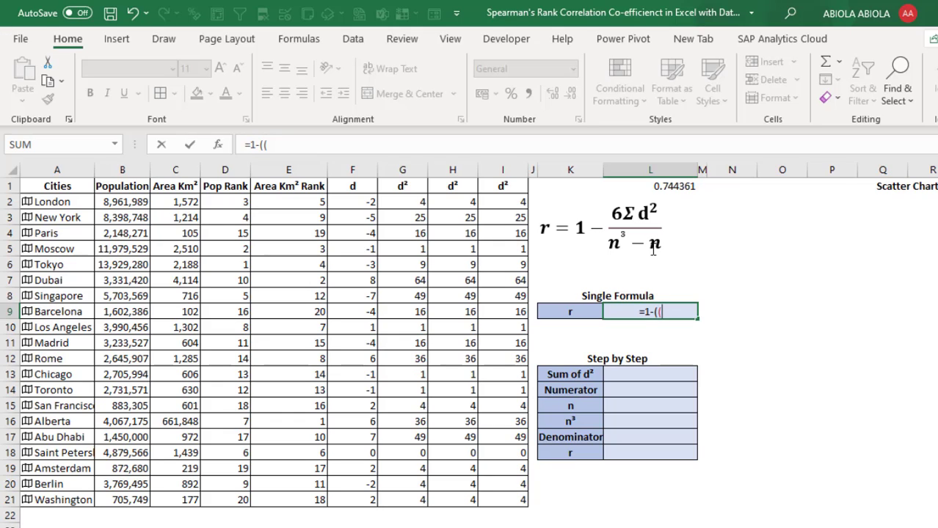
{"action": "type", "text": "6*"}
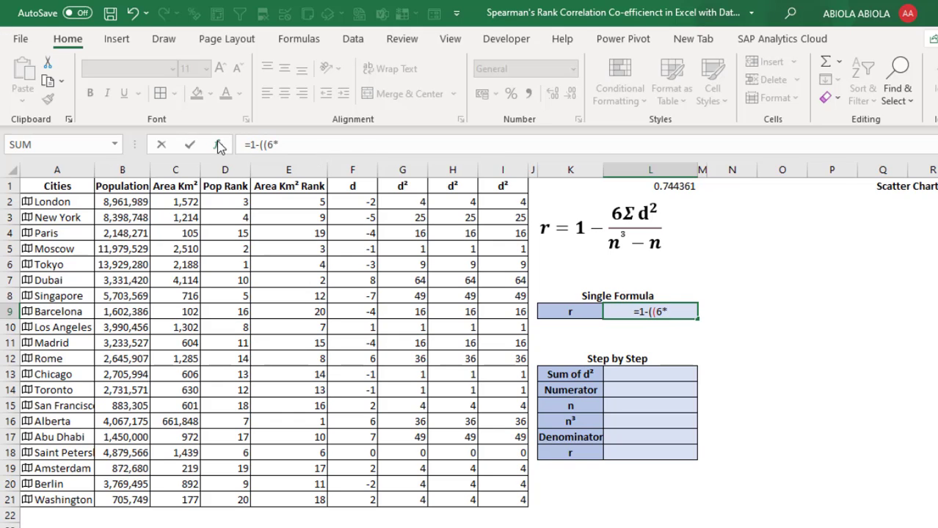
{"action": "left_click", "coordinate": [246, 146]}
{"action": "type", "text": "'"}
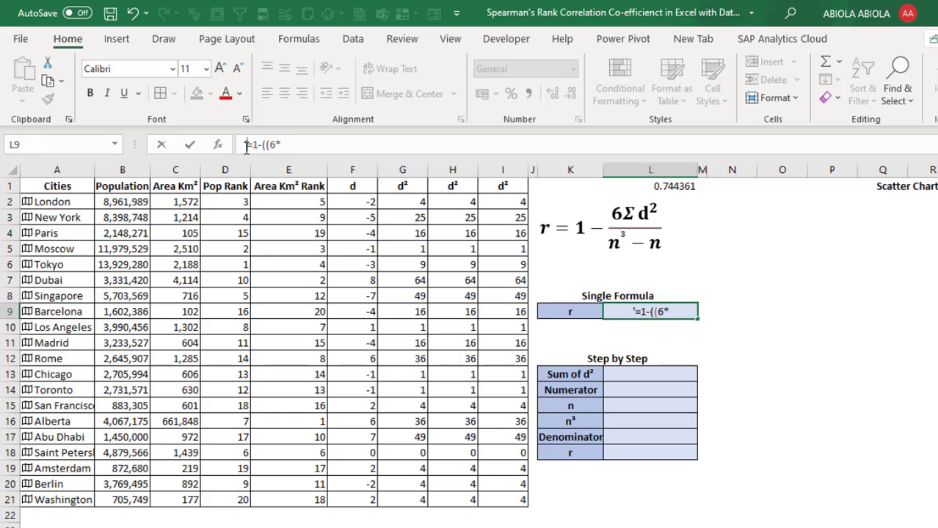
{"action": "key", "text": "ctrl+Return"}
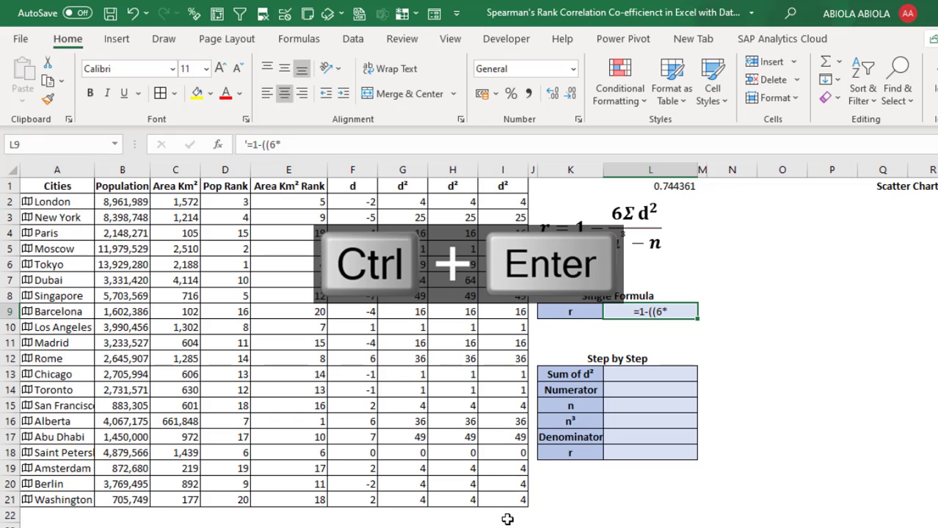
Step: Total the last d² column in I22 with the formula =SUM(I2:I21)
{"action": "left_click", "coordinate": [507, 518]}
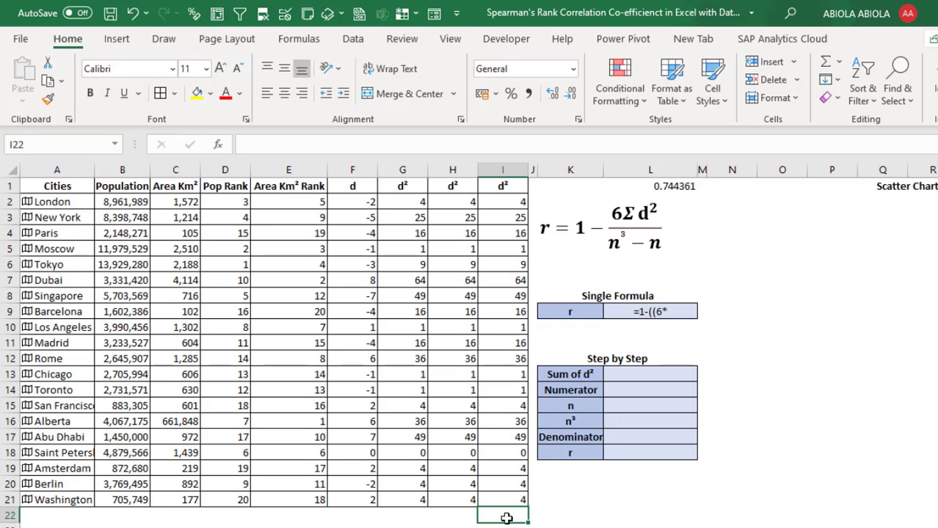
{"action": "key", "text": "alt+equal"}
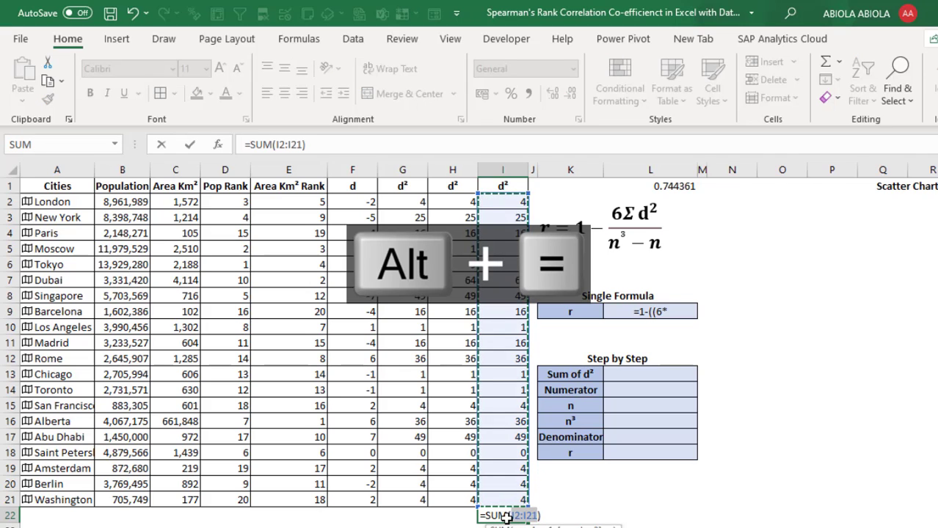
{"action": "key", "text": "ctrl+Return"}
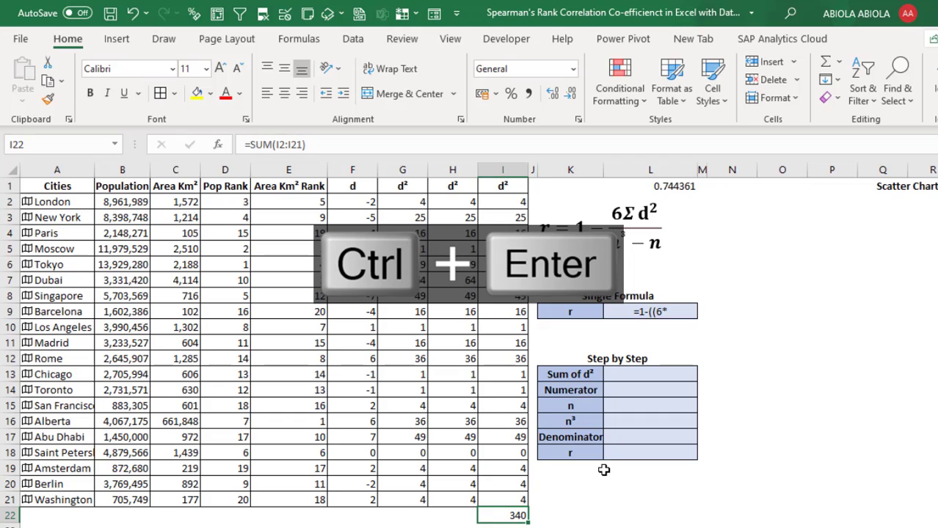
Step: Turn the text in L9 back into a formula and complete its numerator with the d² total, giving =1-((6*I22)/
{"action": "left_click", "coordinate": [620, 312]}
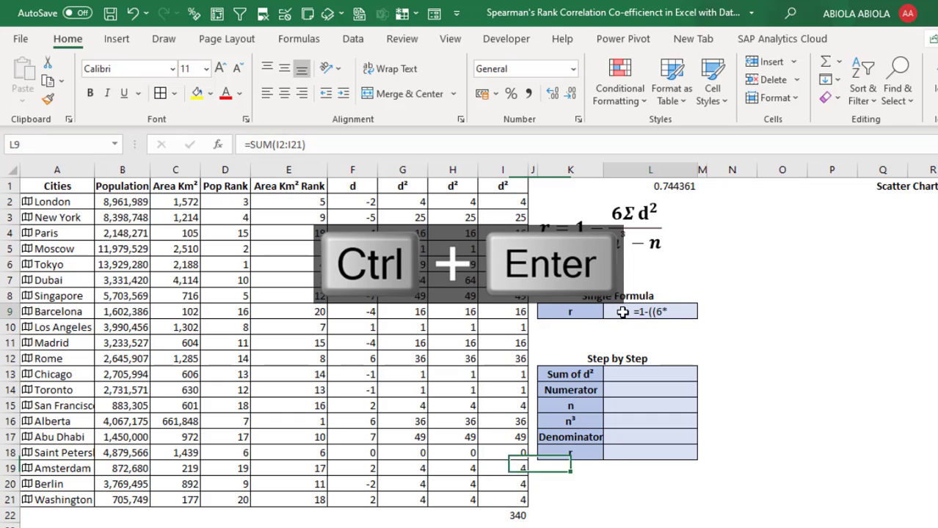
{"action": "left_click", "coordinate": [248, 146]}
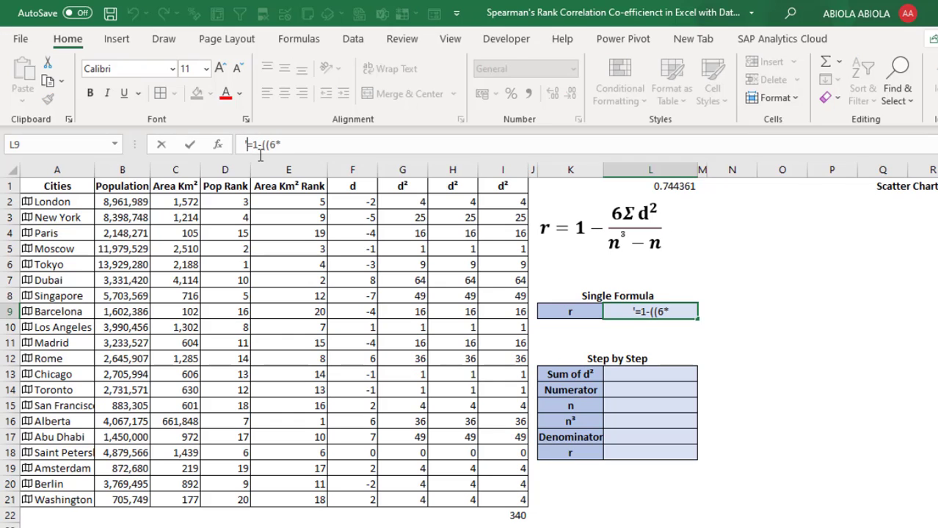
{"action": "key", "text": "Delete"}
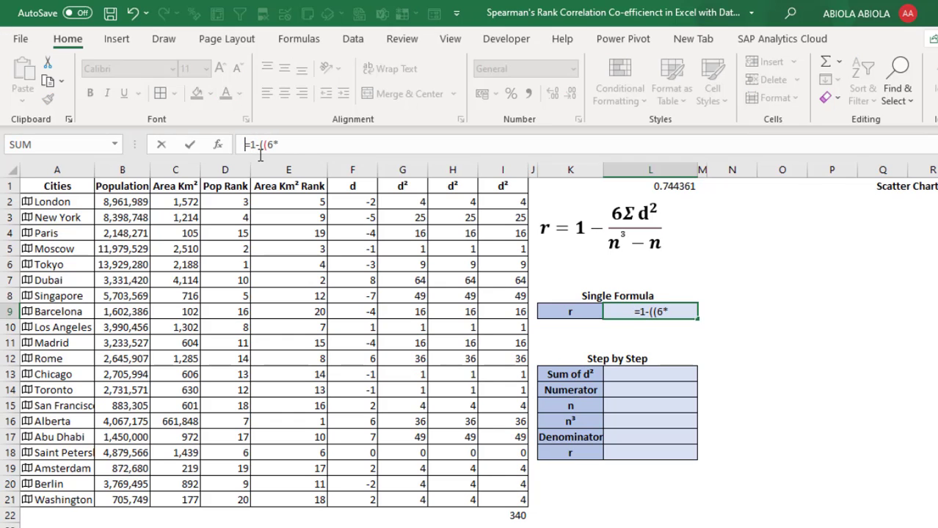
{"action": "left_click", "coordinate": [298, 149]}
{"action": "left_click", "coordinate": [514, 516]}
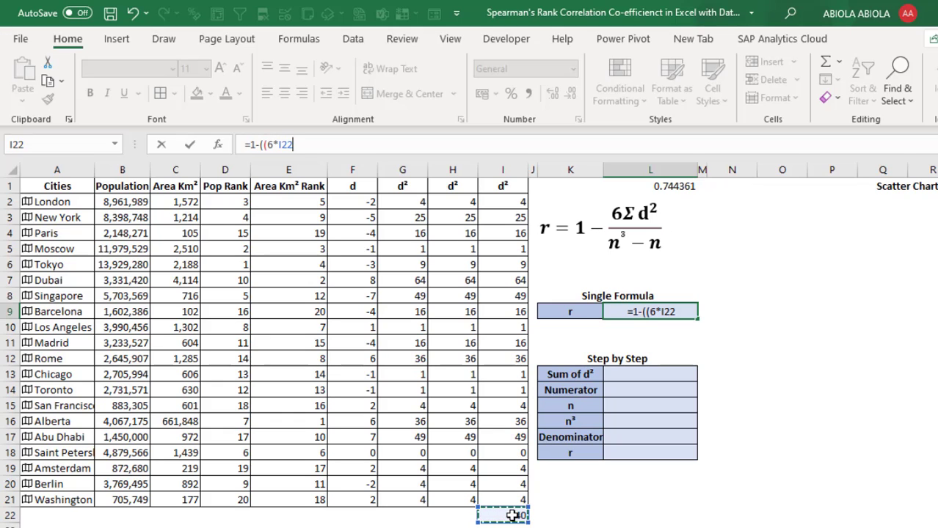
{"action": "type", "text": ")"}
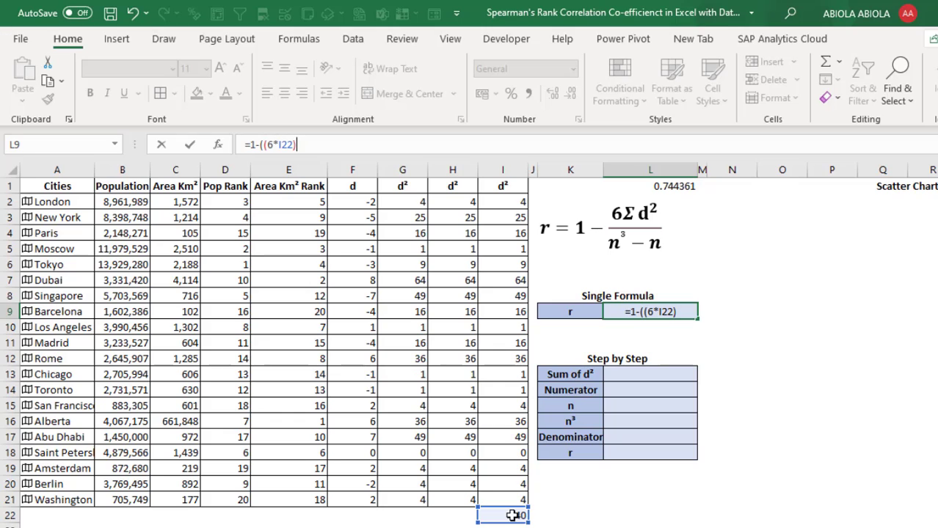
{"action": "type", "text": "/"}
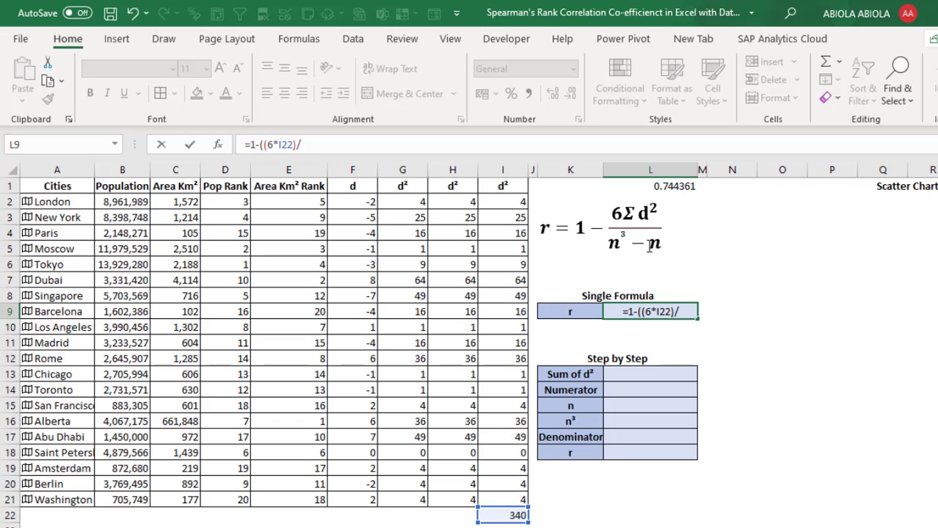
{"action": "type", "text": "power"}
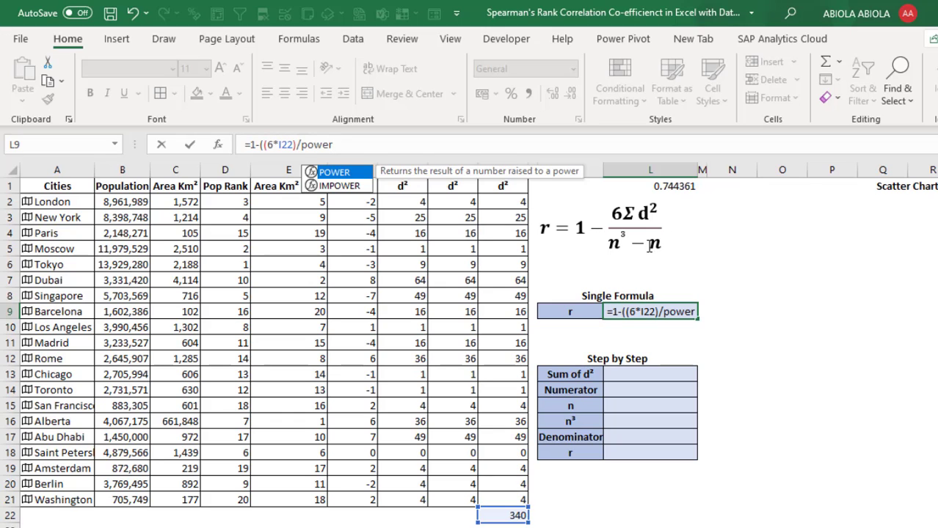
{"action": "key", "text": "BackSpace"}
{"action": "key", "text": "BackSpace"}
{"action": "key", "text": "BackSpace"}
{"action": "key", "text": "BackSpace"}
{"action": "key", "text": "BackSpace"}
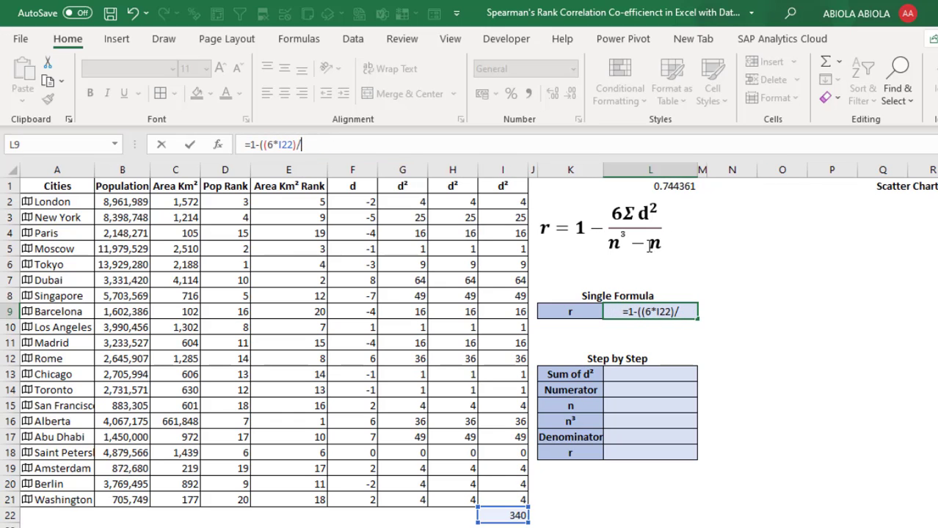
Step: Complete the single formula in L9 with the POWER-based denominator, giving =1-((6*I22)/(POWER(20,3)-20))
{"action": "type", "text": "(poww"}
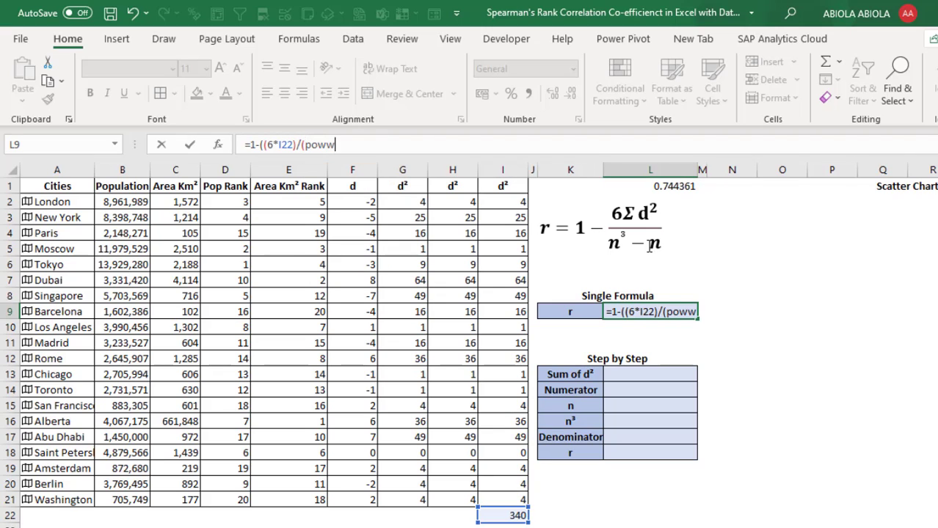
{"action": "key", "text": "BackSpace"}
{"action": "key", "text": "Tab"}
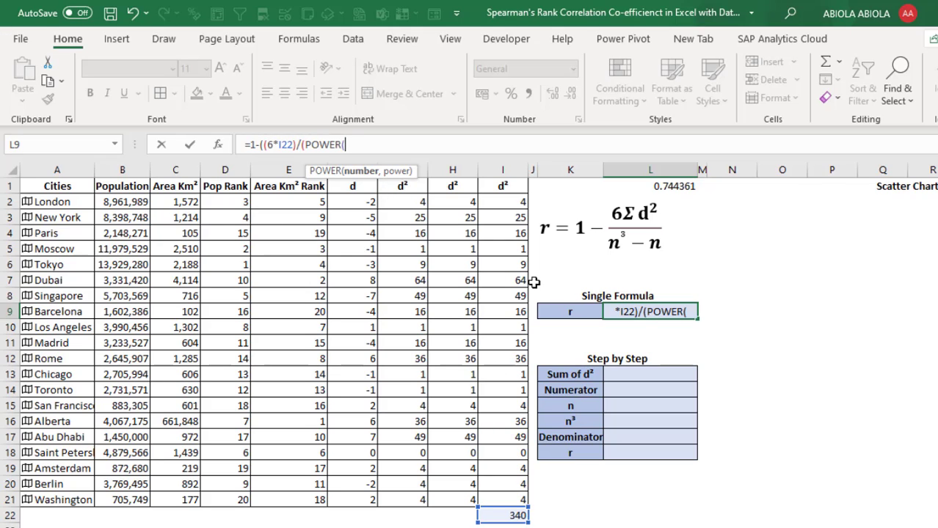
{"action": "type", "text": "20,"}
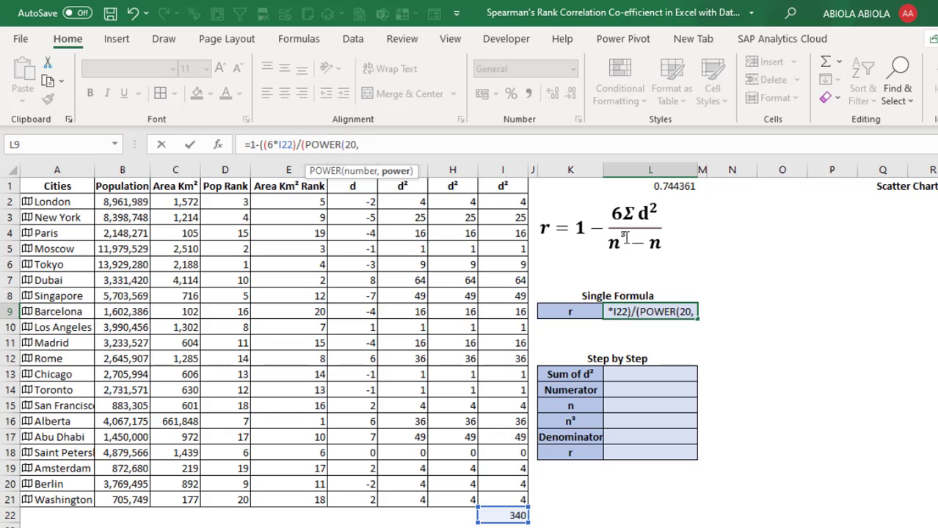
{"action": "type", "text": "3"}
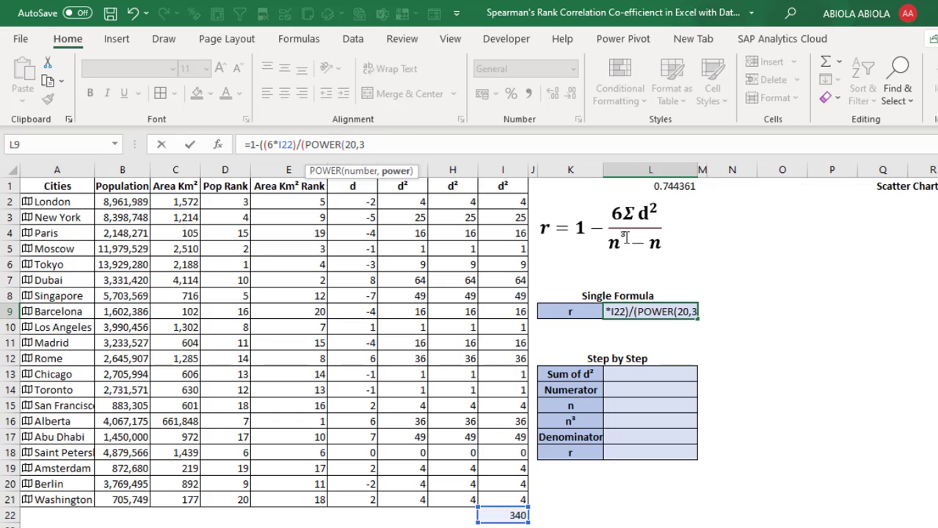
{"action": "type", "text": ")"}
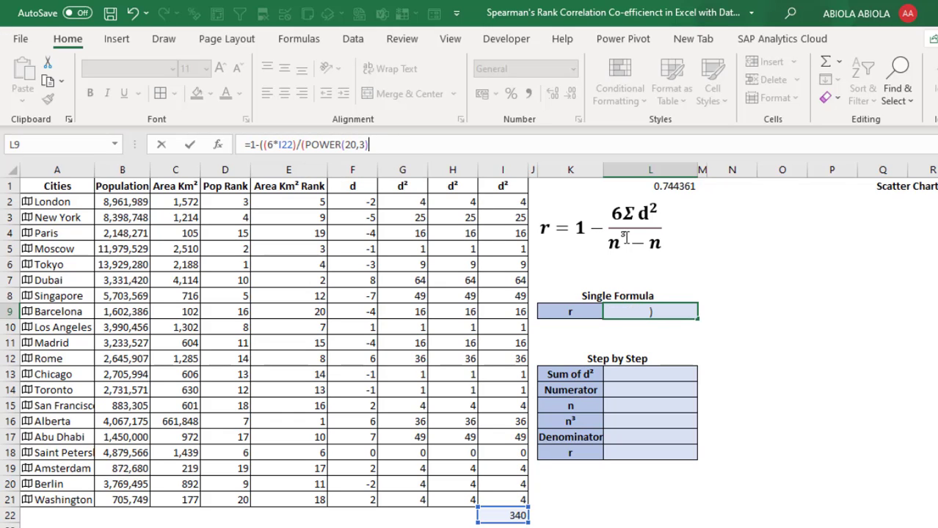
{"action": "type", "text": "-20))"}
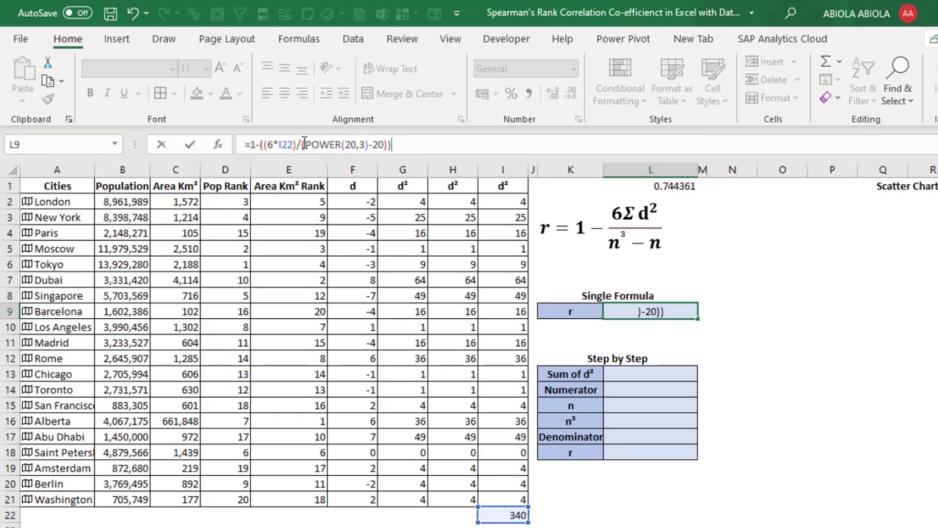
{"action": "key", "text": "ctrl+Return"}
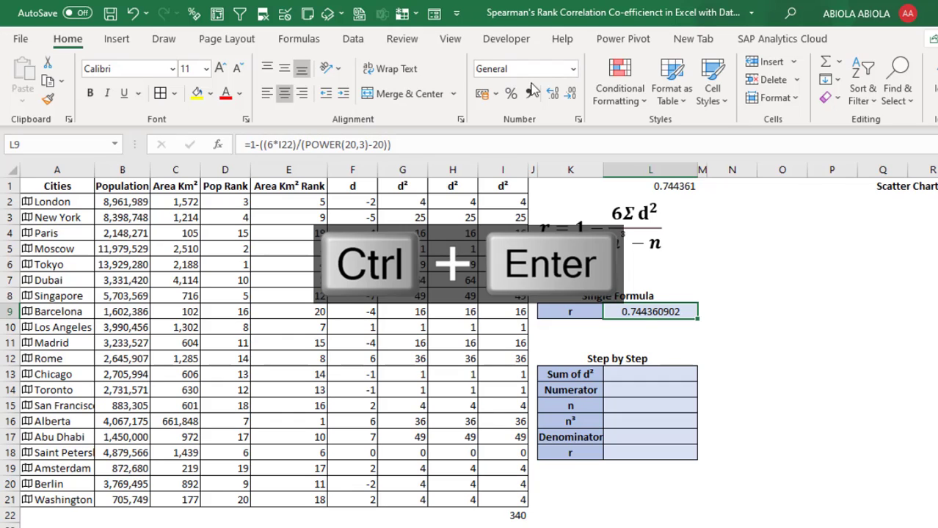
Step: Format the single-formula result in L9 to six decimal places
{"action": "left_click", "coordinate": [570, 93]}
{"action": "left_click", "coordinate": [570, 93]}
{"action": "left_click", "coordinate": [577, 94]}
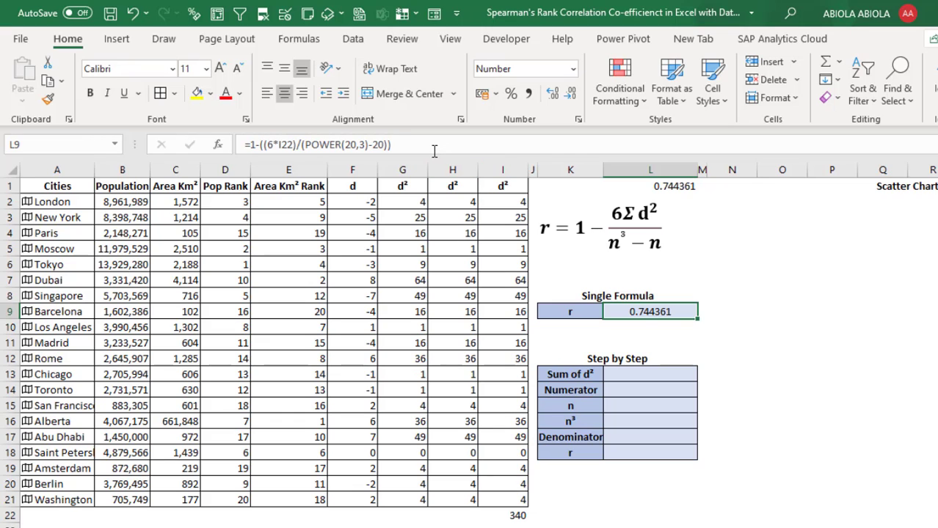
Step: Copy the formula text from L9 and paste it into L10 with its references unchanged
{"action": "left_click_drag", "start_coordinate": [441, 146], "coordinate": [110, 171]}
{"action": "key", "text": "ctrl+c"}
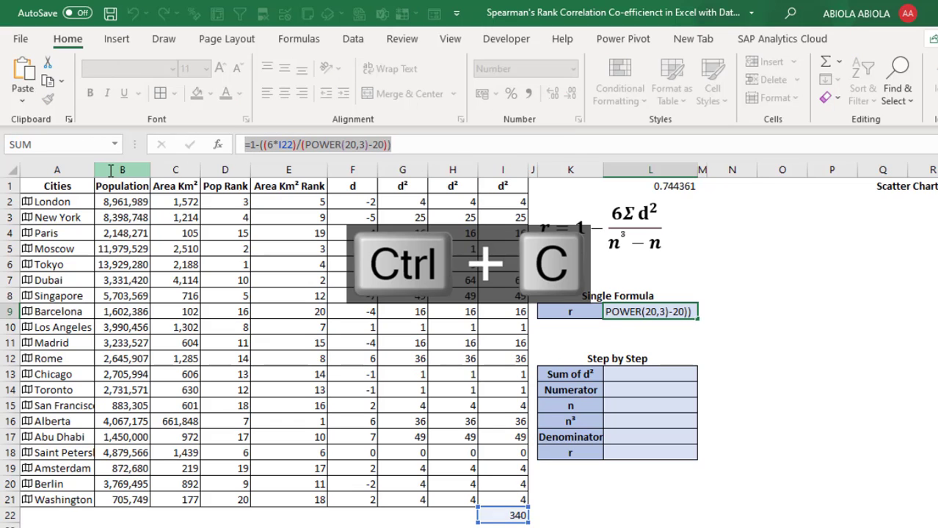
{"action": "key", "text": "Escape"}
{"action": "key", "text": "Down"}
{"action": "key", "text": "ctrl+v"}
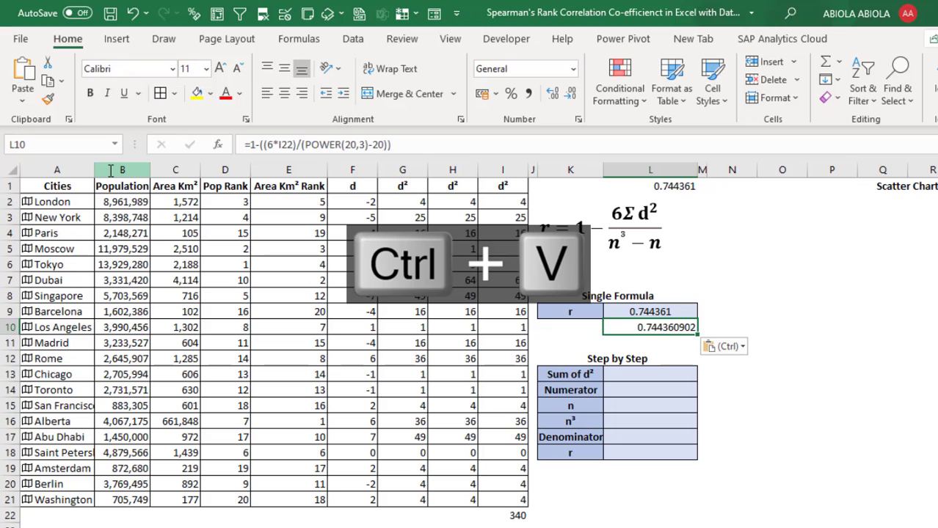
Step: Rewrite the denominator of the L10 formula with the caret operator, giving =1-((6*I22)/(20^3-20))
{"action": "left_click_drag", "start_coordinate": [402, 145], "coordinate": [302, 144]}
{"action": "key", "text": "BackSpace"}
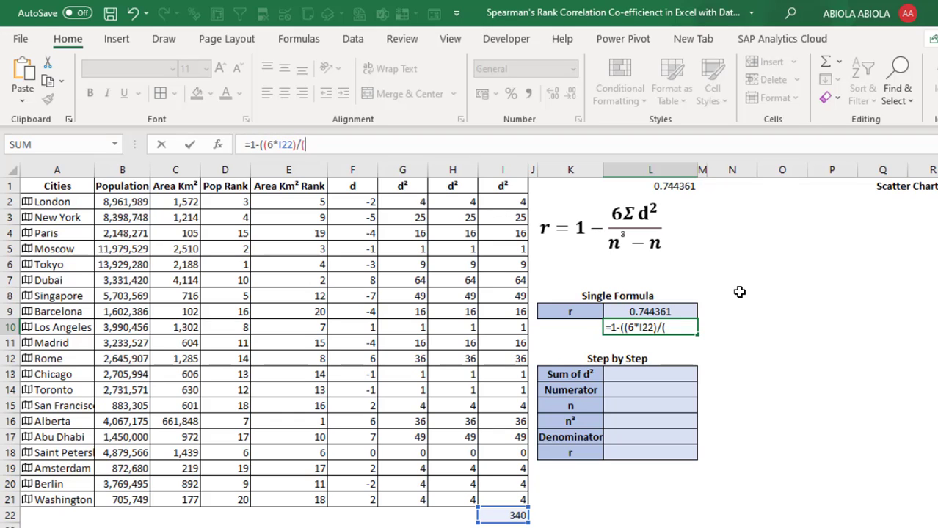
{"action": "type", "text": "20^3"}
{"action": "type", "text": "-20"}
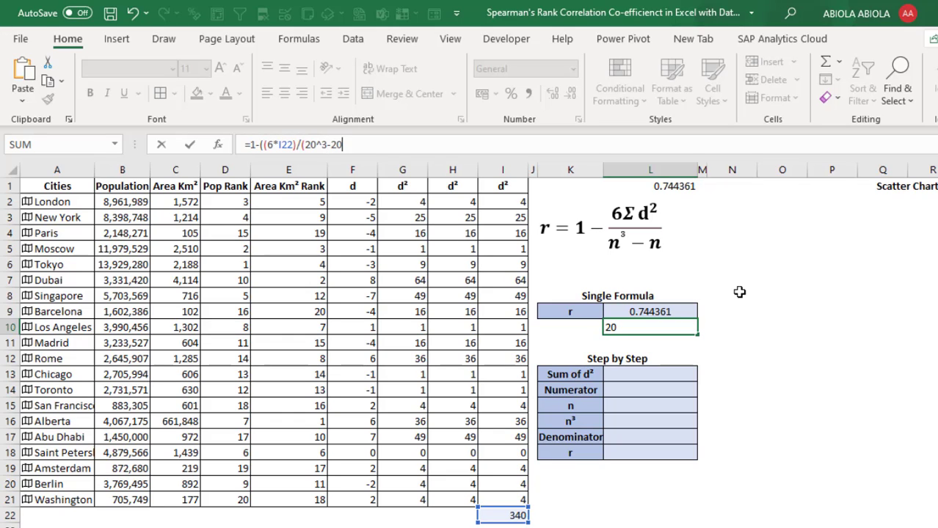
{"action": "type", "text": "))"}
{"action": "key", "text": "ctrl+Return"}
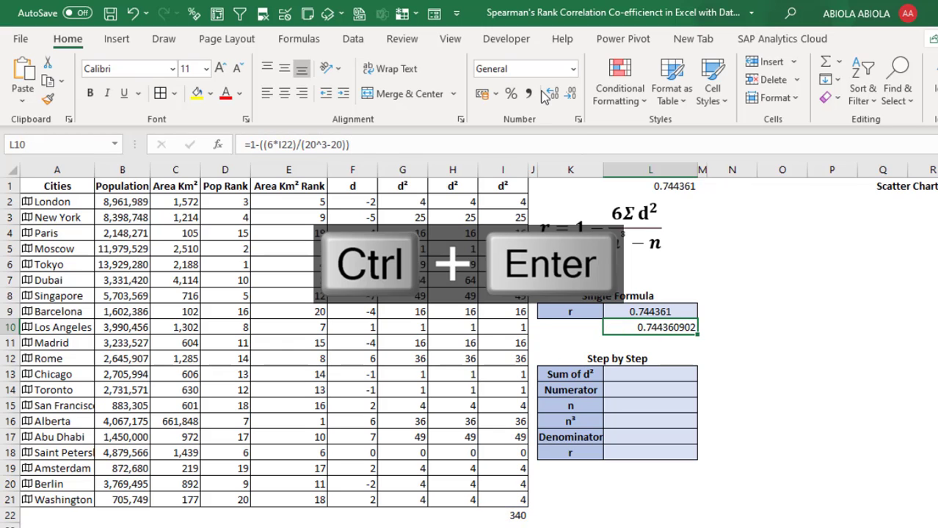
Step: Format the result in L10 to six decimal places and centre it, then compare it with L9
{"action": "left_click", "coordinate": [570, 98]}
{"action": "left_click", "coordinate": [569, 97]}
{"action": "left_click", "coordinate": [569, 98]}
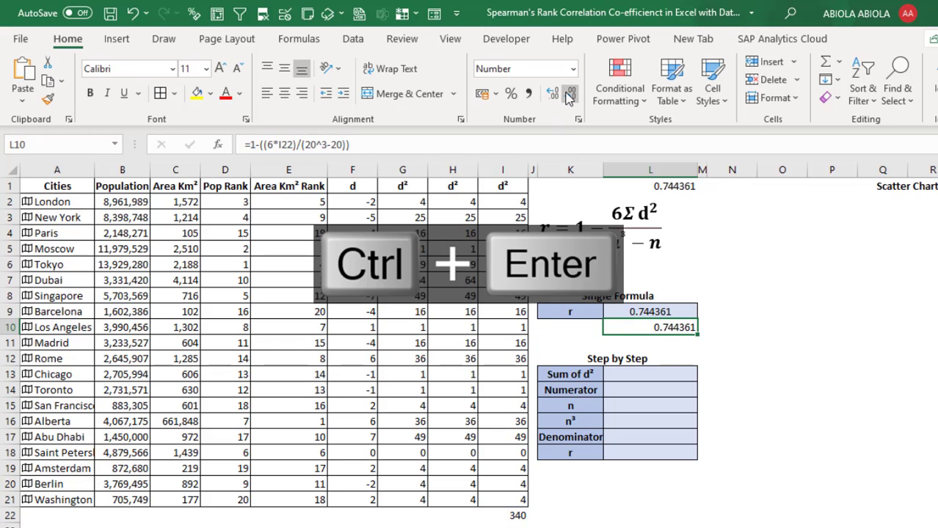
{"action": "left_click", "coordinate": [284, 93]}
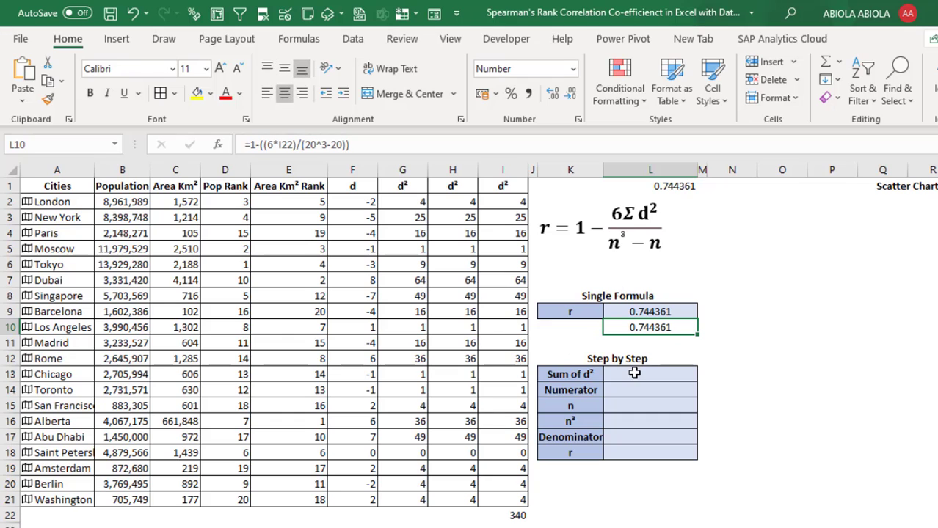
{"action": "left_click", "coordinate": [621, 313]}
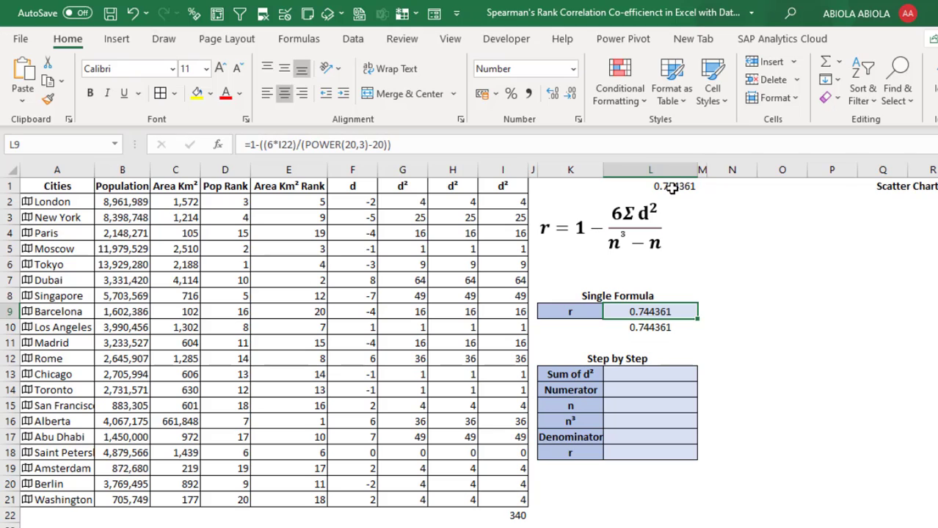
Step: Calculate the Sum of d² in L13 with =SUM(I2:I21) and check it against the total in I22
{"action": "left_click", "coordinate": [654, 373]}
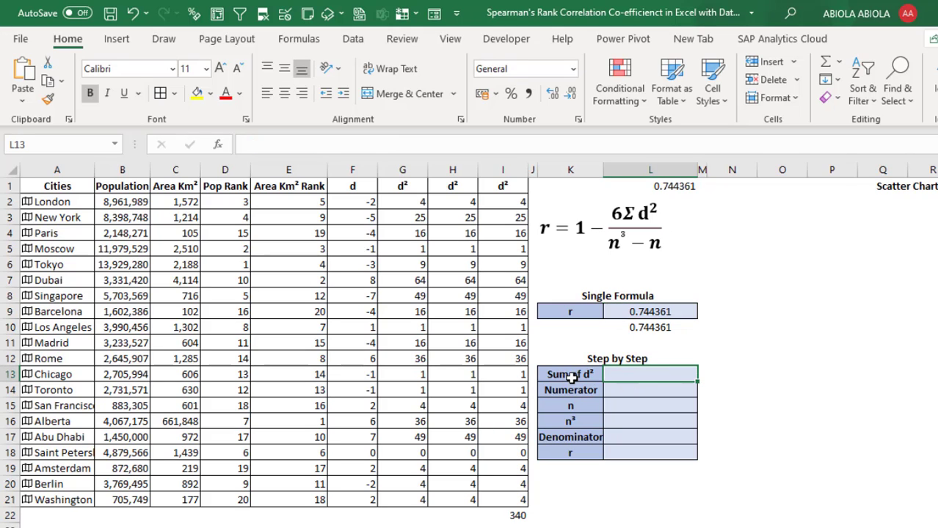
{"action": "type", "text": "=su"}
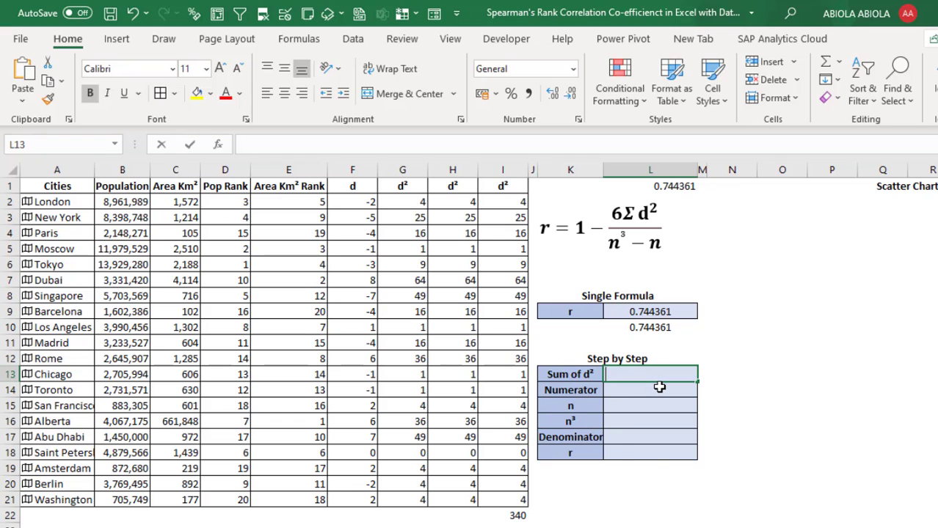
{"action": "type", "text": "m"}
{"action": "key", "text": "Tab"}
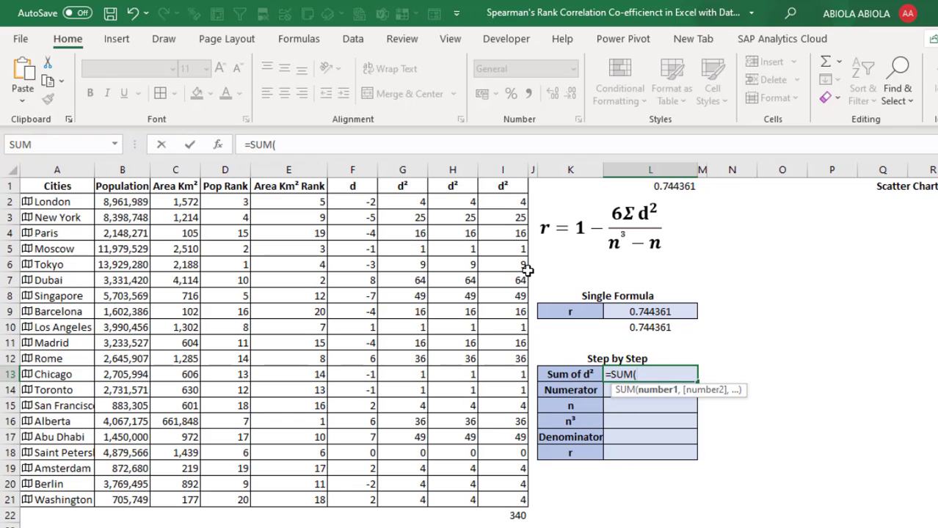
{"action": "left_click_drag", "start_coordinate": [502, 208], "coordinate": [498, 501]}
{"action": "key", "text": "ctrl+Return"}
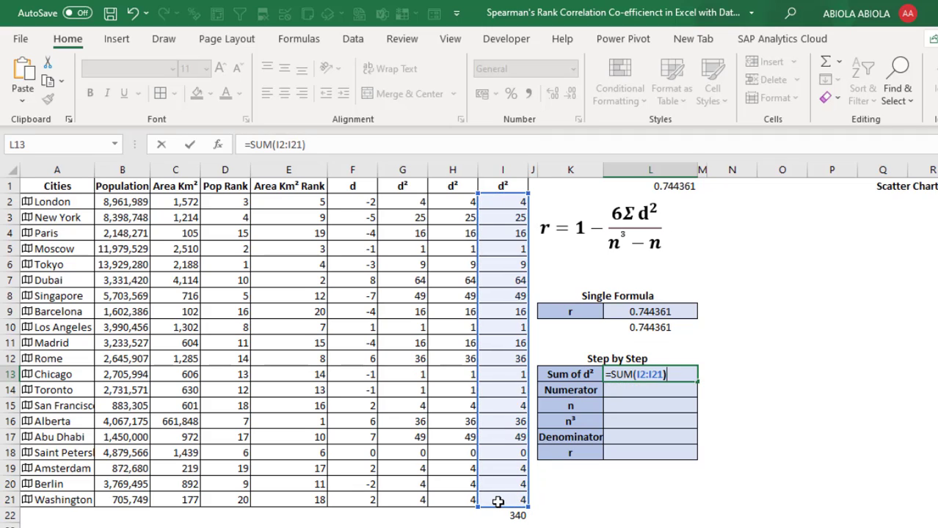
{"action": "left_click", "coordinate": [511, 515]}
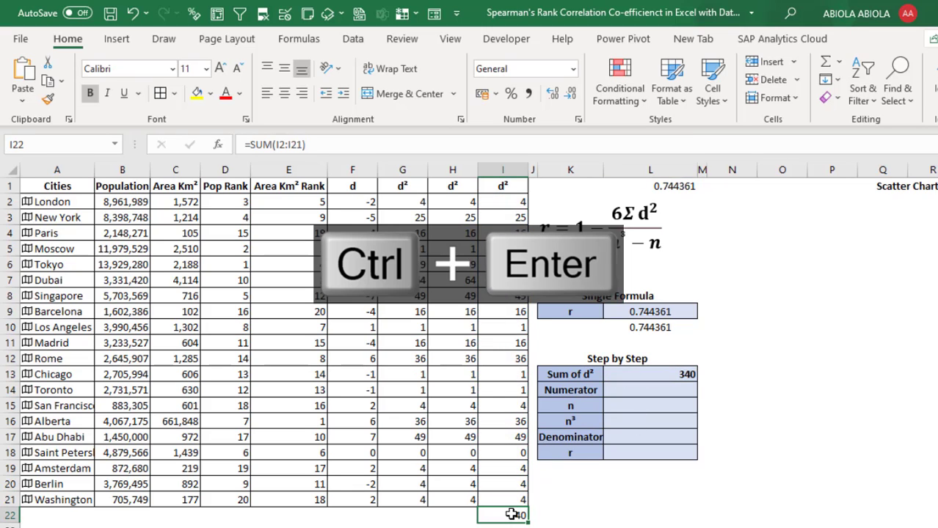
Step: Calculate the Numerator in L14 by multiplying the sum of d² by six with the formula =6*L13
{"action": "left_click", "coordinate": [655, 390]}
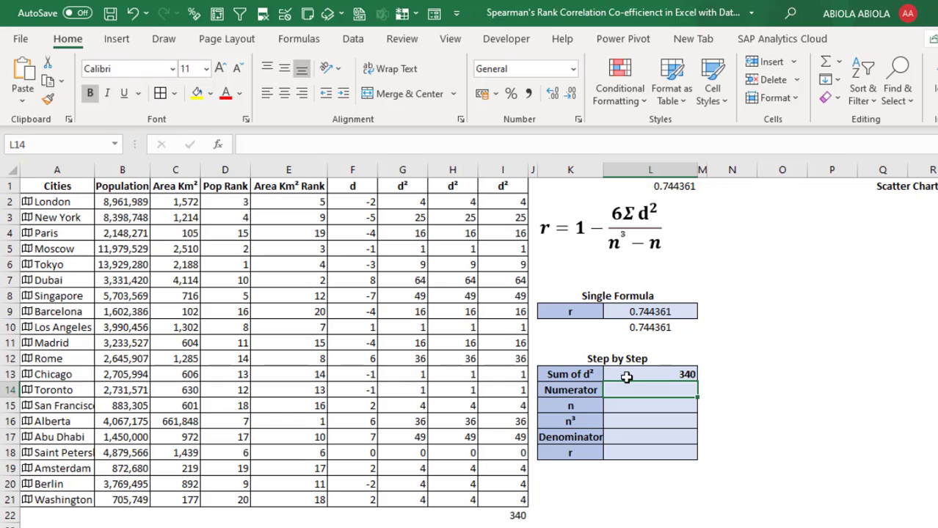
{"action": "type", "text": "=6"}
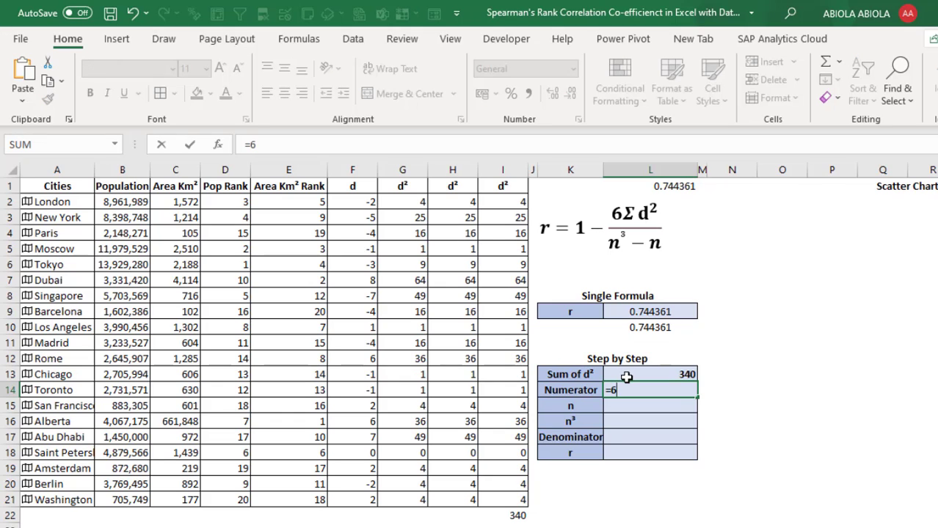
{"action": "type", "text": "*"}
{"action": "left_click", "coordinate": [669, 375]}
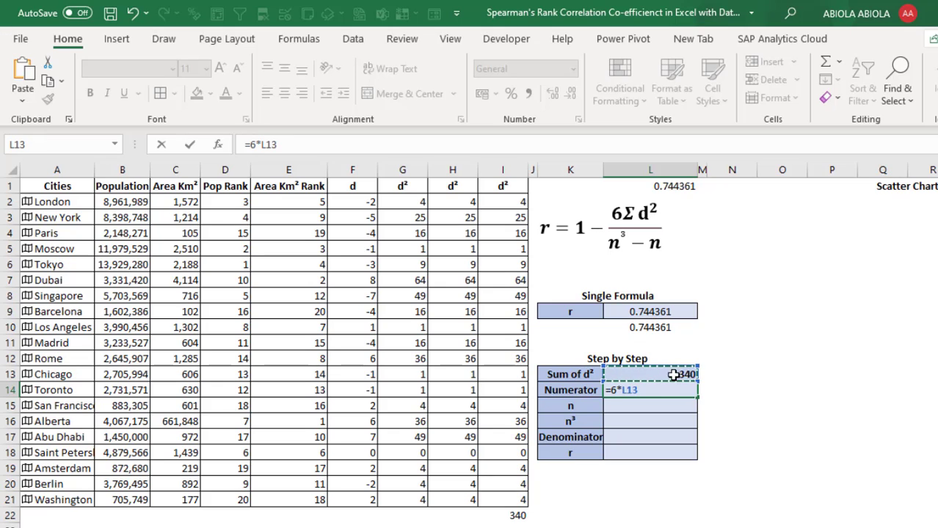
{"action": "key", "text": "ctrl+Return"}
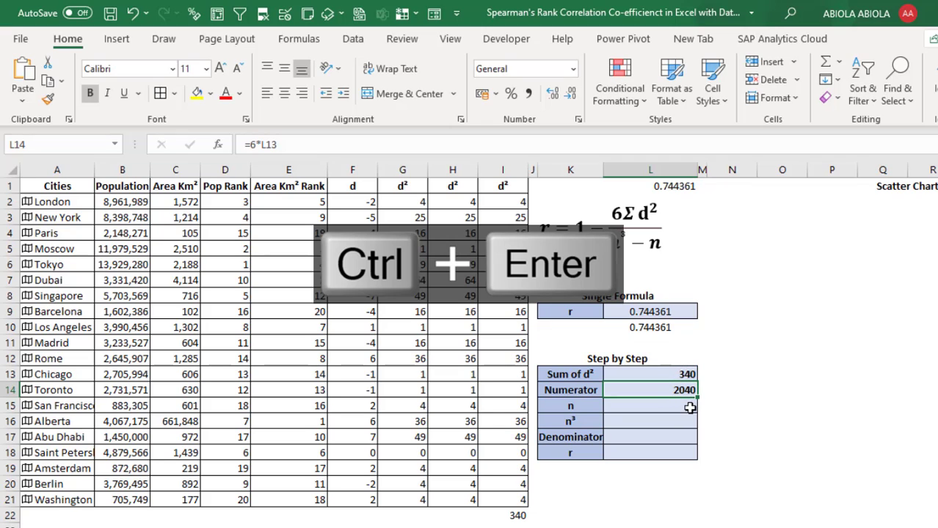
Step: Enter 20 as the number of cities, n, in L15 of the step-by-step table
{"action": "left_click", "coordinate": [689, 408]}
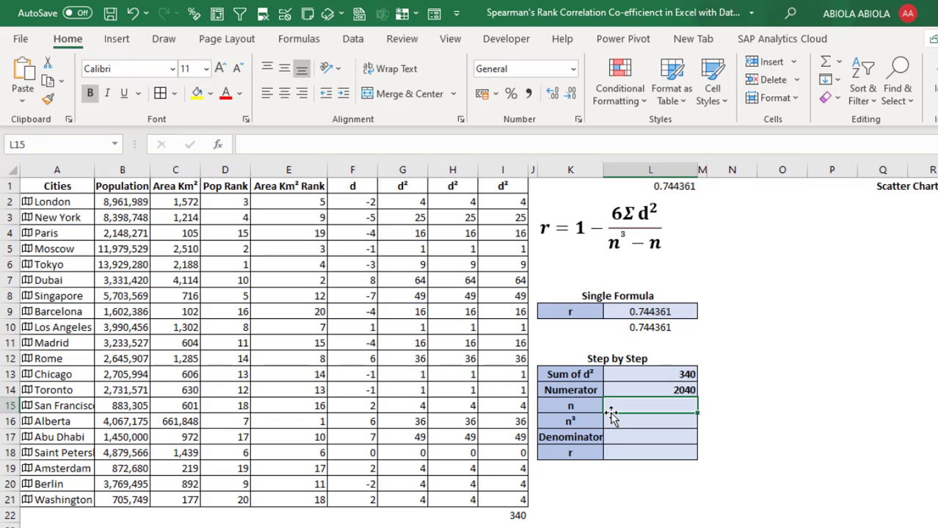
{"action": "type", "text": "20"}
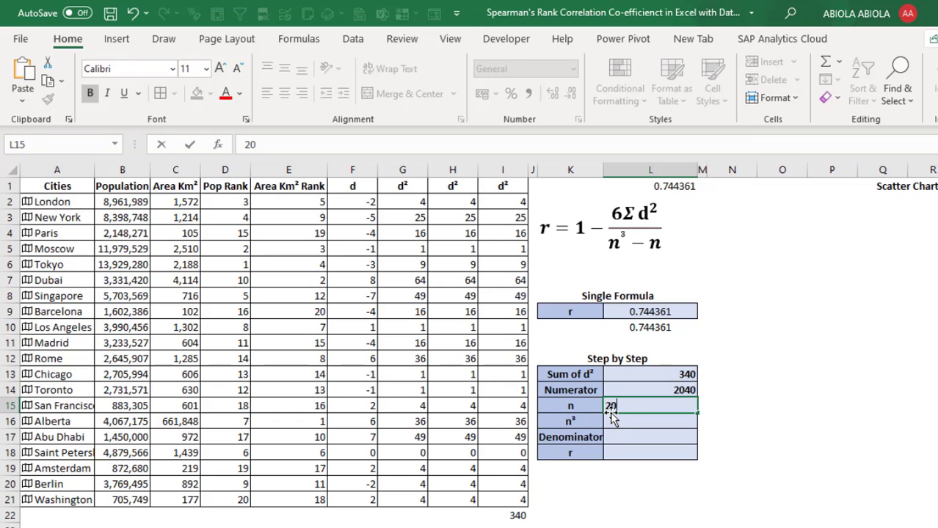
{"action": "key", "text": "ctrl+Return"}
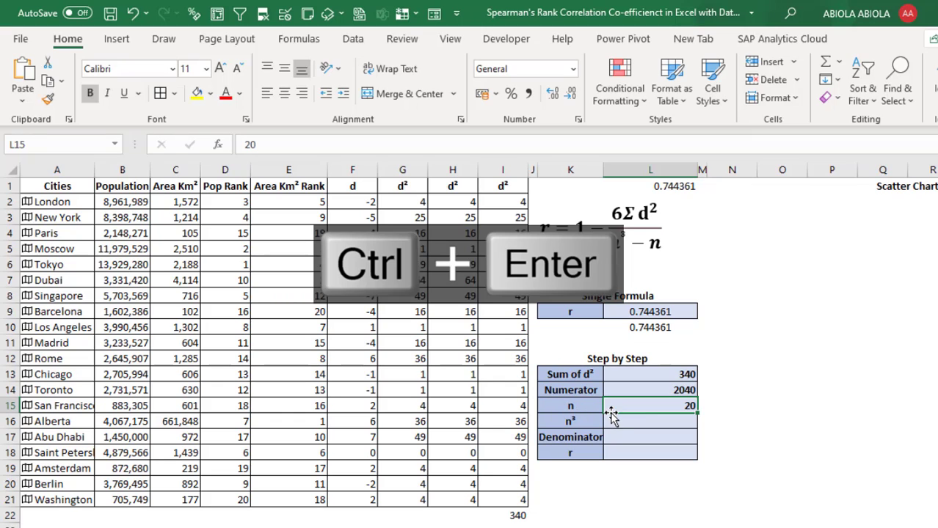
Step: Calculate n³ in L16 with the formula =20^3
{"action": "left_click", "coordinate": [662, 424]}
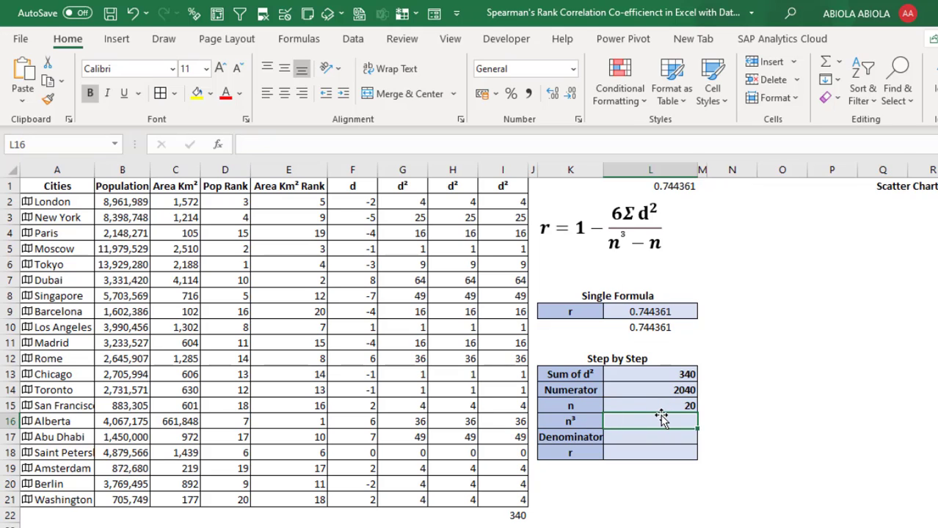
{"action": "type", "text": "20"}
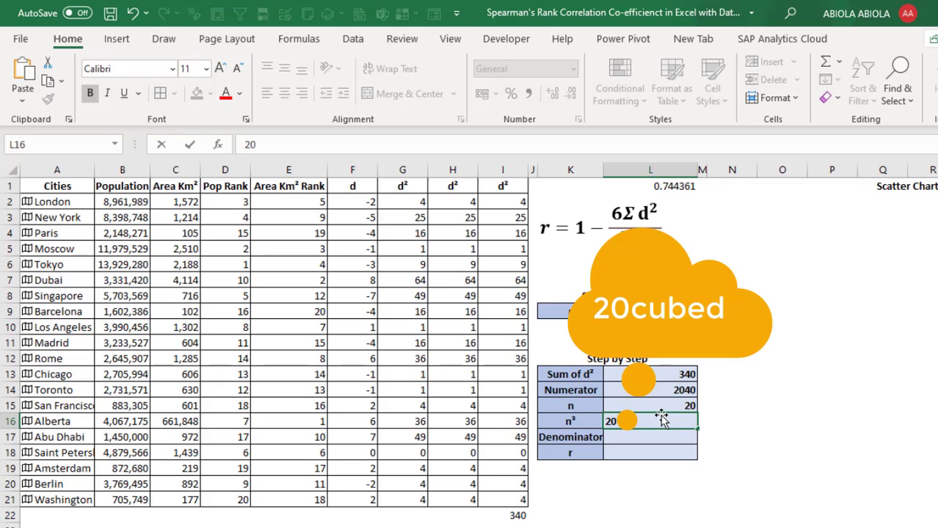
{"action": "type", "text": "^3"}
{"action": "key", "text": "ctrl+Return"}
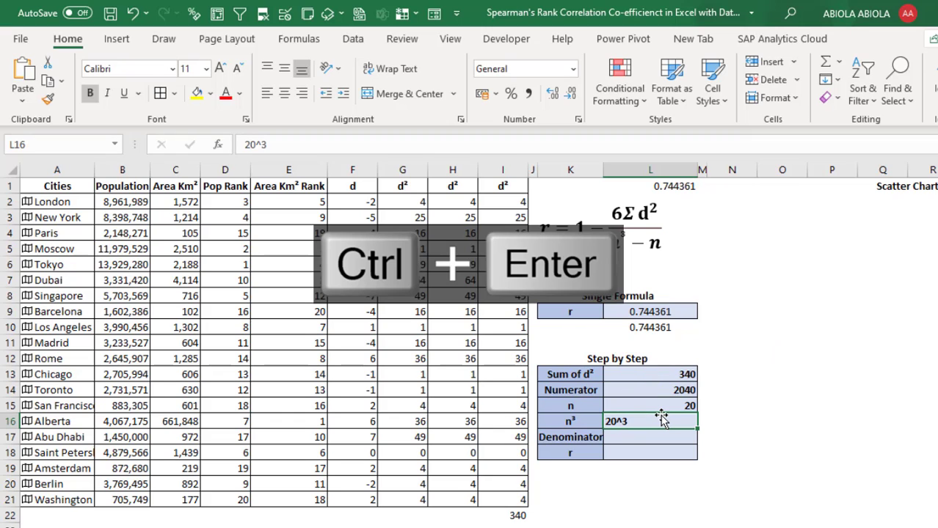
{"action": "key", "text": "F2"}
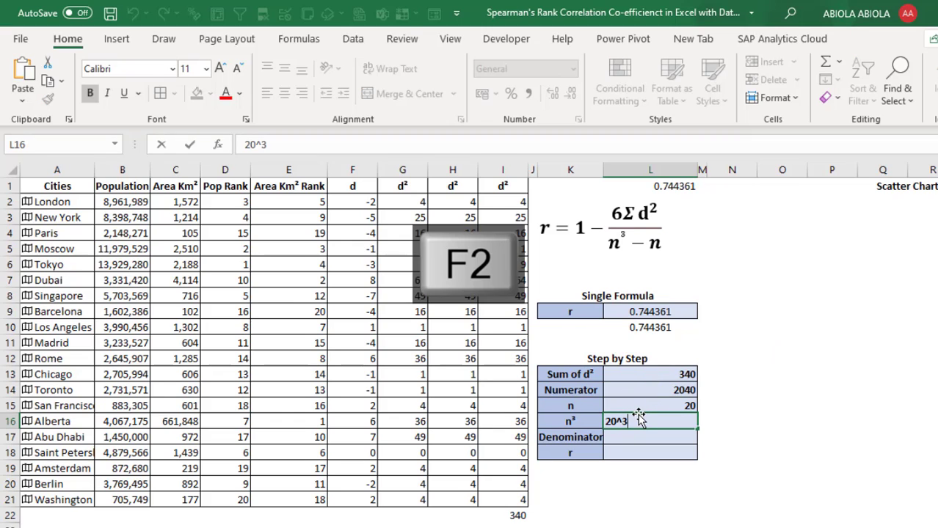
{"action": "type", "text": "="}
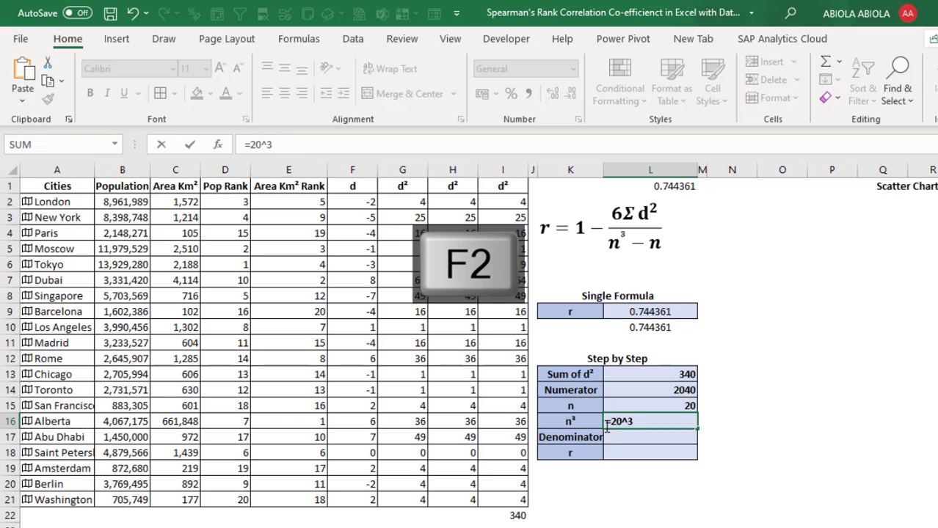
{"action": "key", "text": "ctrl+Return"}
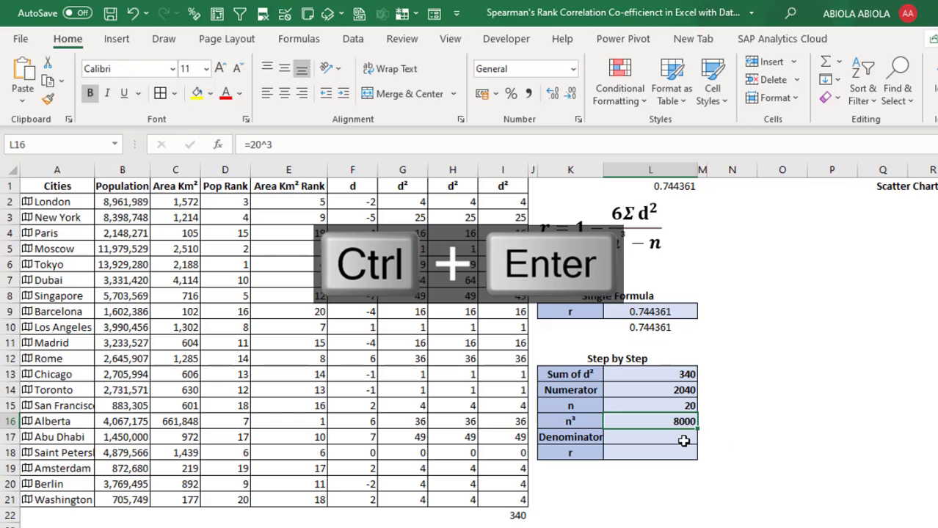
Step: Calculate the Denominator in L17 by subtracting n from n³ with the formula =L16-L15
{"action": "left_click", "coordinate": [683, 439]}
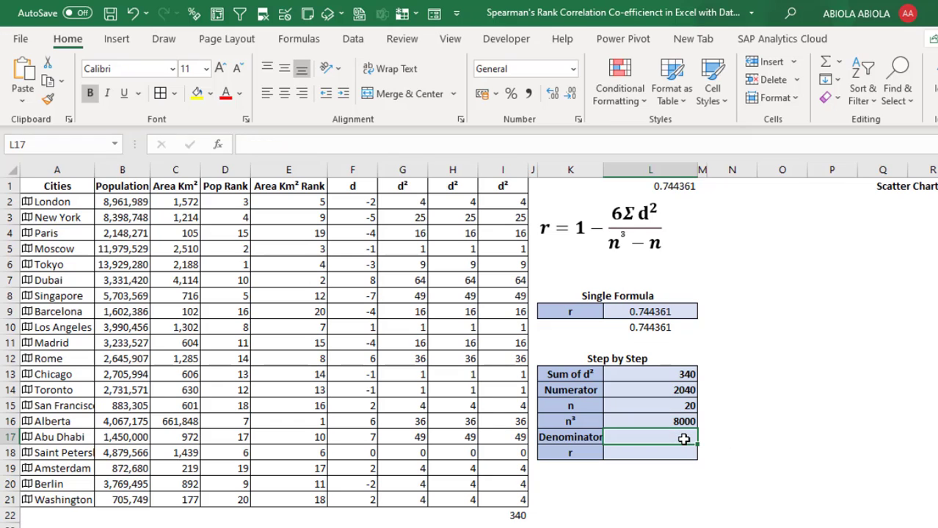
{"action": "type", "text": "="}
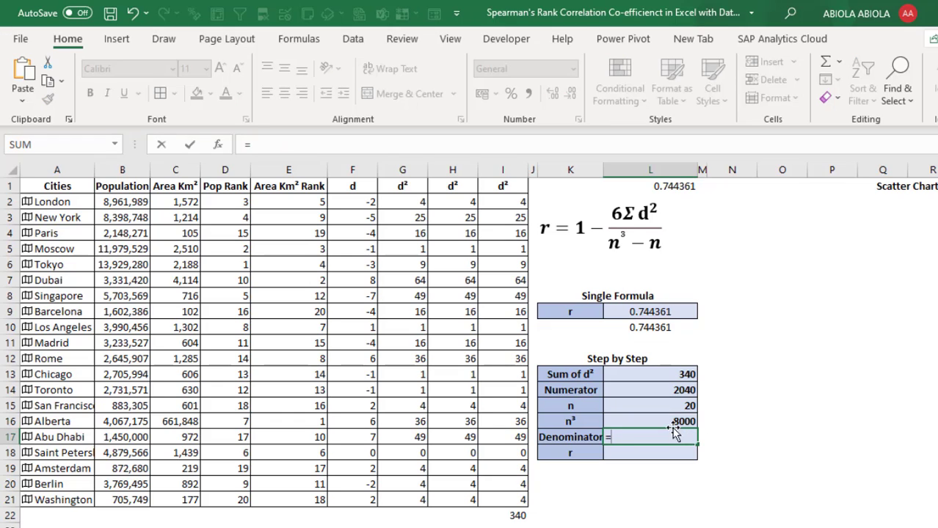
{"action": "left_click", "coordinate": [670, 421]}
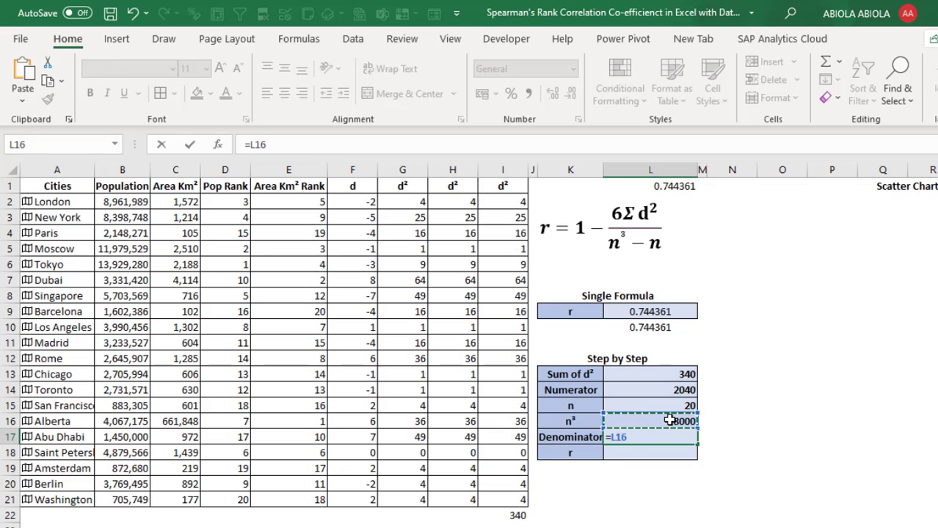
{"action": "type", "text": "-"}
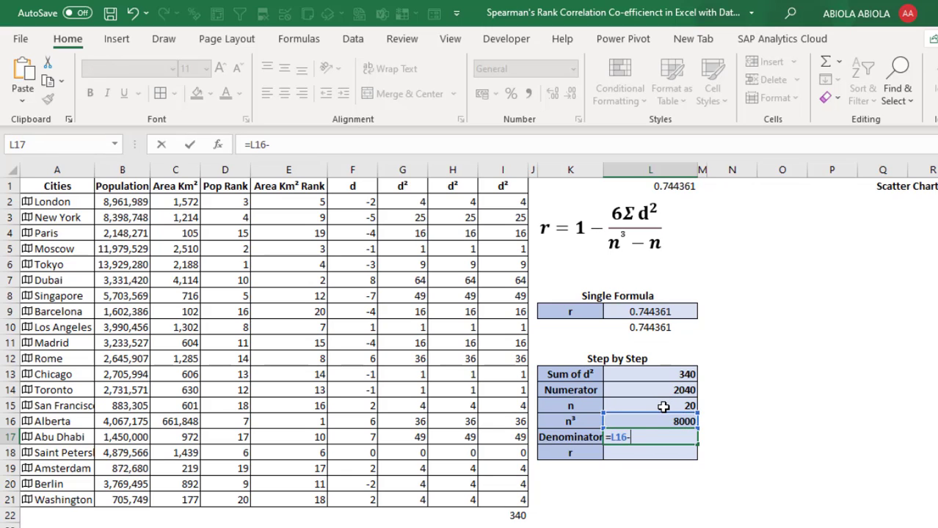
{"action": "left_click", "coordinate": [663, 407]}
{"action": "key", "text": "ctrl+Return"}
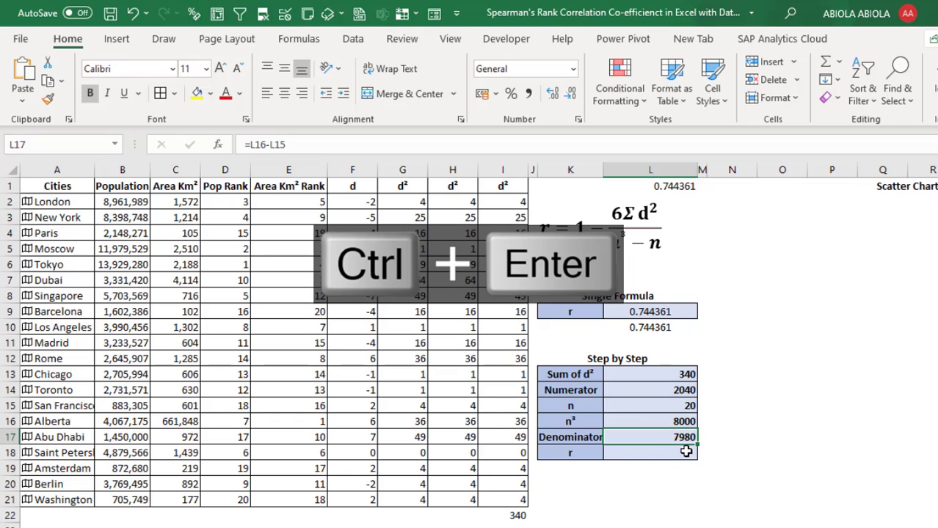
Step: Divide the Numerator by the Denominator in the r cell L18 with the formula =L14/L17
{"action": "left_click", "coordinate": [683, 452]}
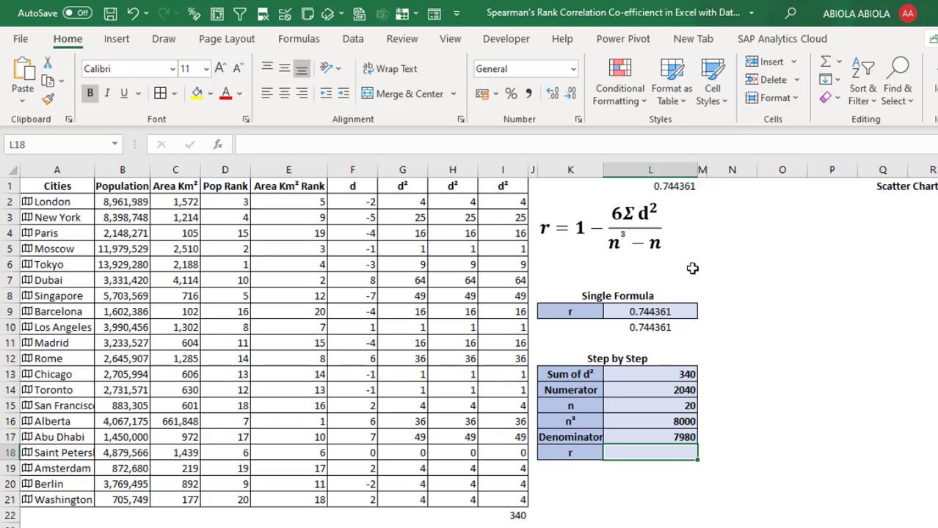
{"action": "left_click", "coordinate": [674, 392]}
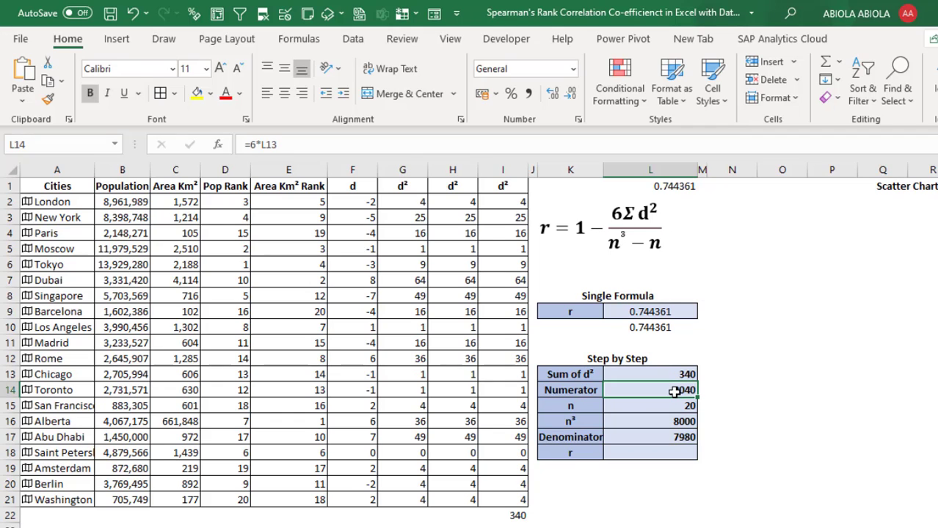
{"action": "left_click", "coordinate": [676, 438]}
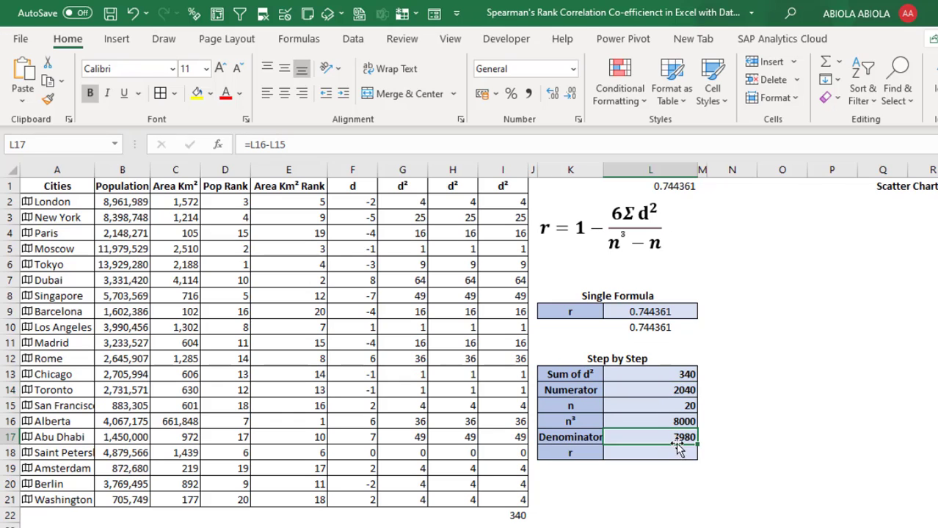
{"action": "key", "text": "Down"}
{"action": "type", "text": "="}
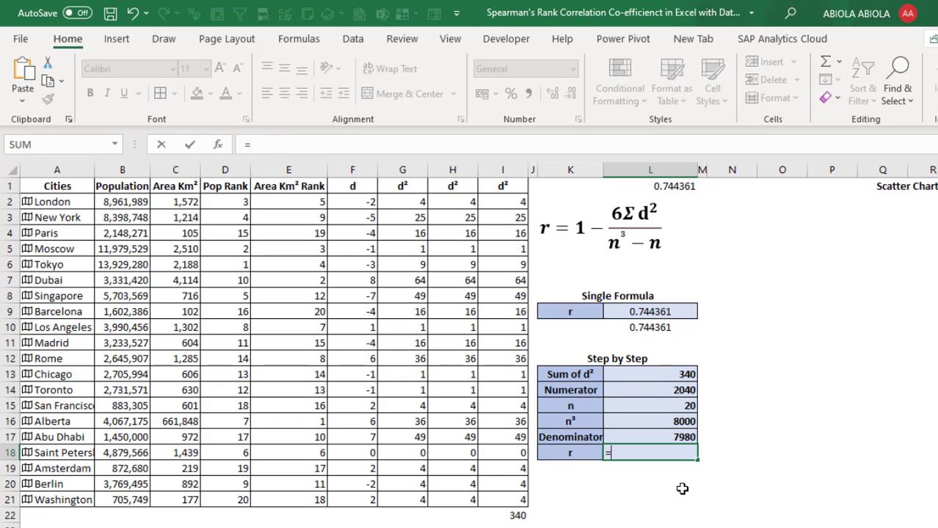
{"action": "left_click", "coordinate": [659, 387]}
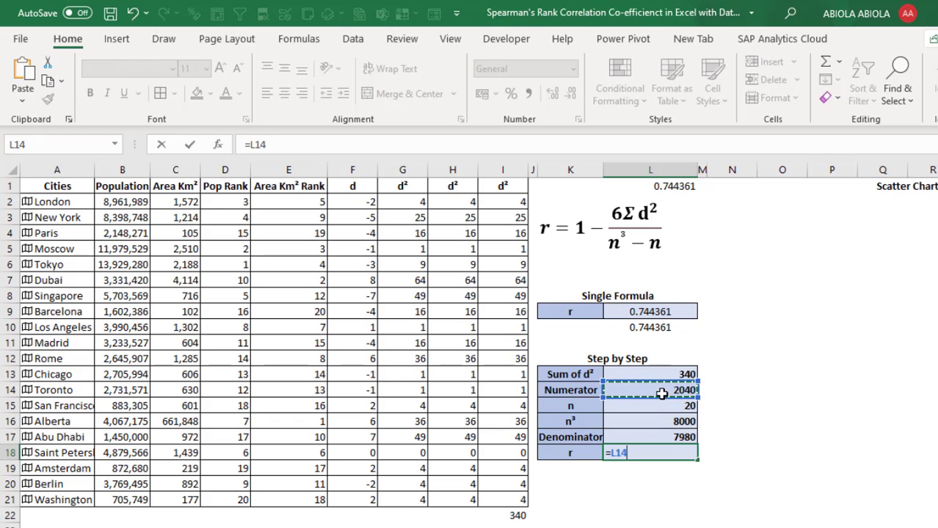
{"action": "type", "text": "/"}
{"action": "left_click", "coordinate": [670, 437]}
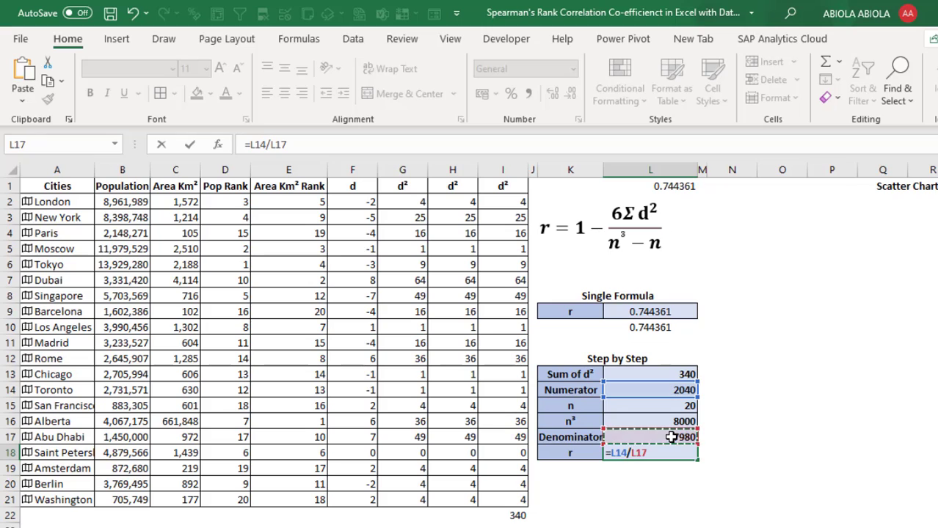
{"action": "key", "text": "ctrl+Return"}
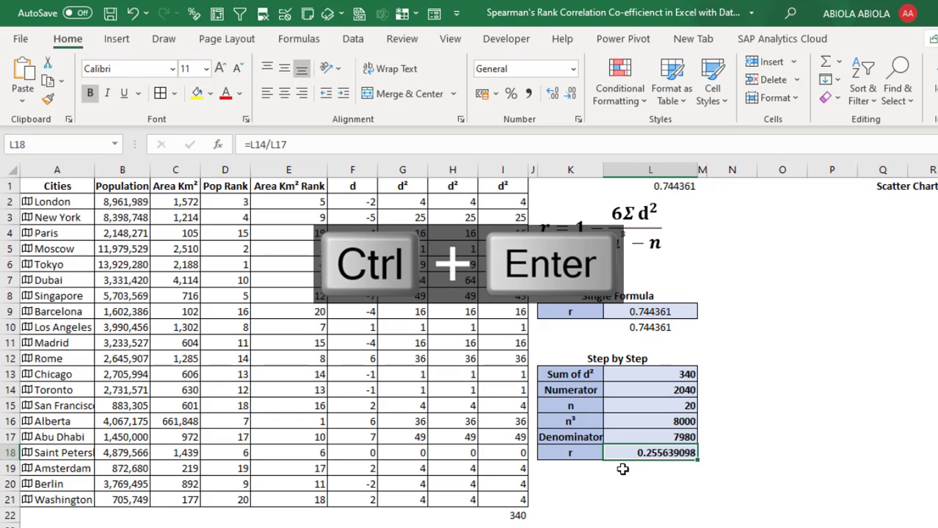
Step: Correct the r formula in L18 to =1-L14/L17 and reduce its display to six decimal places
{"action": "left_click", "coordinate": [249, 144]}
{"action": "type", "text": "1-"}
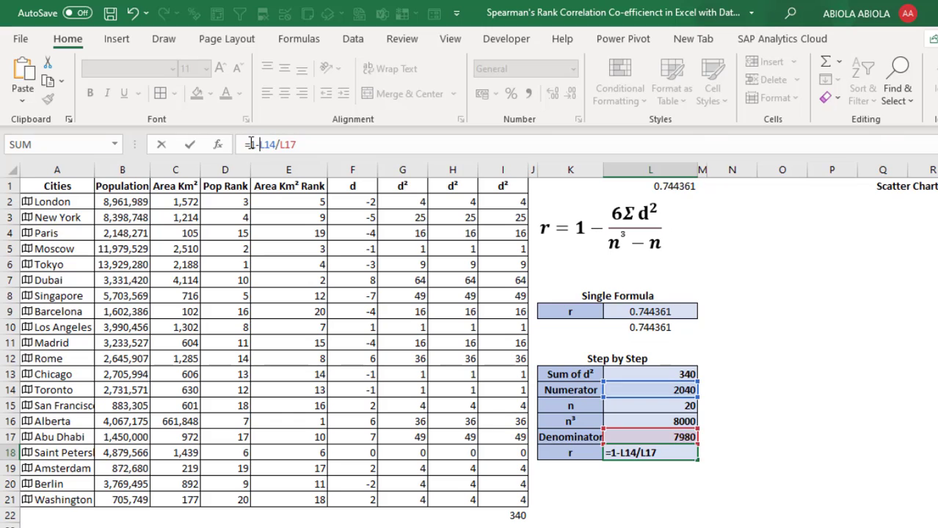
{"action": "key", "text": "ctrl+Return"}
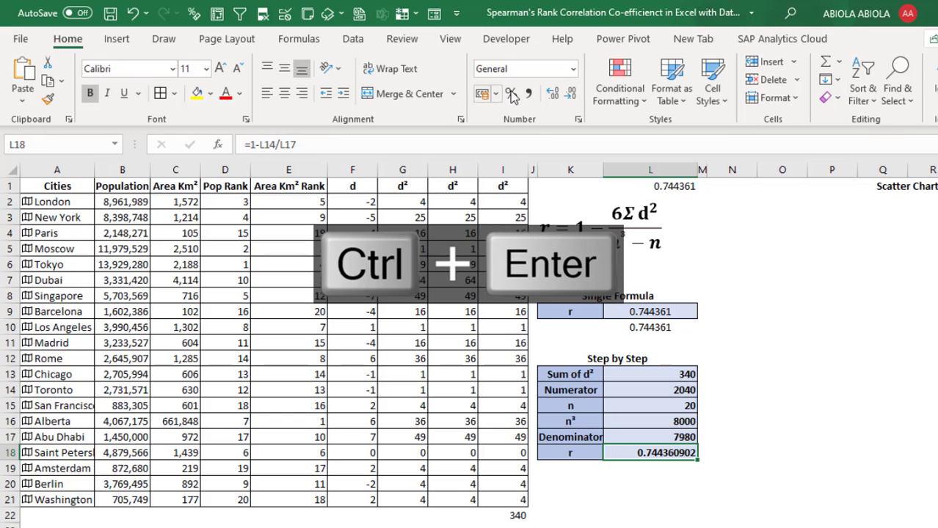
{"action": "left_click", "coordinate": [569, 94]}
{"action": "left_click", "coordinate": [569, 94]}
{"action": "left_click", "coordinate": [570, 94]}
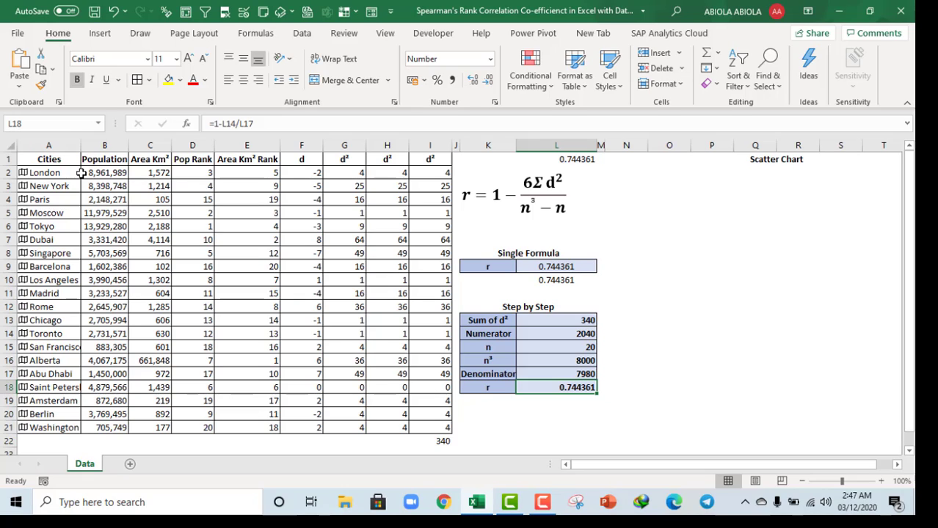
Step: Insert a markers-only scatter chart from the Pop Rank and Area Km² Rank values in D2:E21
{"action": "left_click", "coordinate": [765, 194]}
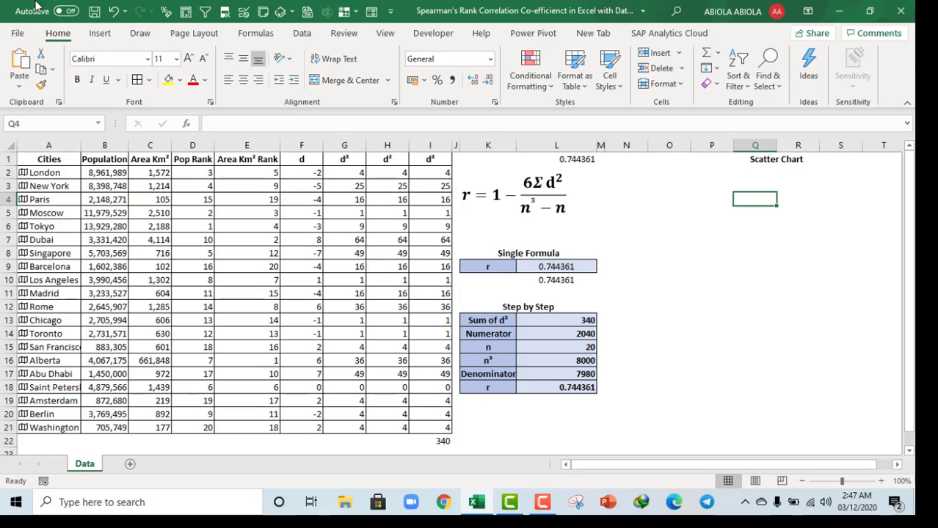
{"action": "left_click", "coordinate": [101, 33]}
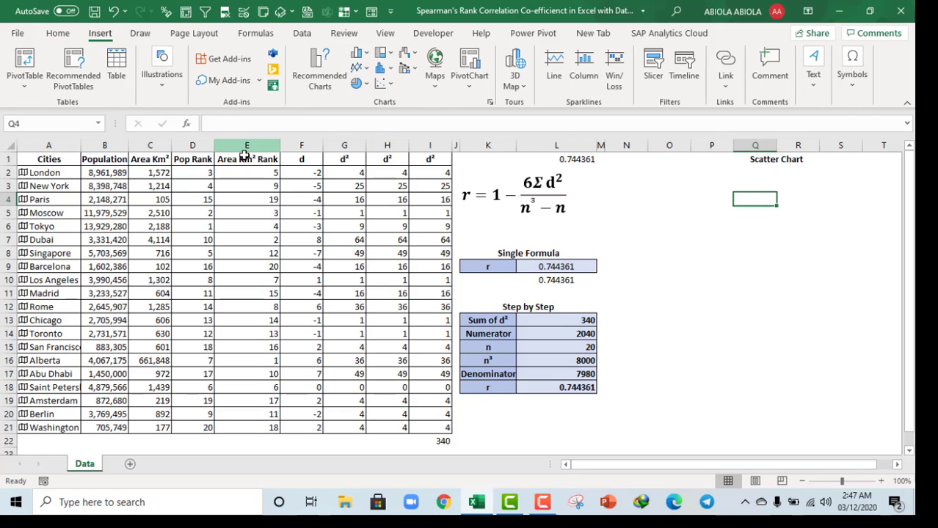
{"action": "left_click_drag", "start_coordinate": [193, 172], "coordinate": [255, 430]}
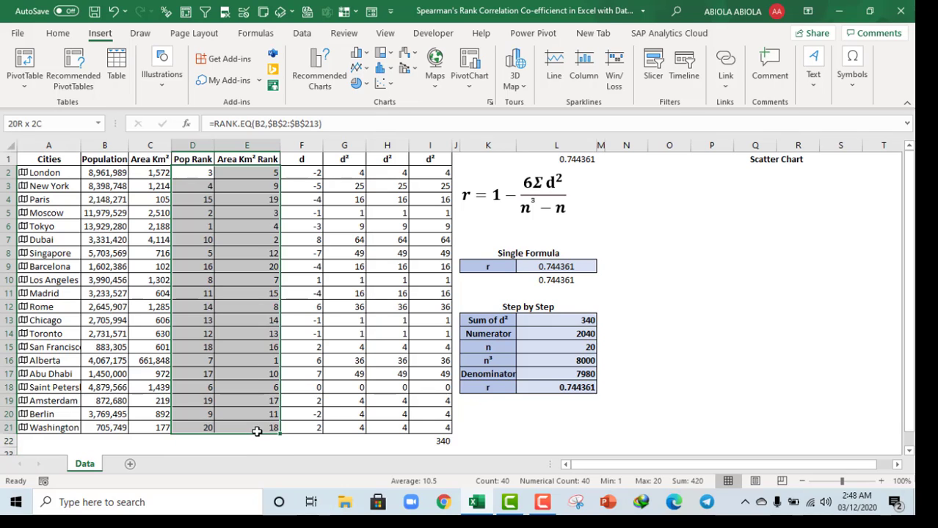
{"action": "left_click", "coordinate": [381, 85]}
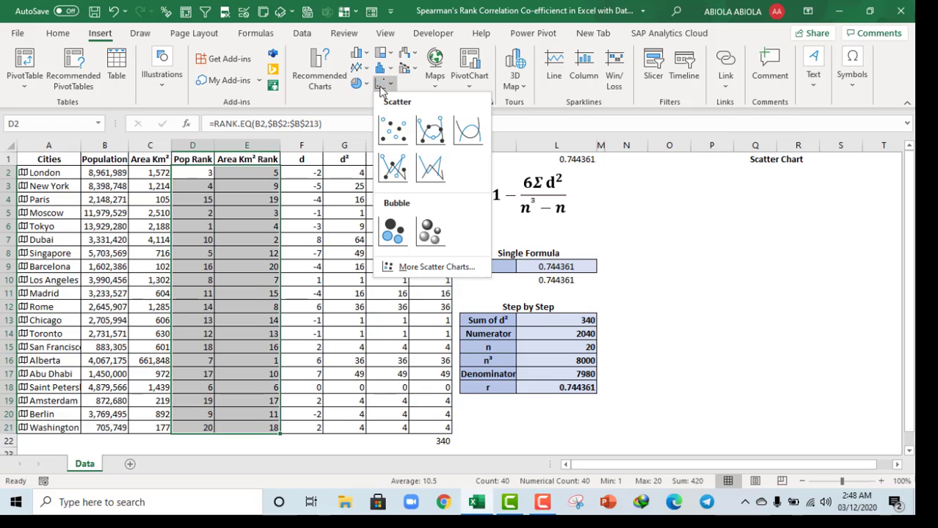
{"action": "left_click", "coordinate": [392, 129]}
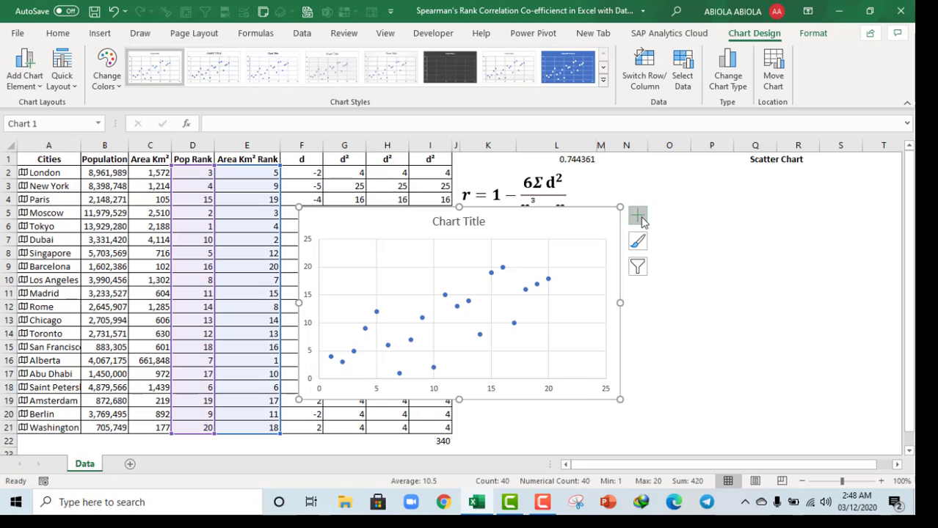
Step: Add a linear trendline to the scatter chart and display its R-squared value on the chart
{"action": "left_click", "coordinate": [637, 217]}
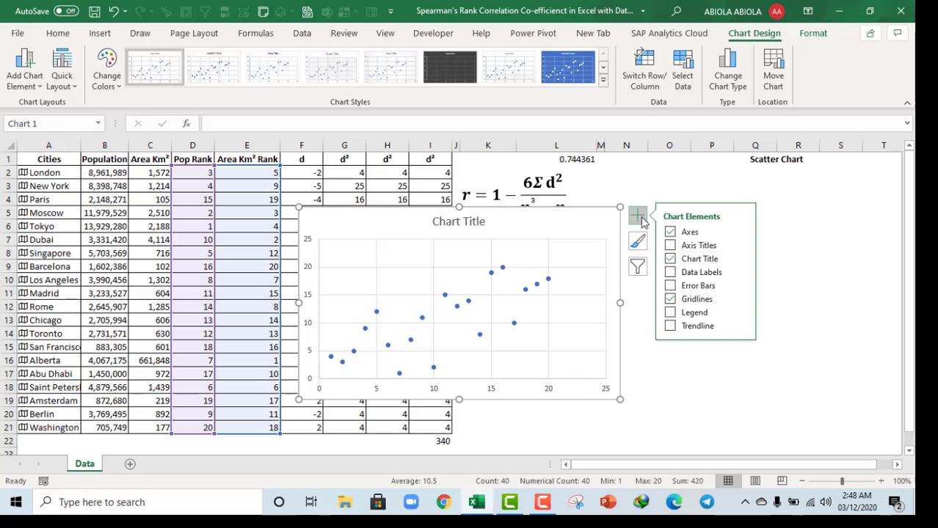
{"action": "left_click", "coordinate": [670, 326]}
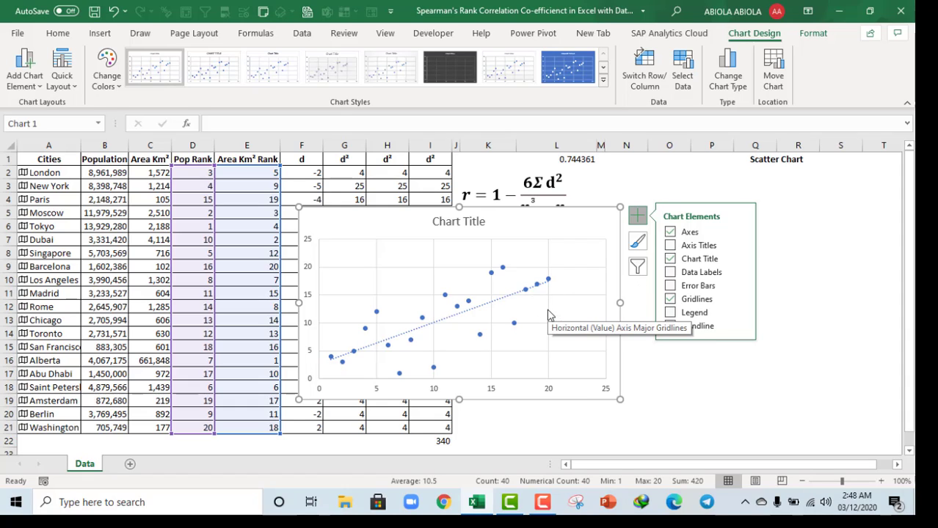
{"action": "left_click", "coordinate": [507, 300]}
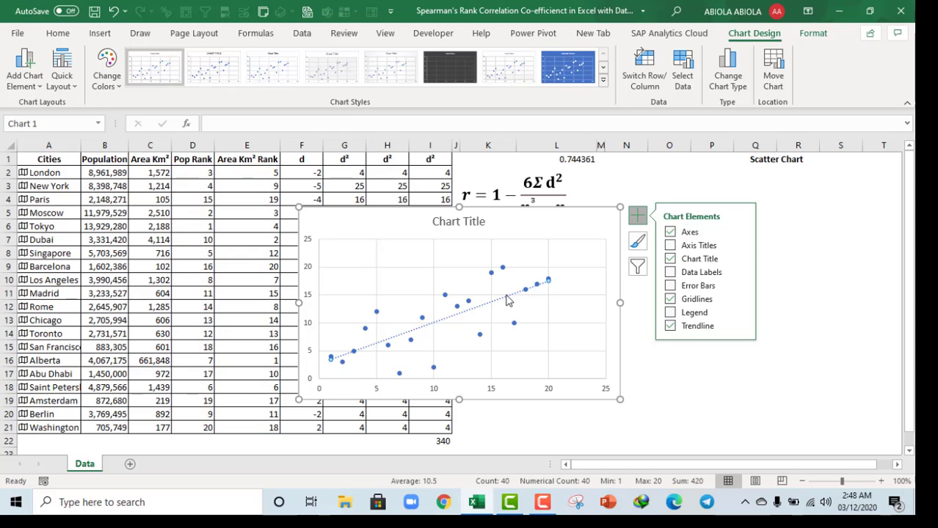
{"action": "right_click", "coordinate": [506, 300]}
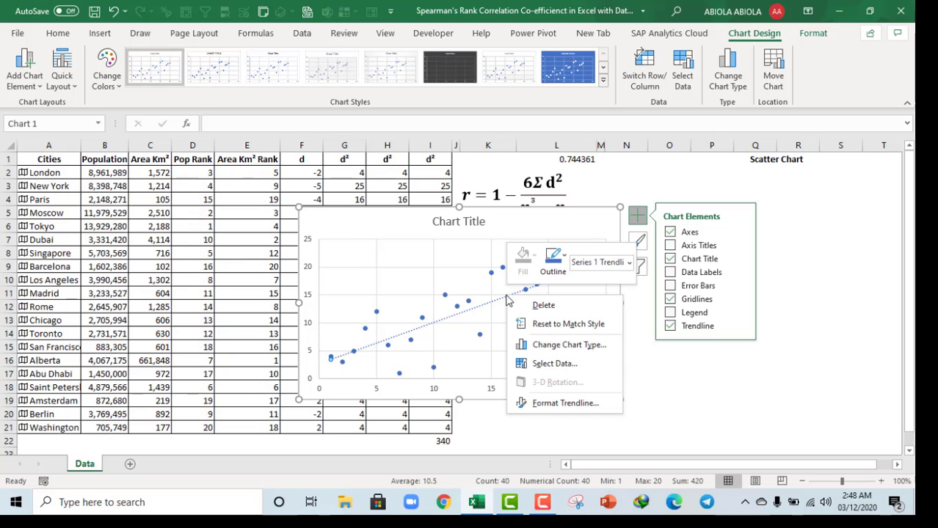
{"action": "left_click", "coordinate": [548, 401]}
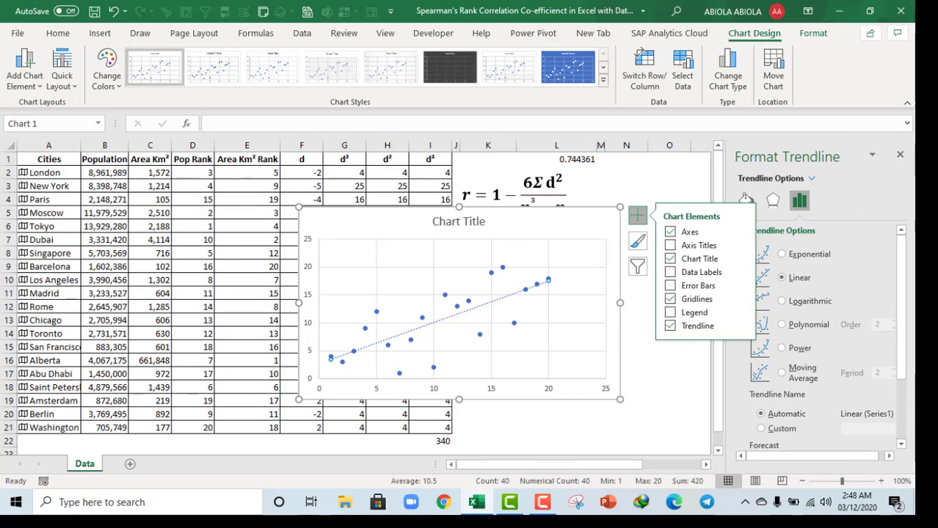
{"action": "scroll", "coordinate": [909, 304], "scroll_direction": "down", "scroll_amount": 3}
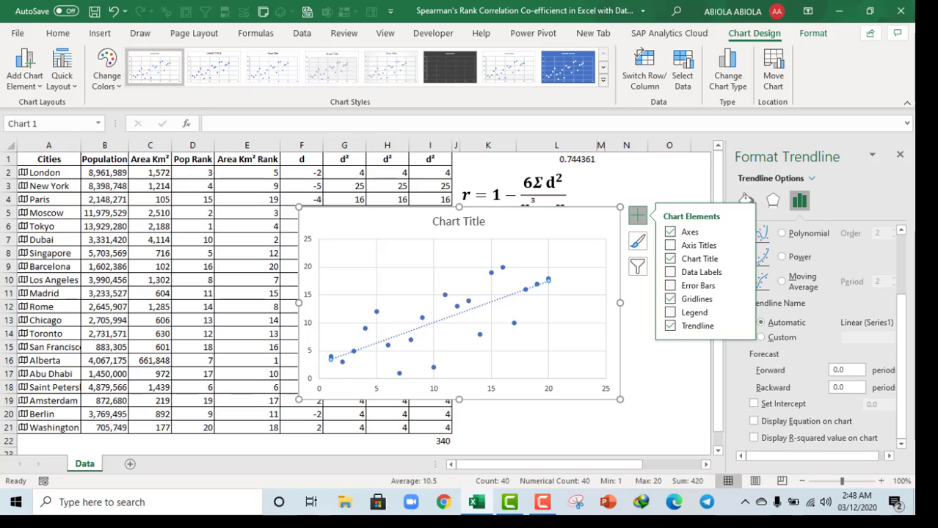
{"action": "left_click", "coordinate": [754, 438]}
Step: Make the chart's R² label bold and increase its font size to 10.5
{"action": "left_click", "coordinate": [526, 283]}
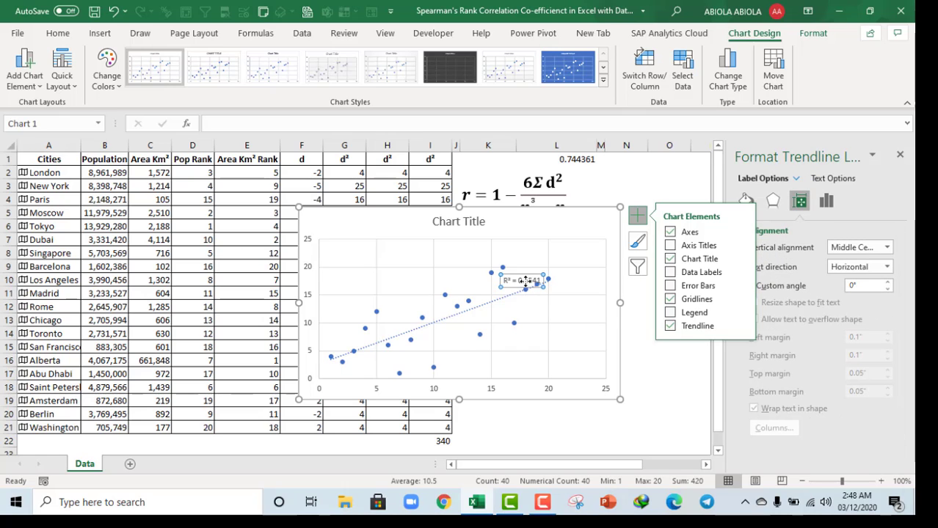
{"action": "key", "text": "ctrl+b"}
{"action": "left_click", "coordinate": [58, 33]}
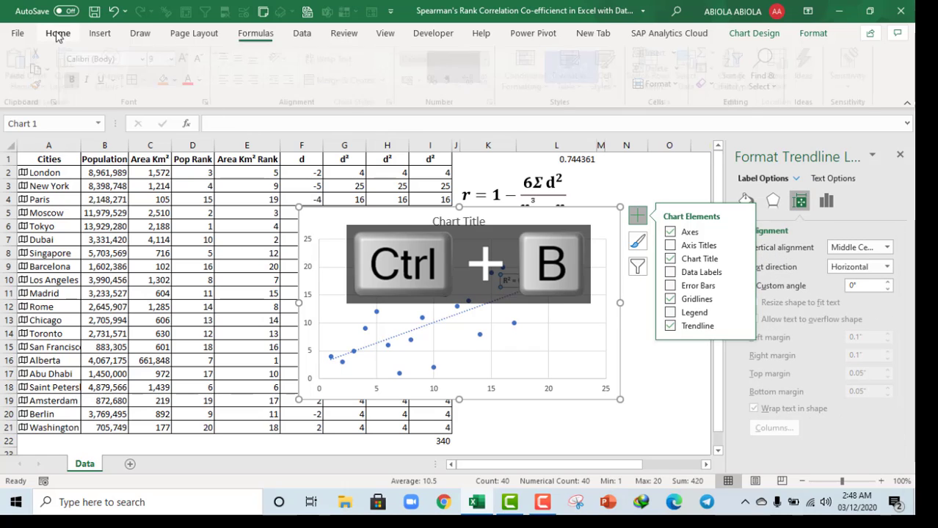
{"action": "left_click", "coordinate": [189, 58]}
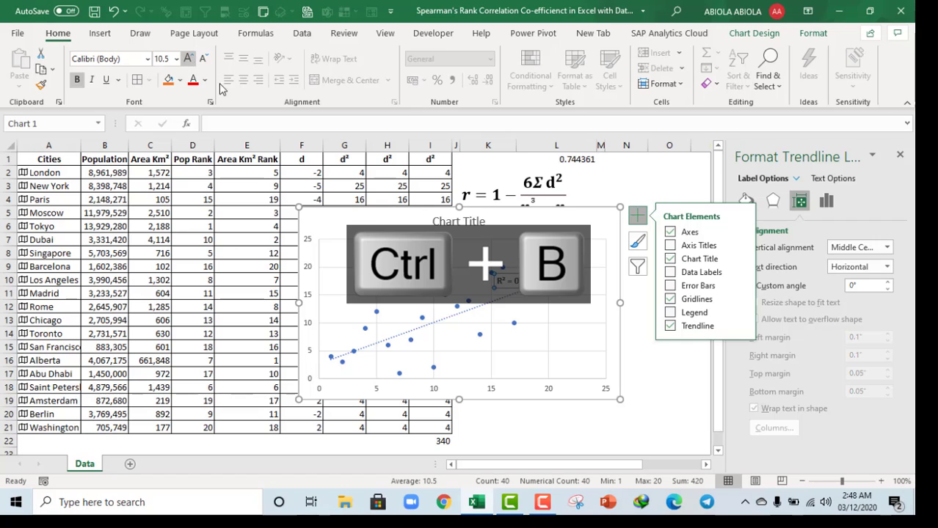
Step: Move the R² label clear of the data points and place the chart beneath the Scatter Chart heading
{"action": "left_click_drag", "start_coordinate": [541, 261], "coordinate": [549, 255]}
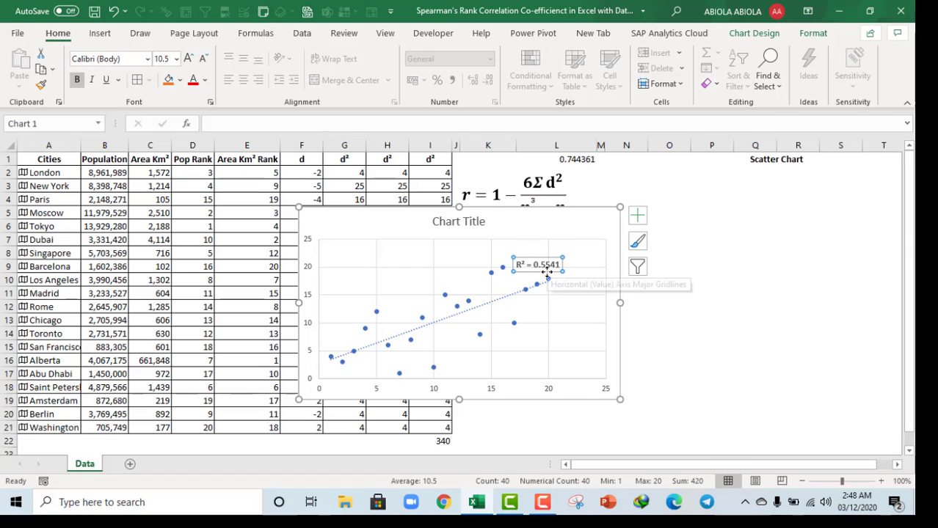
{"action": "left_click_drag", "start_coordinate": [572, 220], "coordinate": [708, 201]}
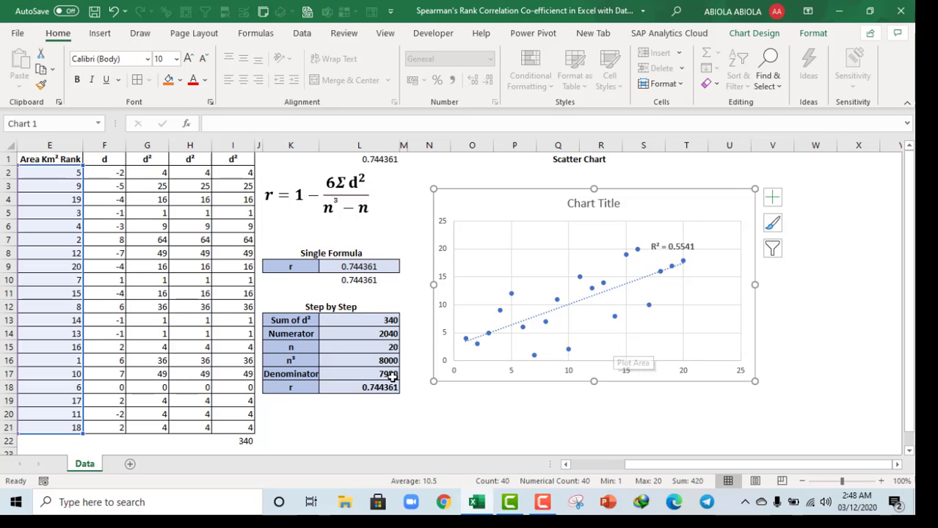
Step: Enter the label R² in K19 below the r row, using the Superscript Two symbol for the exponent
{"action": "left_click", "coordinate": [281, 400]}
{"action": "type", "text": "R"}
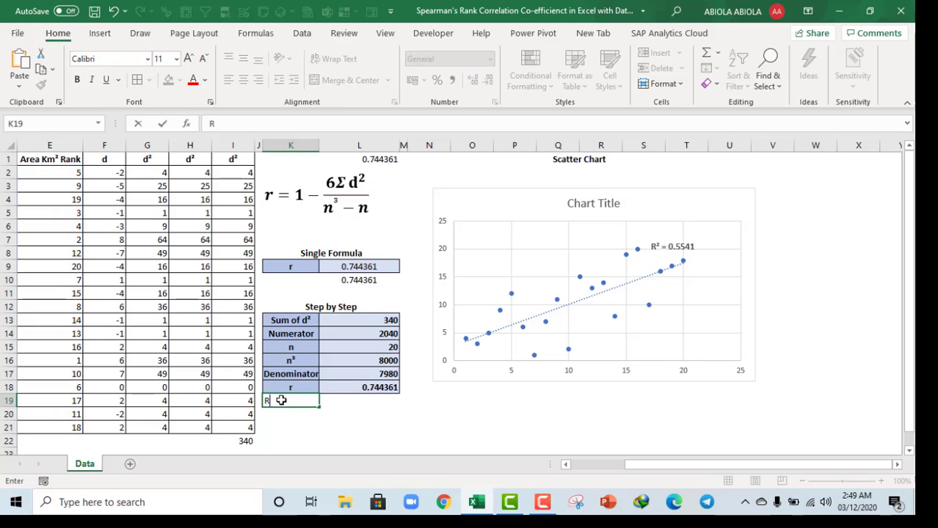
{"action": "key", "text": "ctrl+Return"}
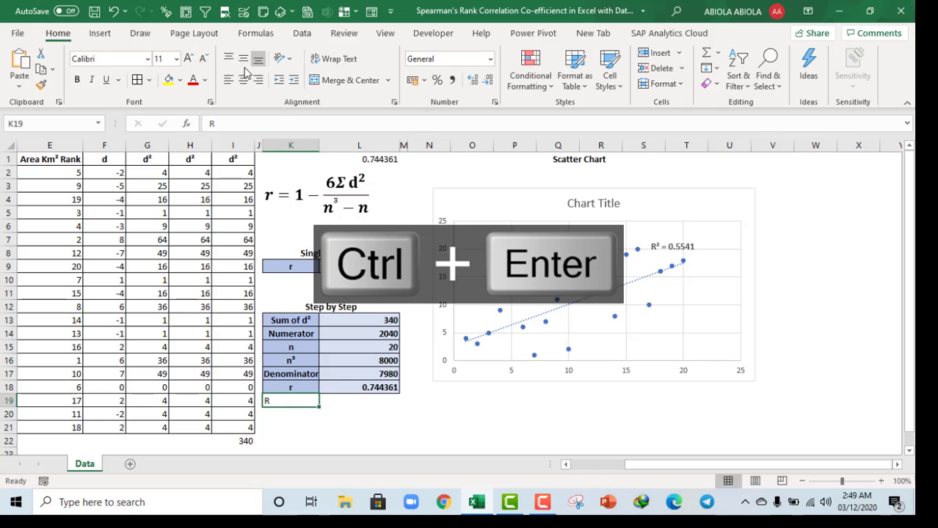
{"action": "left_click", "coordinate": [99, 34]}
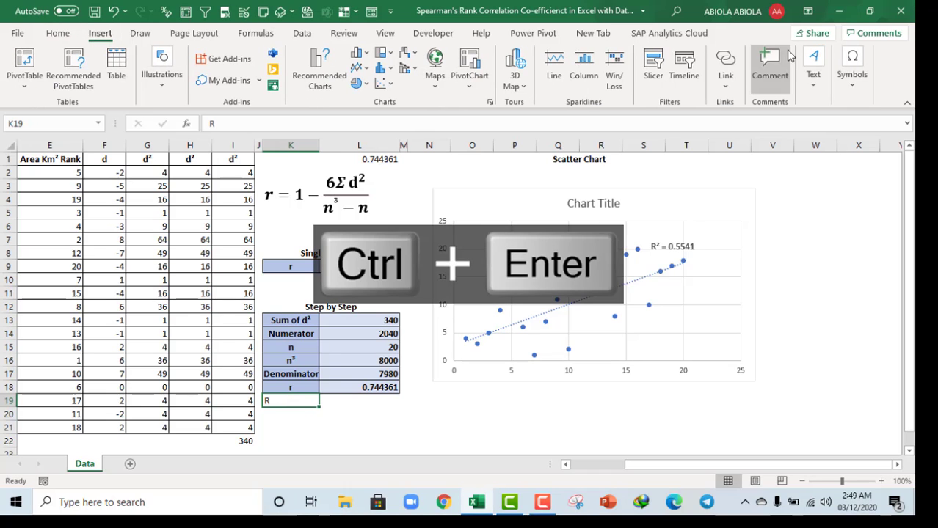
{"action": "left_click", "coordinate": [851, 73]}
{"action": "left_click", "coordinate": [884, 131]}
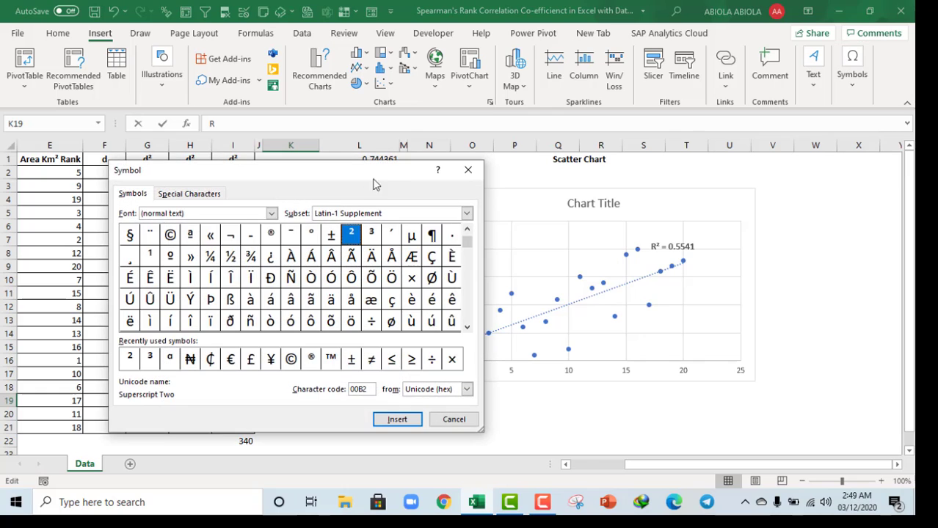
{"action": "left_click", "coordinate": [405, 420]}
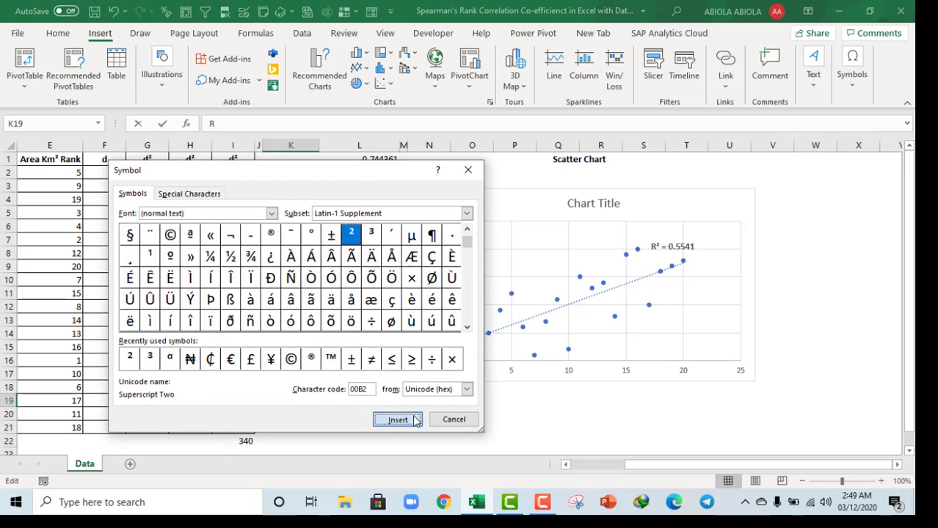
{"action": "left_click", "coordinate": [451, 420]}
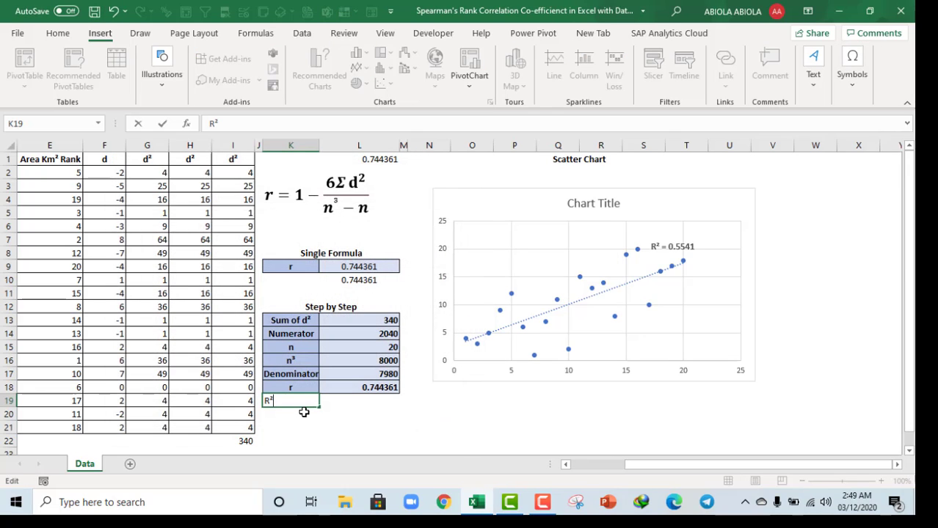
{"action": "key", "text": "ctrl+Return"}
Step: Copy the formatting of the r label in K18 to the R² label in K19
{"action": "left_click", "coordinate": [292, 389]}
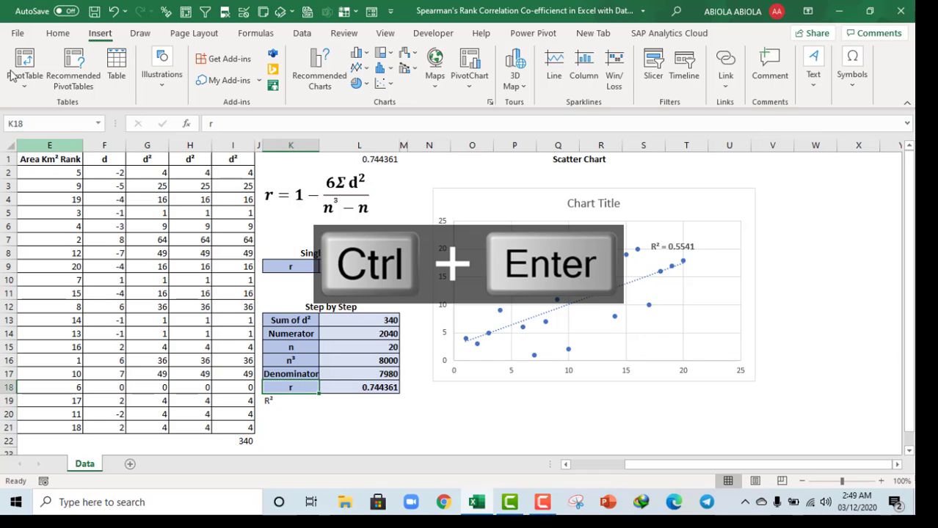
{"action": "left_click", "coordinate": [58, 34]}
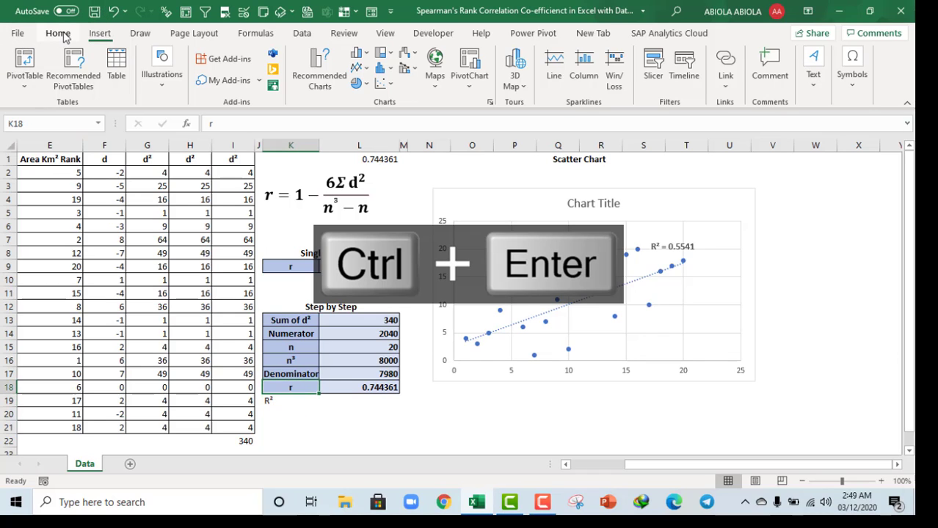
{"action": "left_click", "coordinate": [41, 85]}
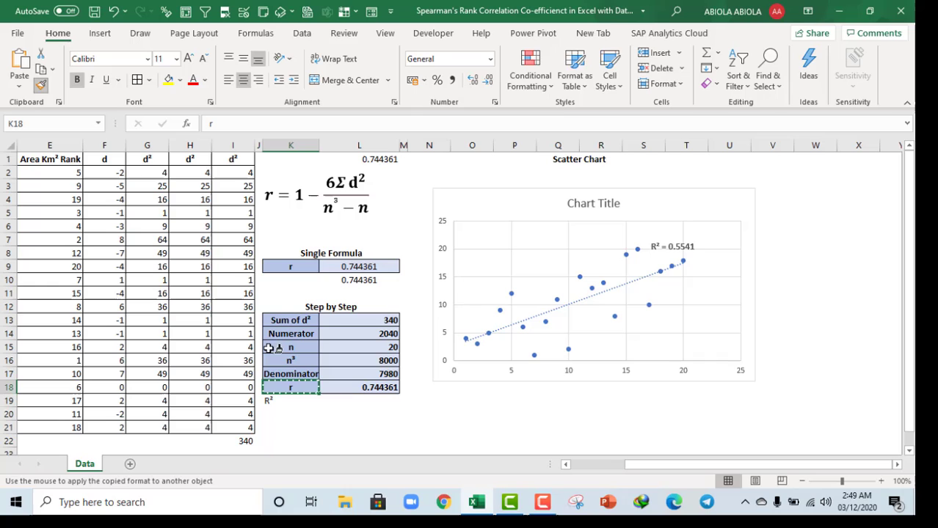
{"action": "left_click", "coordinate": [294, 402]}
Step: Copy the formatting of the r value in L18 to the empty cell L19
{"action": "left_click", "coordinate": [379, 404]}
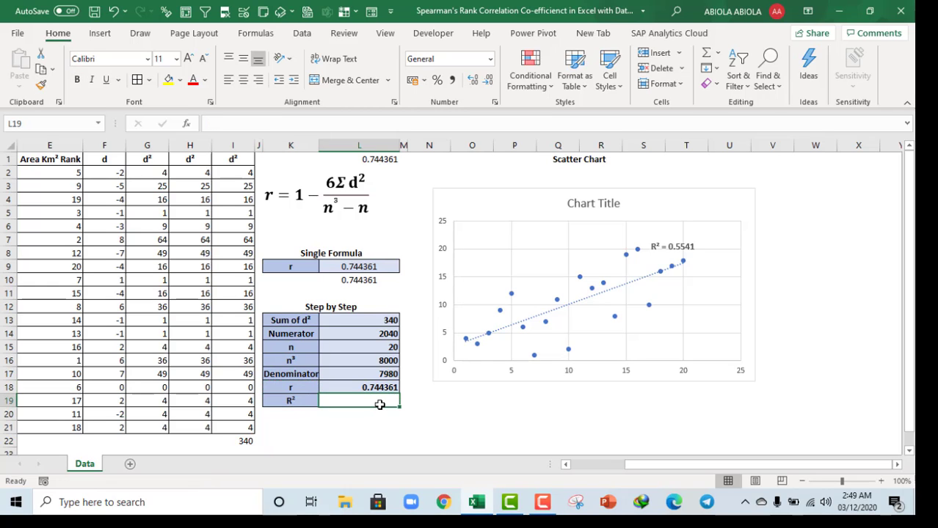
{"action": "left_click", "coordinate": [371, 387]}
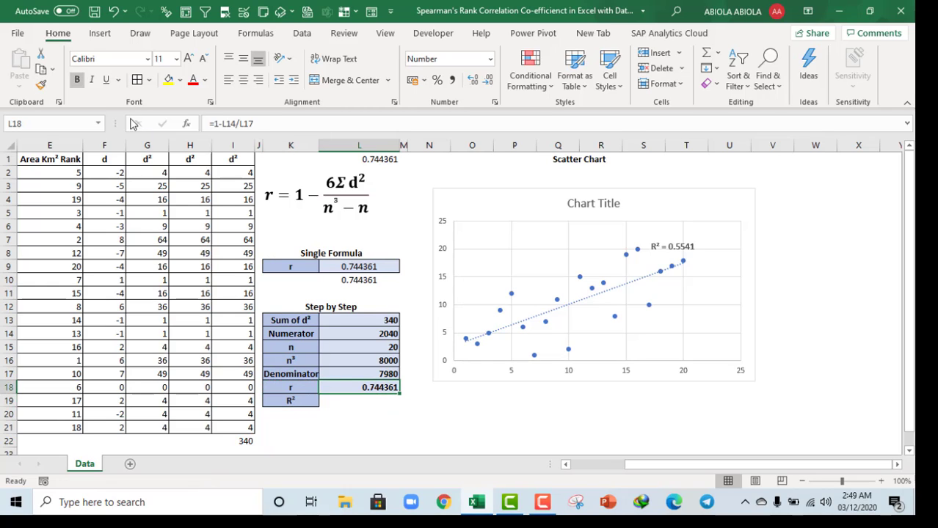
{"action": "left_click", "coordinate": [42, 86]}
{"action": "left_click", "coordinate": [335, 399]}
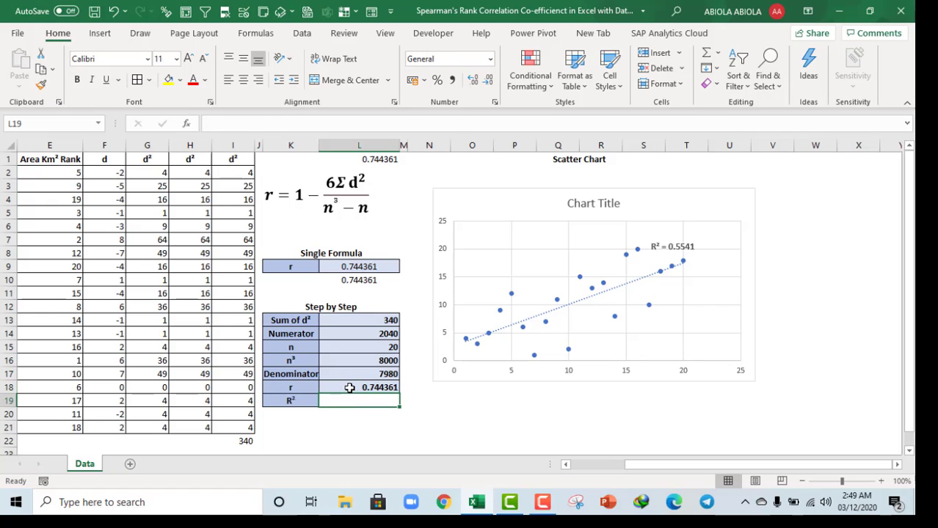
{"action": "left_click", "coordinate": [349, 388]}
{"action": "left_click", "coordinate": [42, 87]}
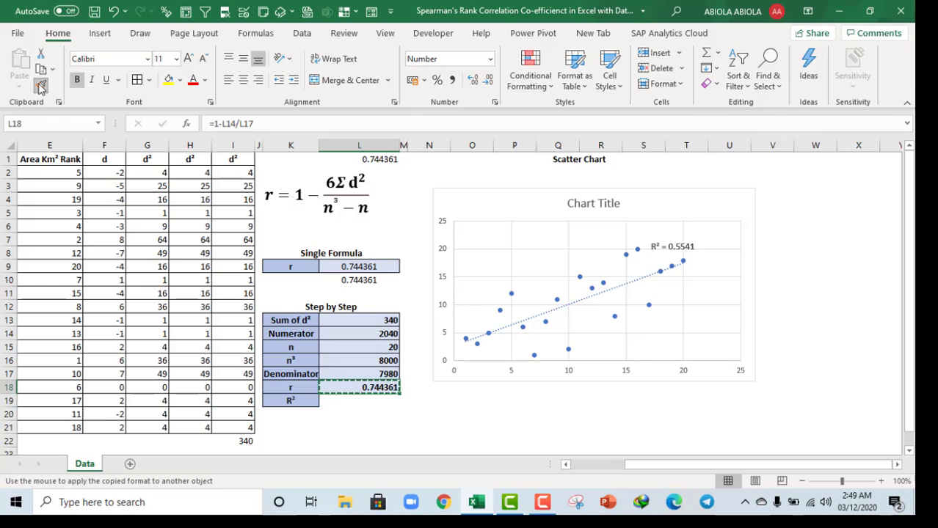
{"action": "left_click", "coordinate": [364, 402]}
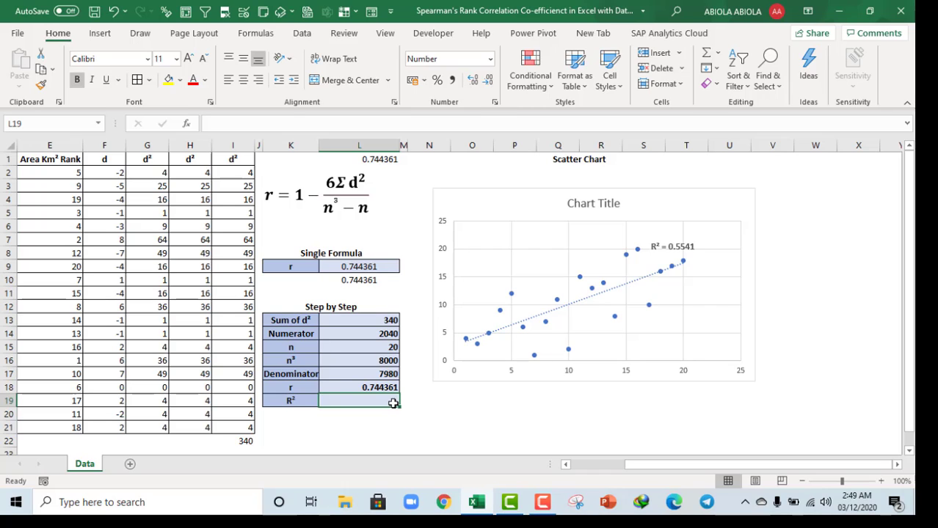
Step: Calculate R² in L19 with the formula =POWER(L18,2)
{"action": "type", "text": "=power"}
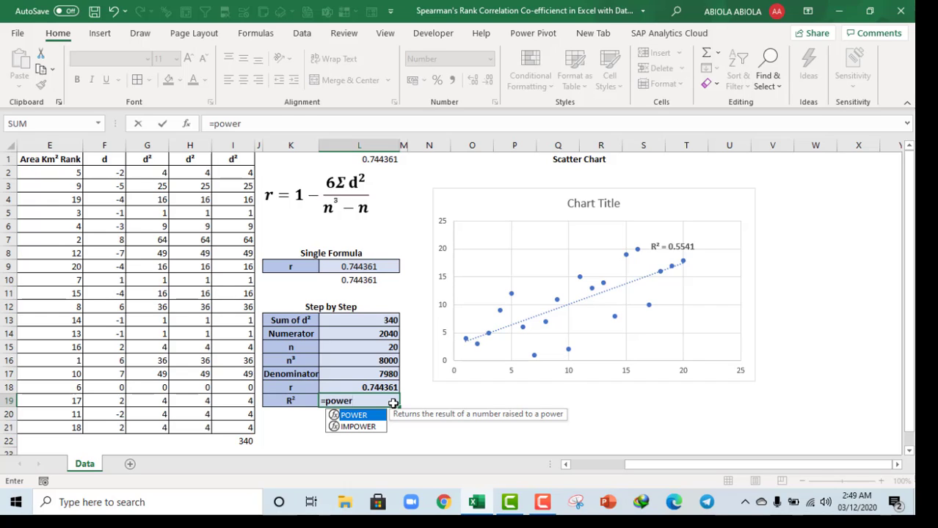
{"action": "key", "text": "Tab"}
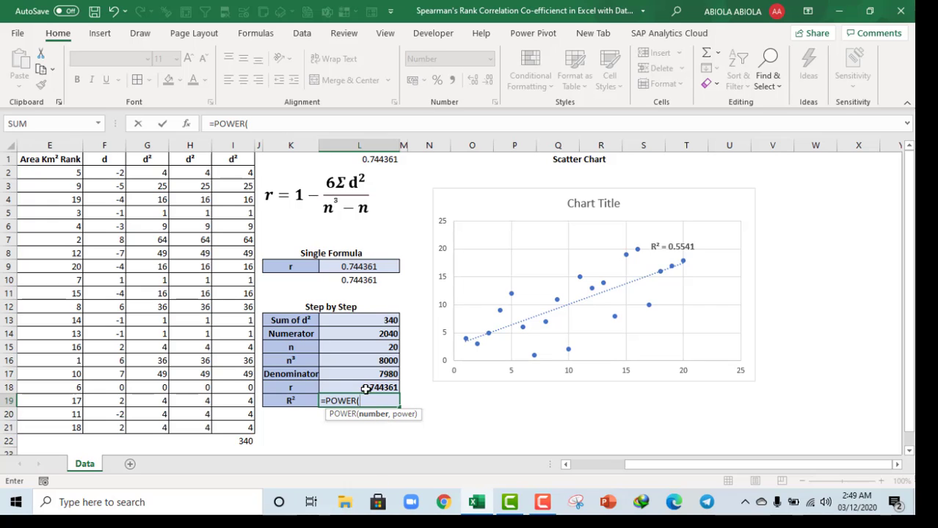
{"action": "left_click", "coordinate": [363, 387]}
{"action": "type", "text": ","}
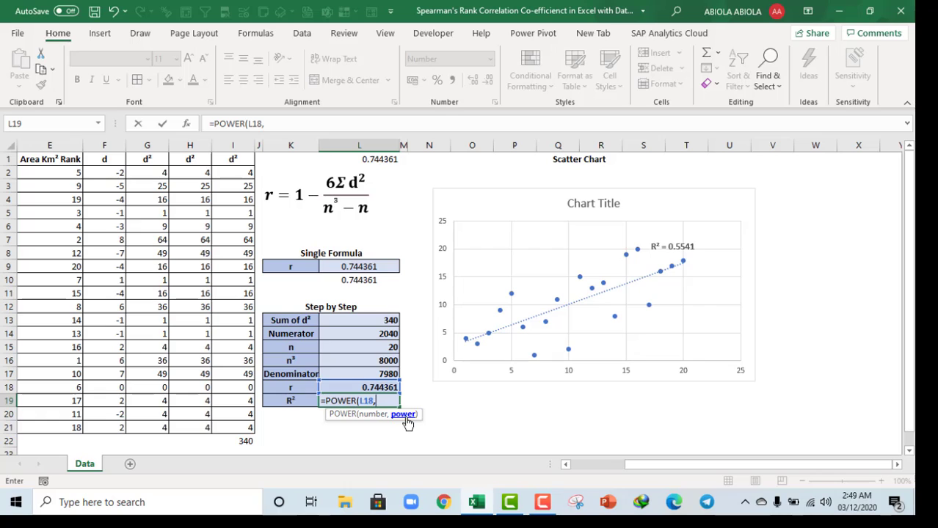
{"action": "type", "text": "2)"}
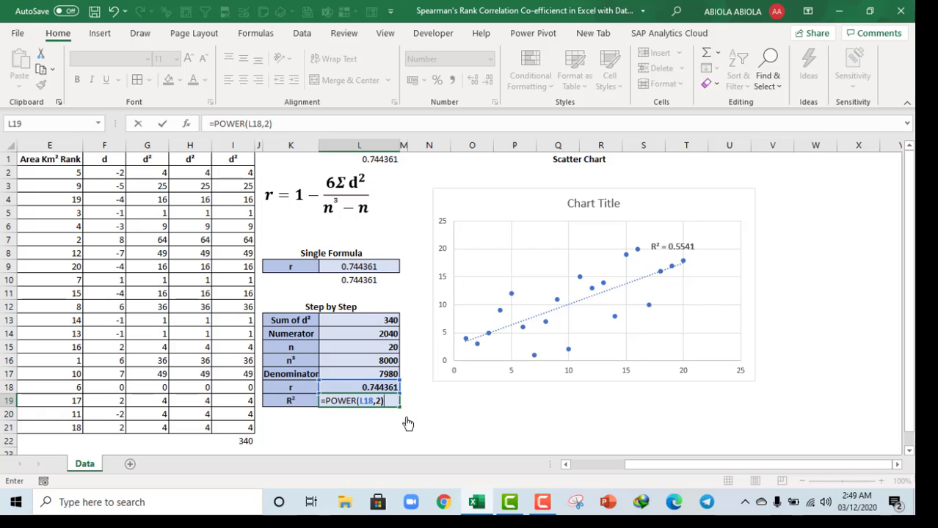
{"action": "key", "text": "ctrl+Return"}
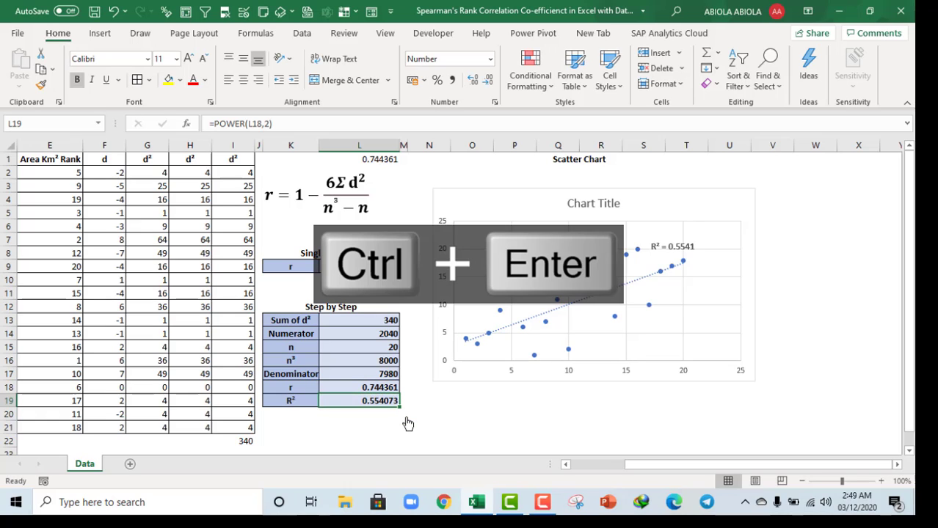
Step: Reduce the R² value in L19 to four decimal places
{"action": "left_click", "coordinate": [489, 80]}
{"action": "left_click", "coordinate": [490, 80]}
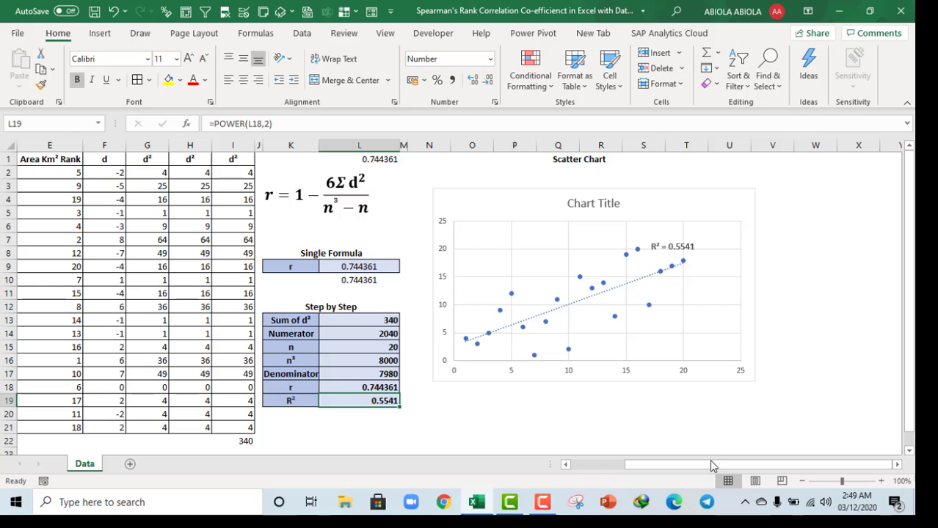
{"action": "left_click_drag", "start_coordinate": [710, 465], "coordinate": [565, 464]}
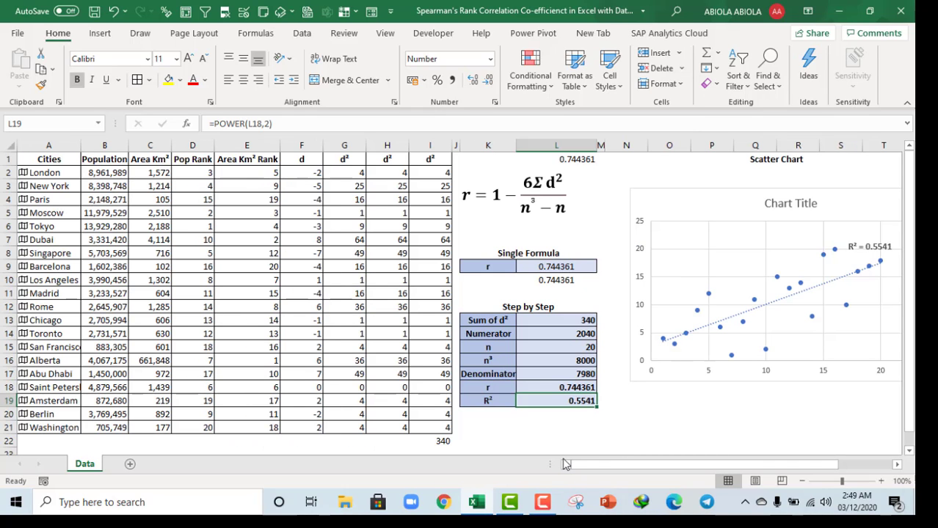